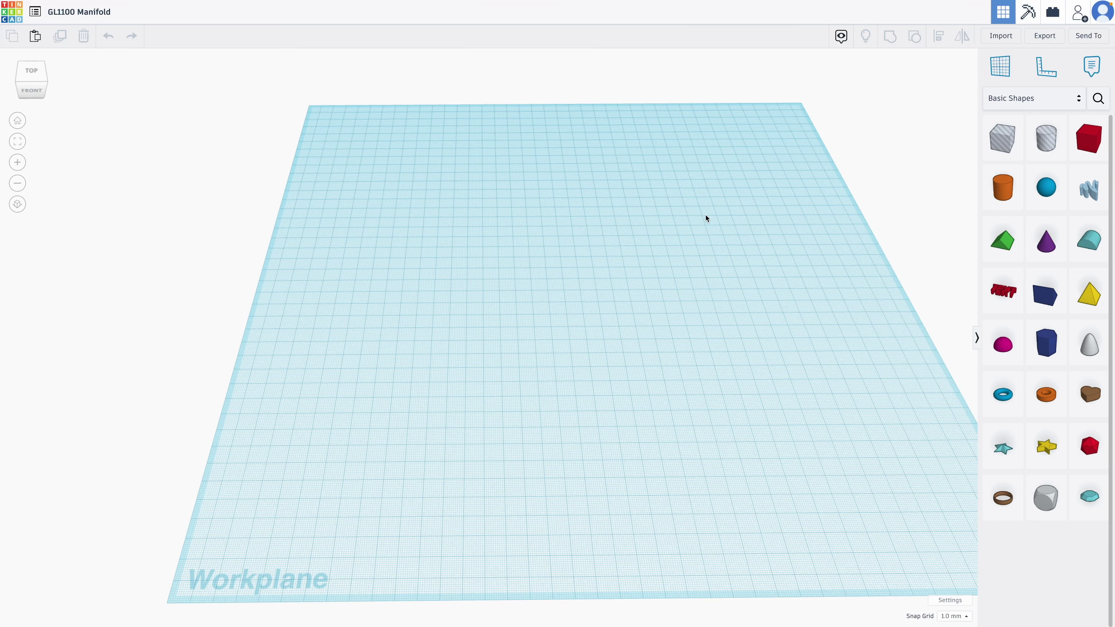
- Add a Round Roof to the workplane and rotate it 180° upside down
{"action": "left_click", "coordinate": [1090, 241]}
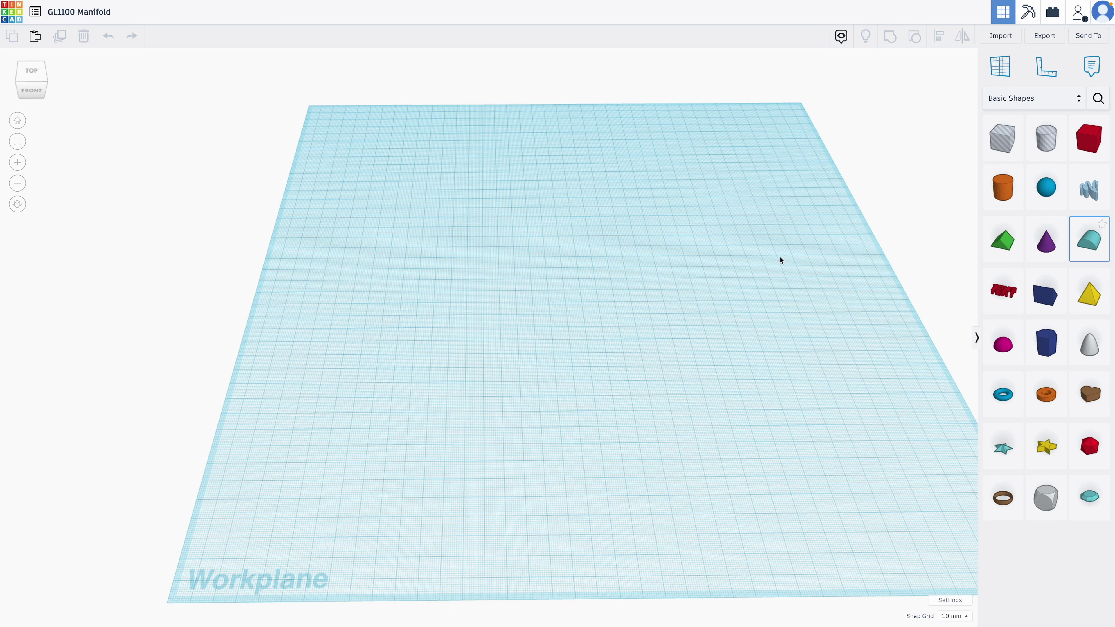
{"action": "left_click", "coordinate": [579, 318]}
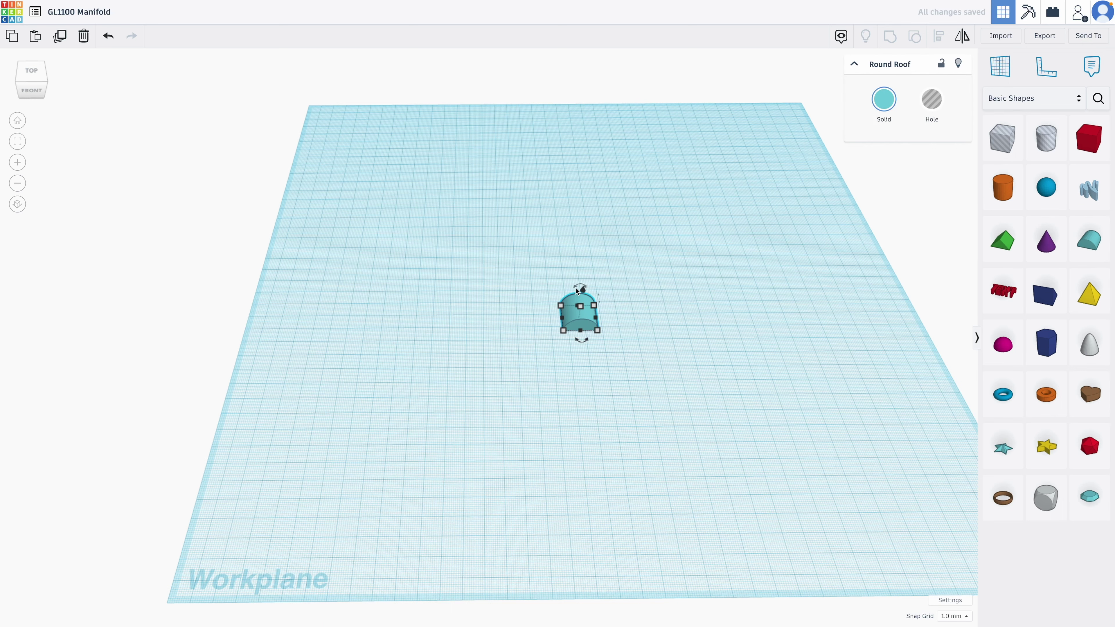
{"action": "right_click_drag", "start_coordinate": [640, 389], "coordinate": [641, 352]}
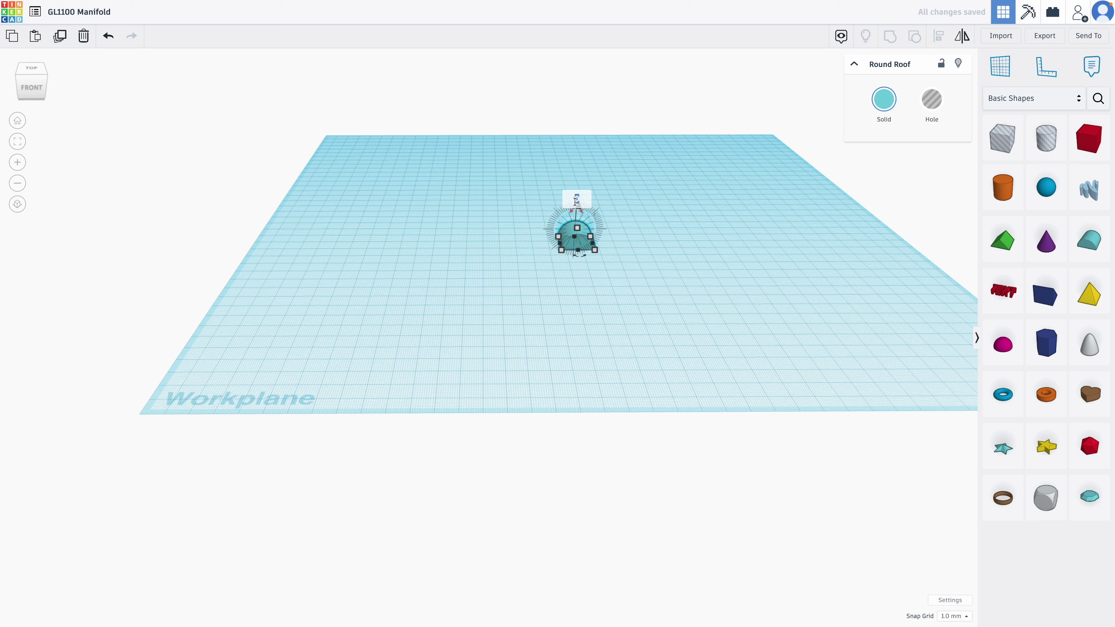
{"action": "type", "text": "180"}
{"action": "key", "text": "Return"}
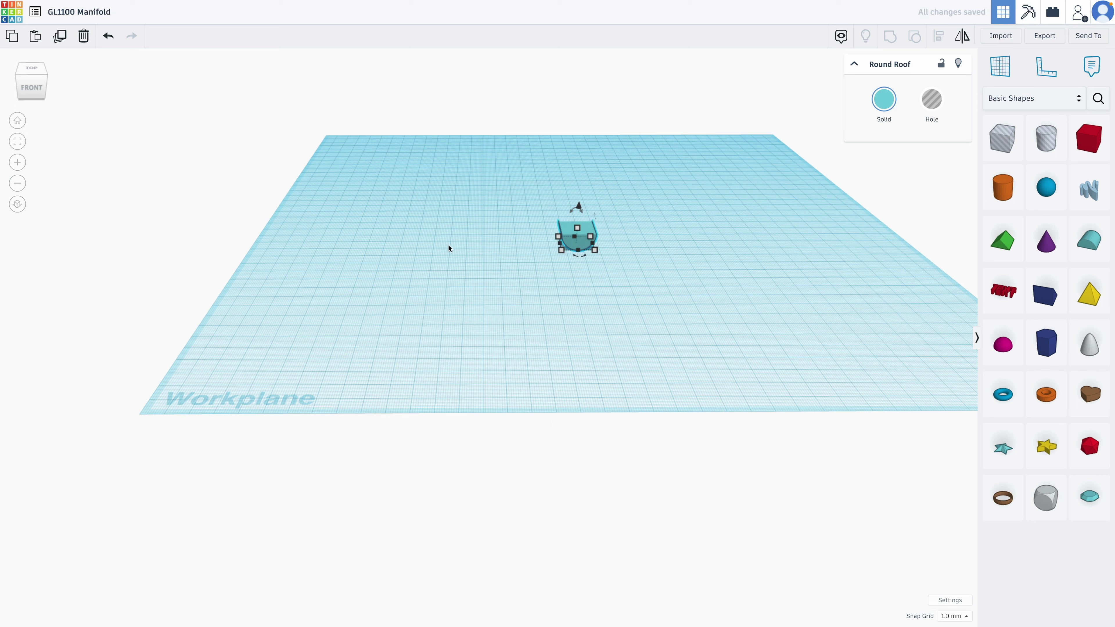
{"action": "left_click", "coordinate": [579, 263]}
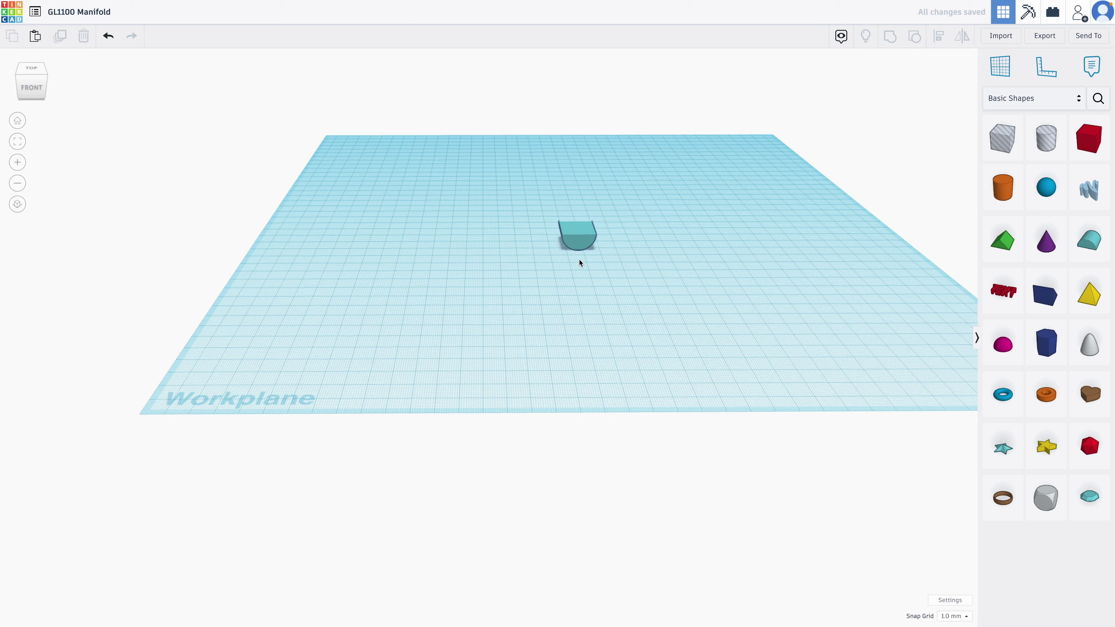
- Resize the upside-down roof to 200 long, 200 wide and 80 tall
{"action": "left_click", "coordinate": [574, 241]}
{"action": "mouse_move", "coordinate": [562, 250]}
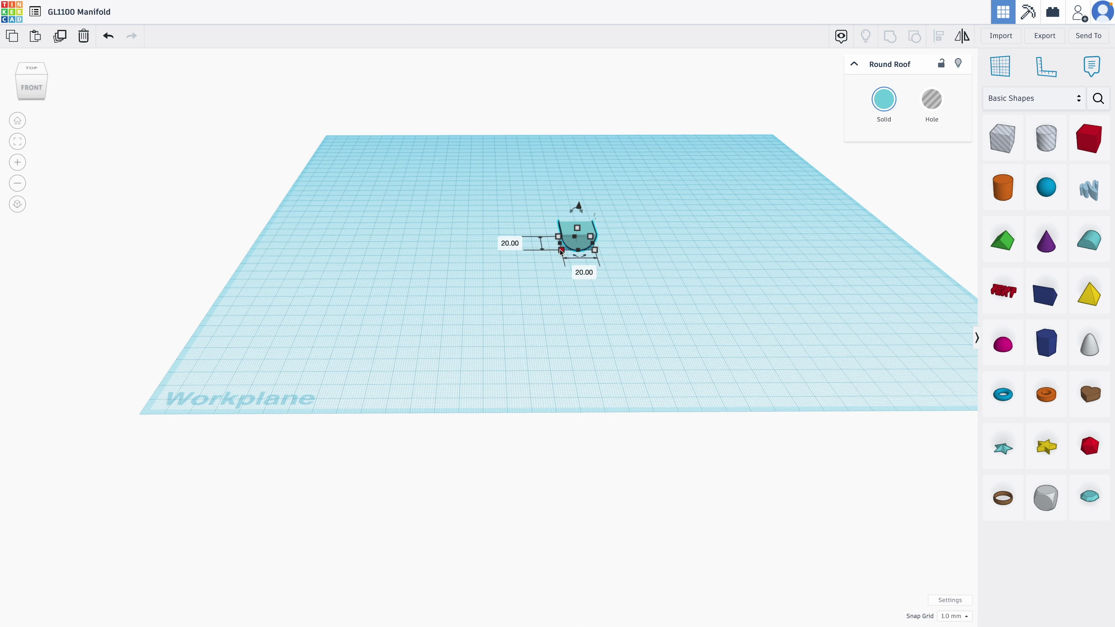
{"action": "left_click", "coordinate": [510, 242]}
{"action": "type", "text": "200"}
{"action": "key", "text": "Return"}
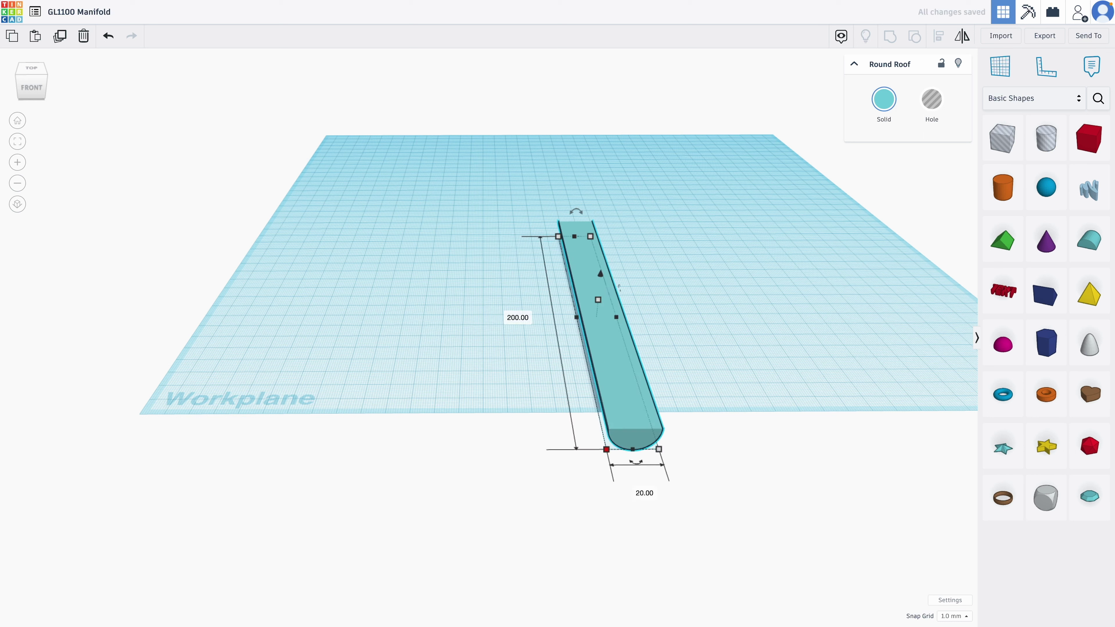
{"action": "left_click", "coordinate": [645, 492]}
{"action": "type", "text": "200"}
{"action": "key", "text": "Return"}
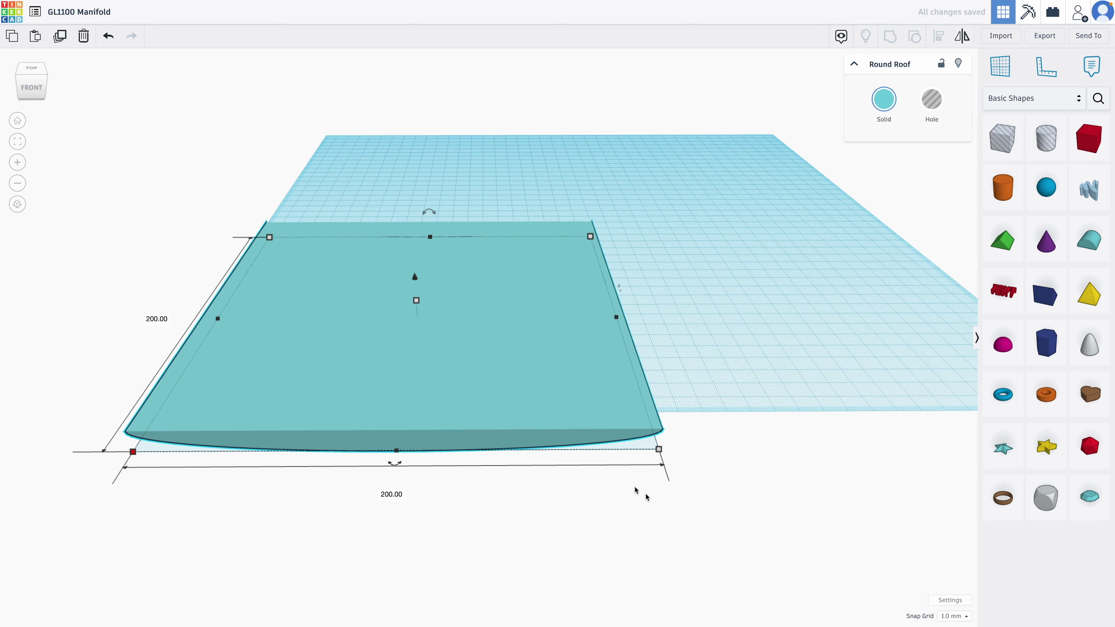
{"action": "mouse_move", "coordinate": [416, 303]}
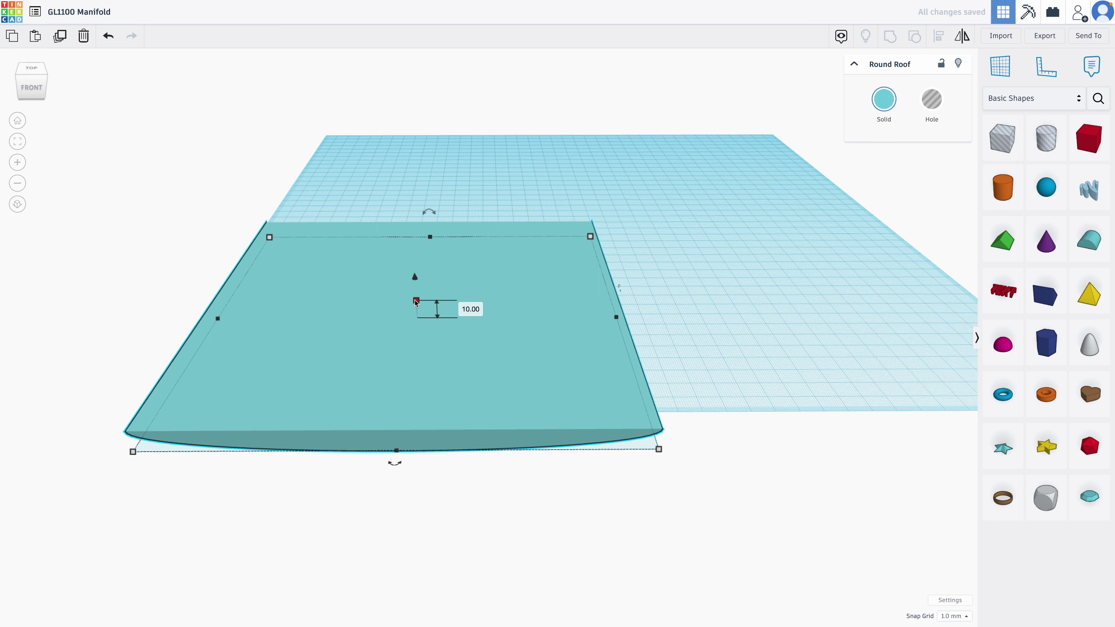
{"action": "left_click", "coordinate": [469, 311]}
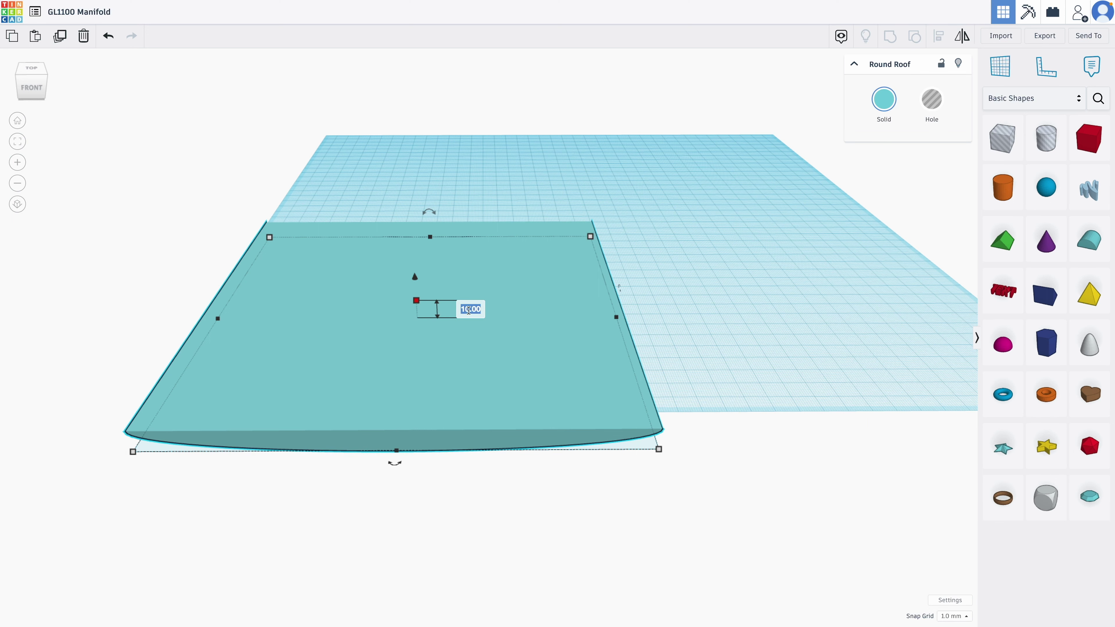
{"action": "type", "text": "80"}
{"action": "key", "text": "Return"}
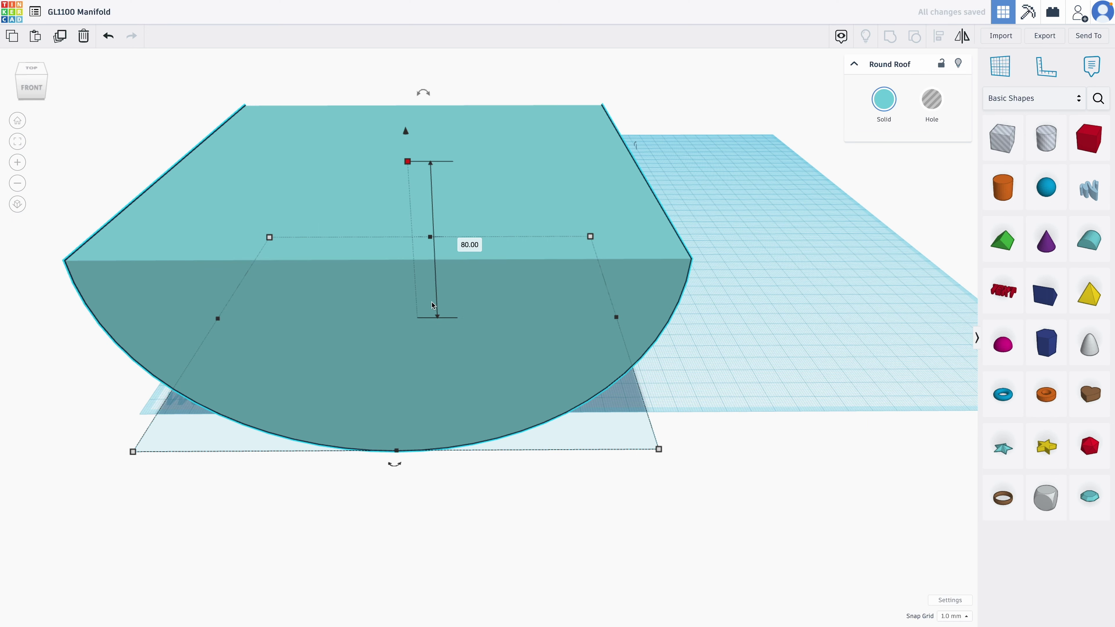
- Move the resized roof up and across the workplane
{"action": "scroll", "coordinate": [638, 435], "scroll_direction": "up", "scroll_amount": 2}
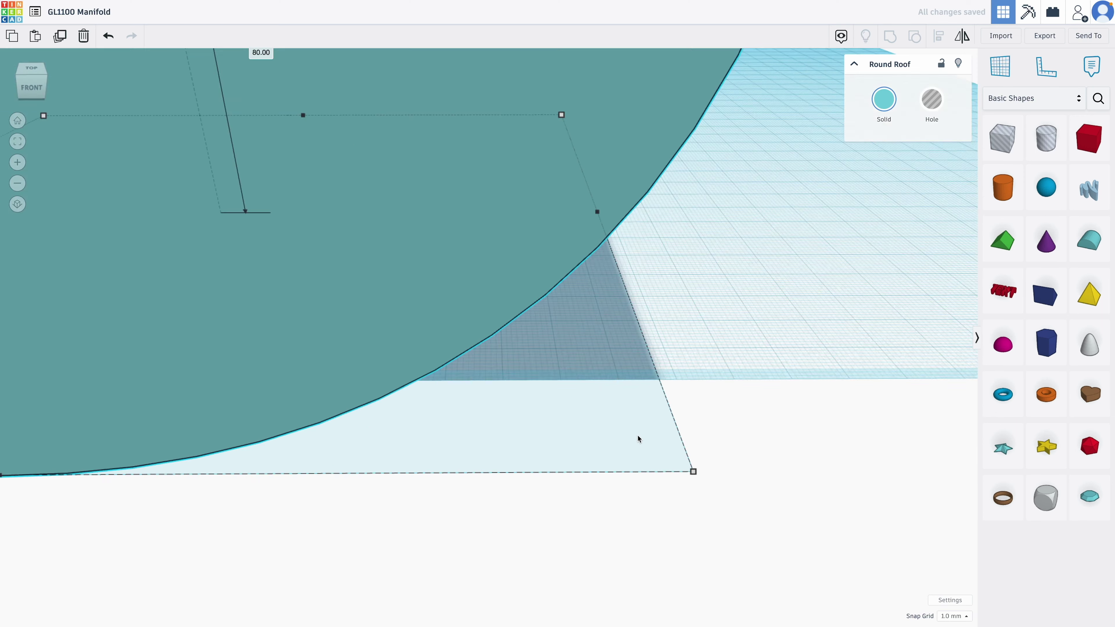
{"action": "scroll", "coordinate": [638, 434], "scroll_direction": "down", "scroll_amount": 5}
{"action": "left_click_drag", "start_coordinate": [517, 339], "coordinate": [620, 292]}
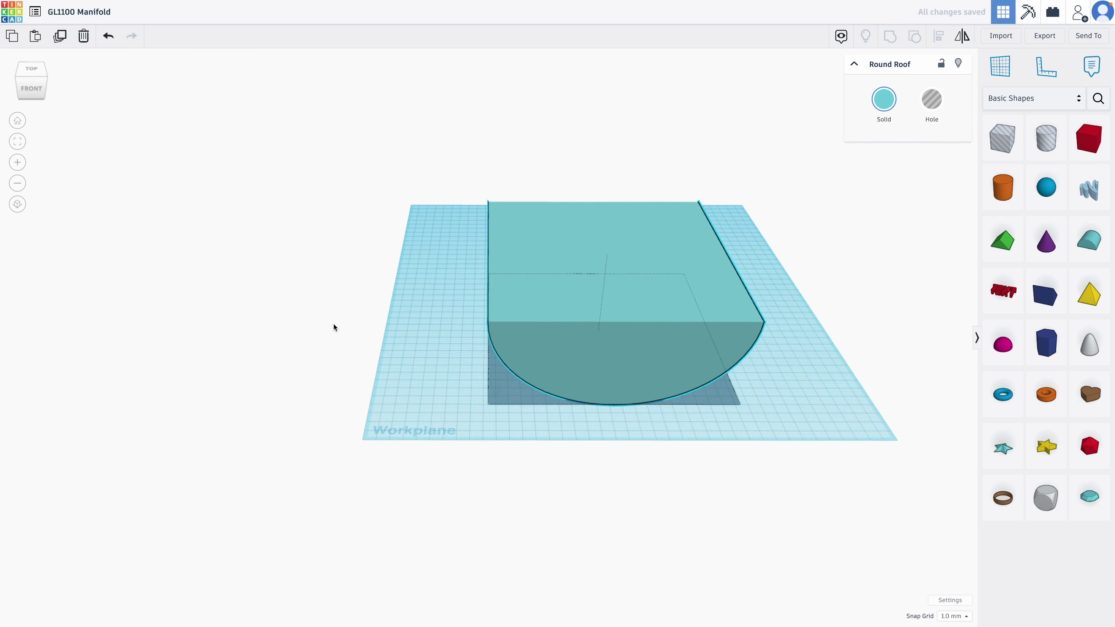
{"action": "right_click_drag", "start_coordinate": [333, 325], "coordinate": [303, 490]}
{"action": "left_click_drag", "start_coordinate": [538, 419], "coordinate": [590, 340]}
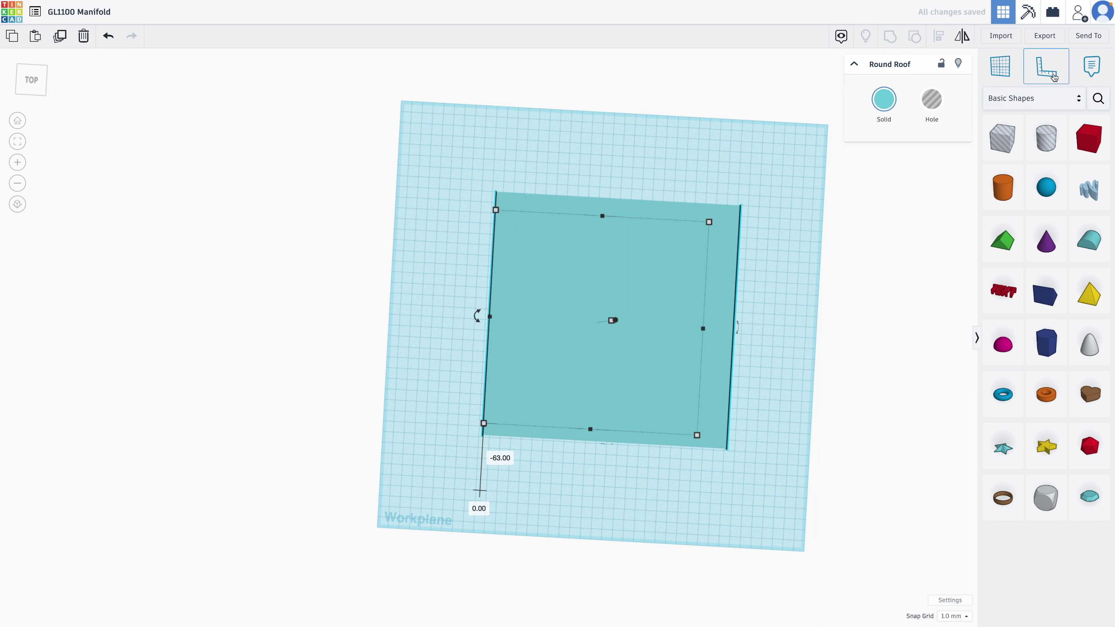
- Anchor a ruler at the workplane's lower-left corner and add a cylinder in front of the roof
{"action": "left_click", "coordinate": [1046, 66]}
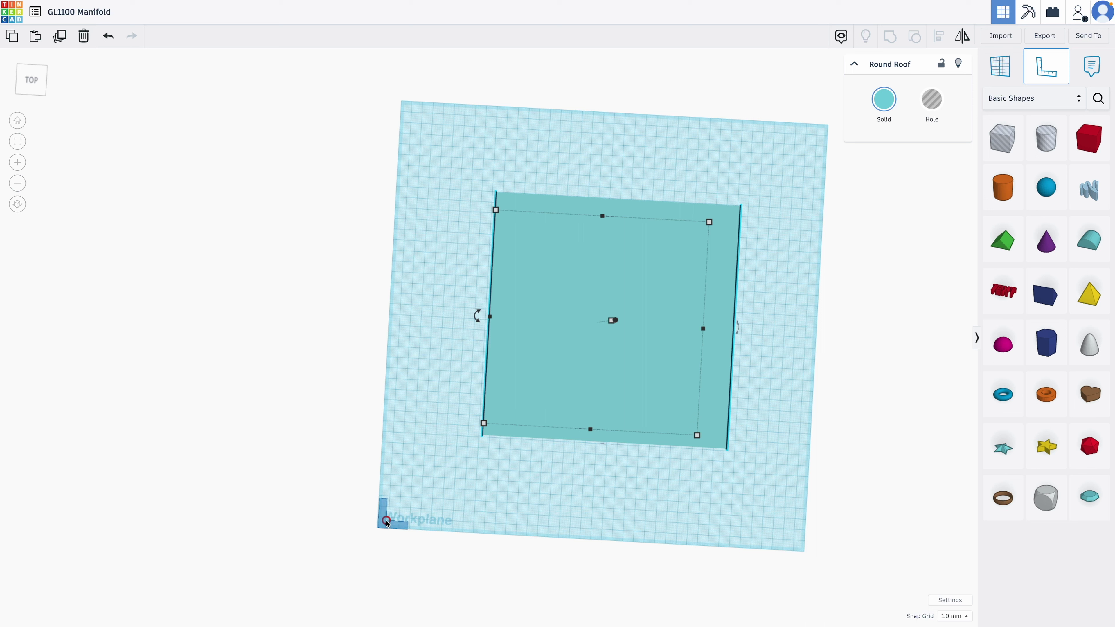
{"action": "left_click", "coordinate": [386, 521]}
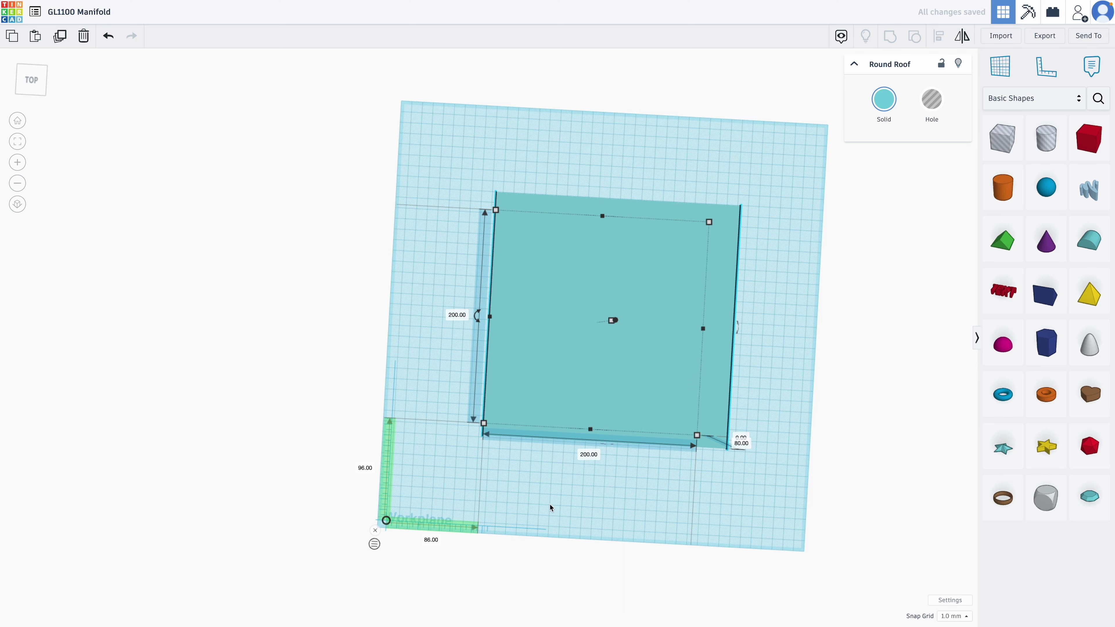
{"action": "right_click_drag", "start_coordinate": [838, 457], "coordinate": [846, 310]}
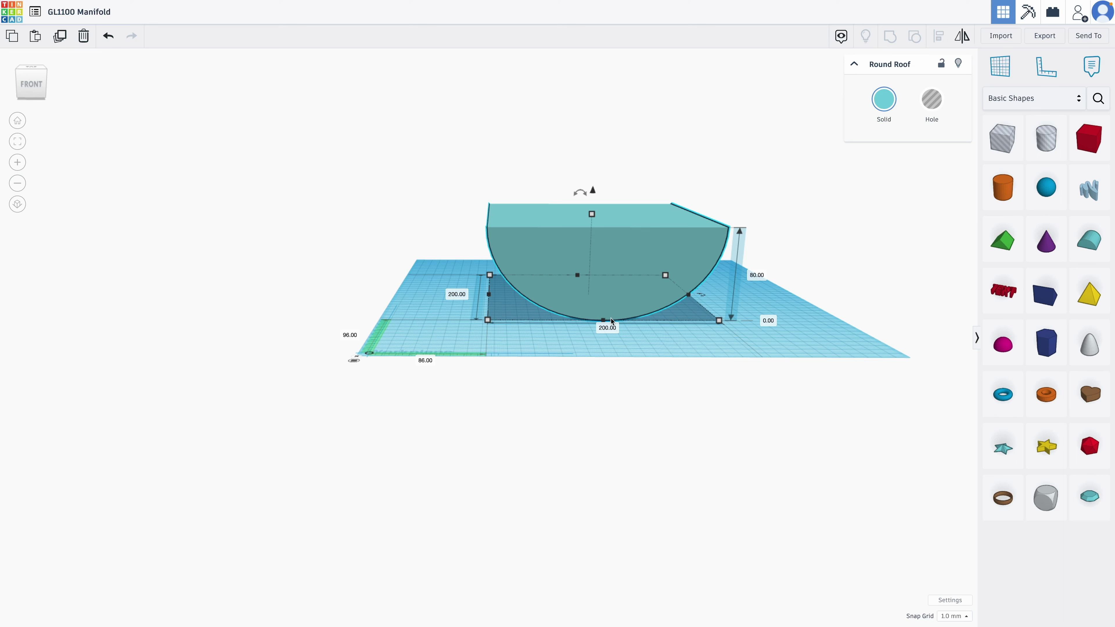
{"action": "left_click_drag", "start_coordinate": [1003, 187], "coordinate": [695, 378]}
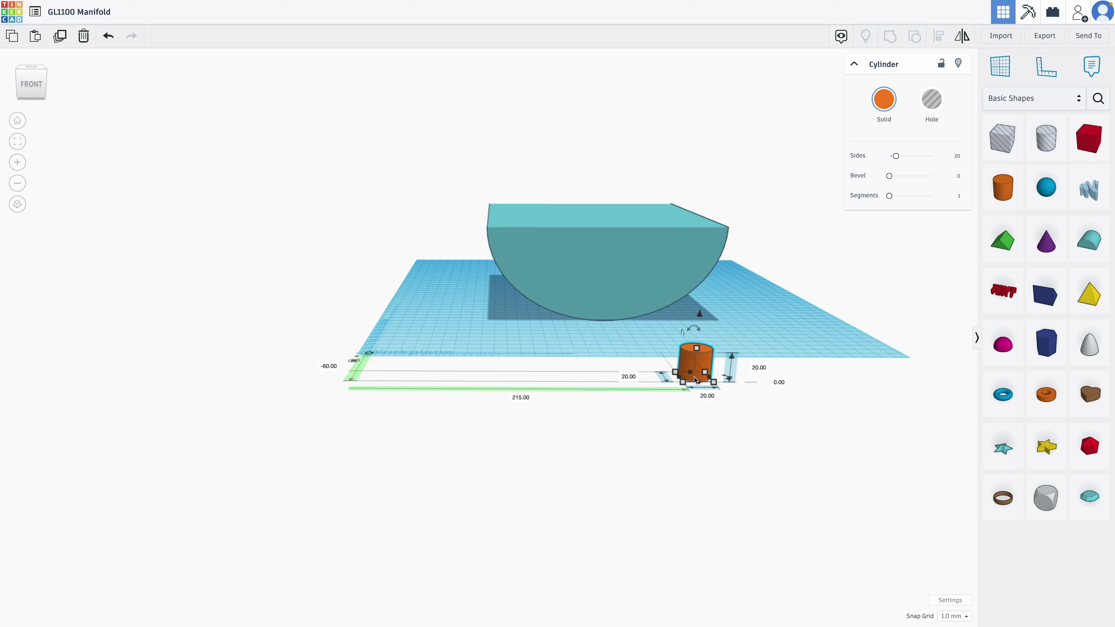
- Turn the cylinder 90° onto its side and raise it 10 mm
{"action": "left_click_drag", "start_coordinate": [690, 327], "coordinate": [692, 346]}
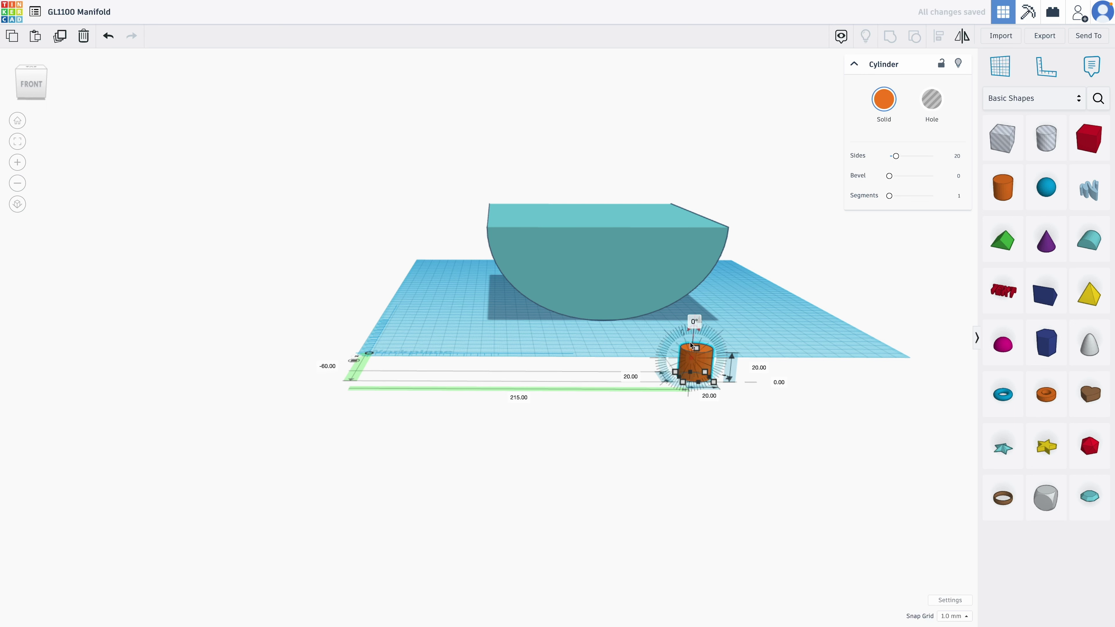
{"action": "left_click", "coordinate": [694, 323]}
{"action": "type", "text": "90"}
{"action": "key", "text": "Return"}
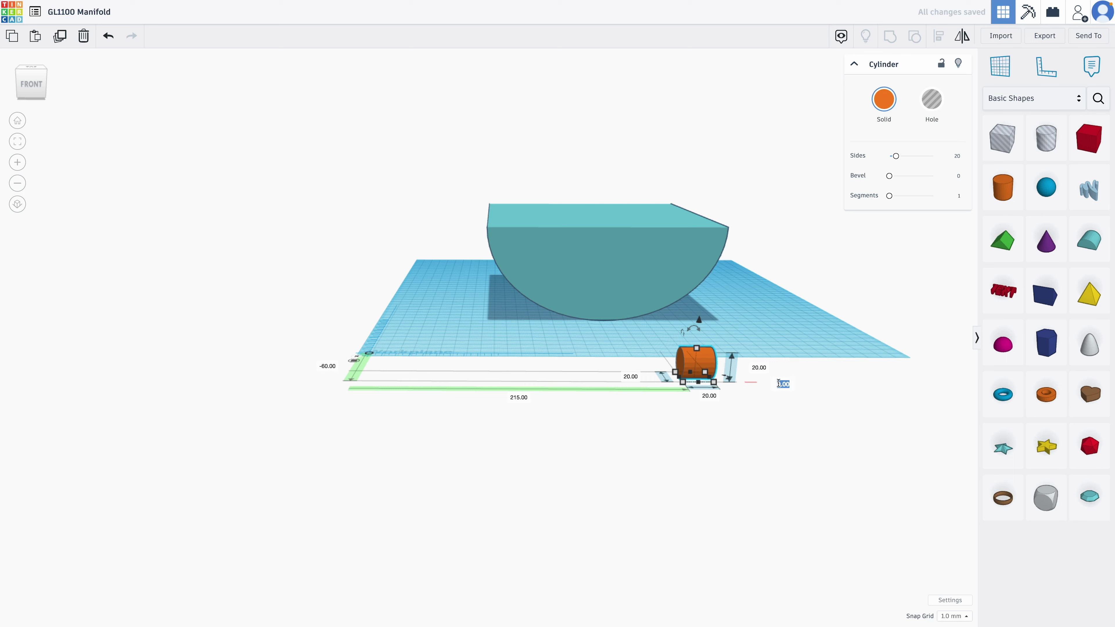
{"action": "type", "text": "10"}
{"action": "key", "text": "Return"}
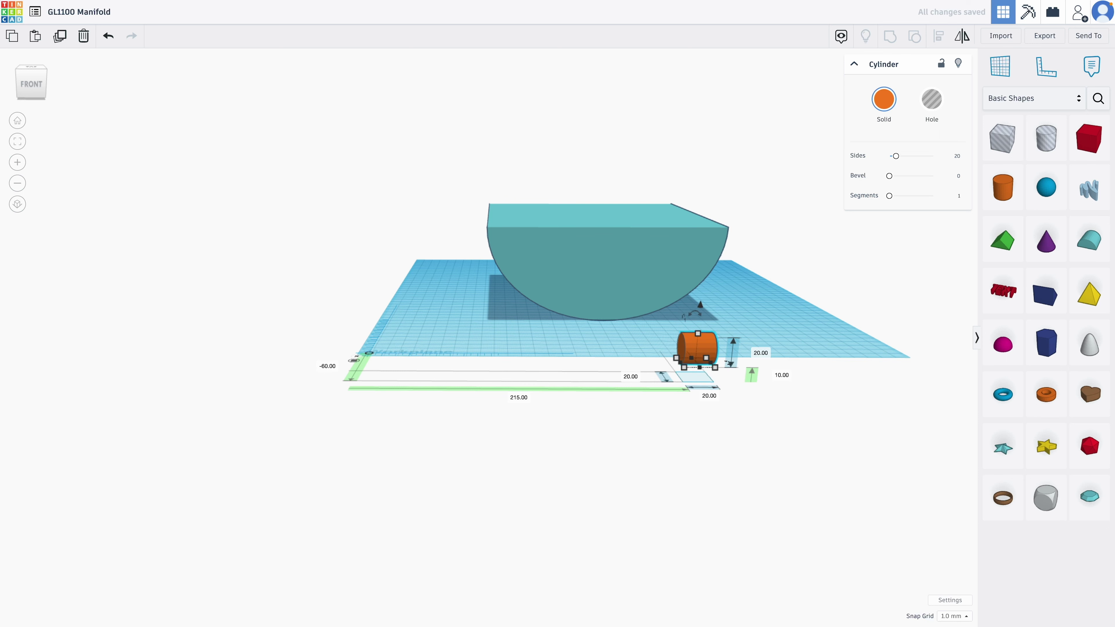
- Set the cylinder's height and depth to 40 mm
{"action": "left_click", "coordinate": [764, 354]}
{"action": "type", "text": "40"}
{"action": "key", "text": "Return"}
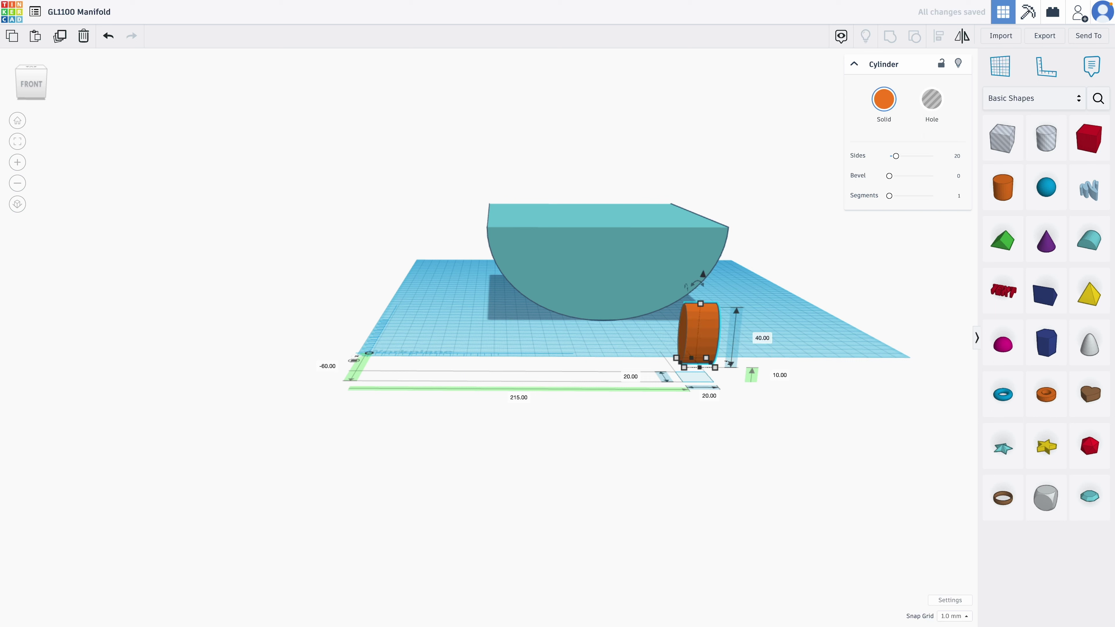
{"action": "left_click", "coordinate": [631, 377]}
{"action": "type", "text": "40"}
{"action": "key", "text": "Return"}
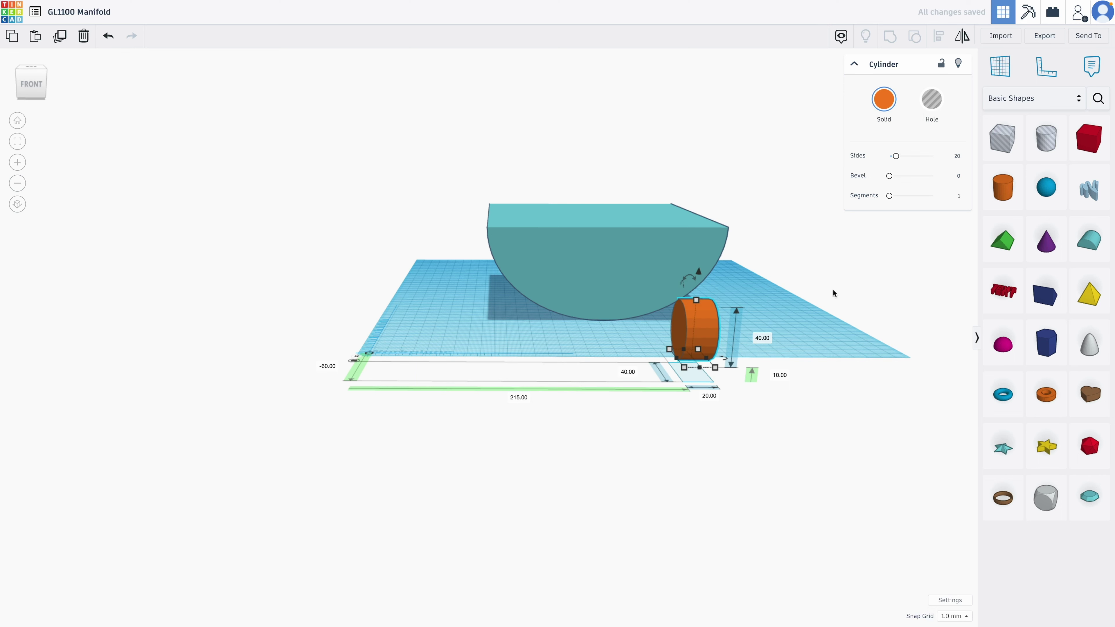
- Smooth the cylinder to 64 sides and stretch it to 180 mm long
{"action": "left_click_drag", "start_coordinate": [896, 156], "coordinate": [863, 156]}
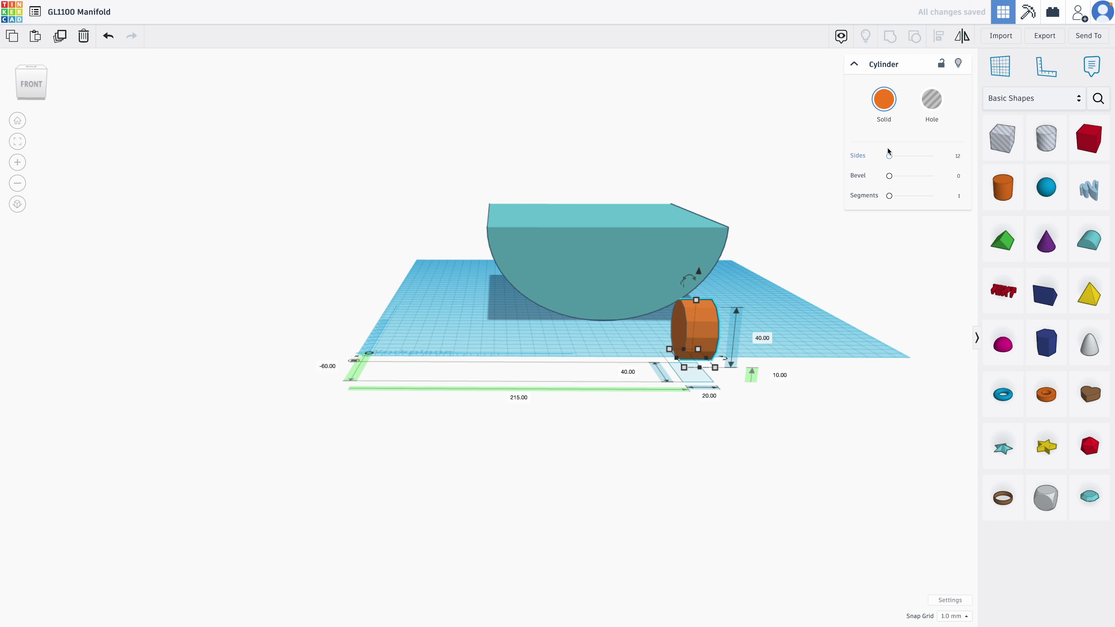
{"action": "left_click_drag", "start_coordinate": [890, 156], "coordinate": [934, 156]}
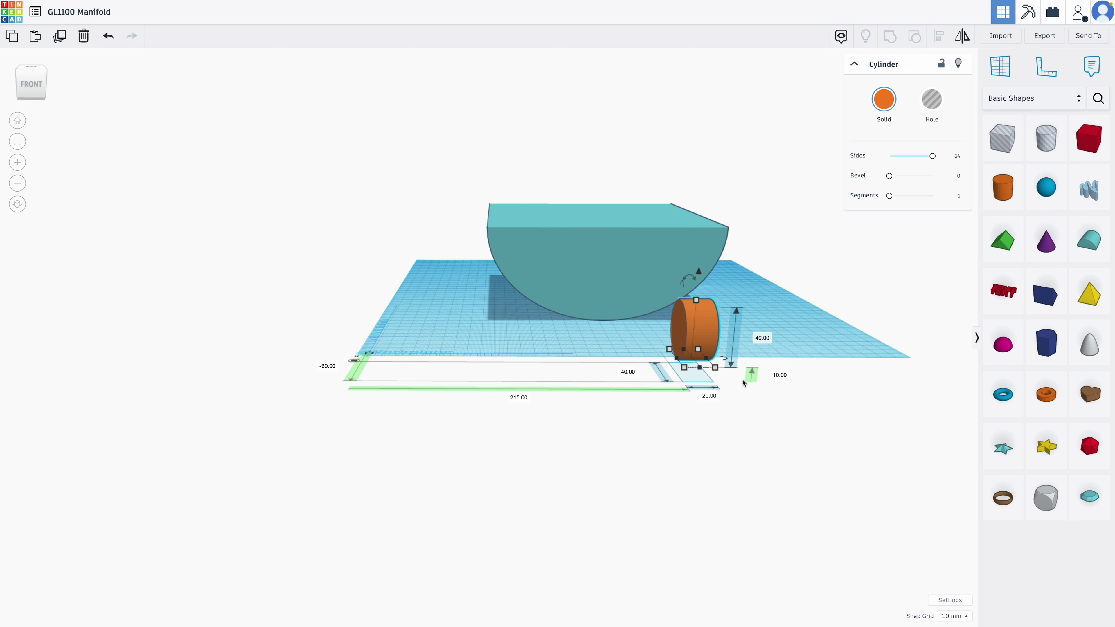
{"action": "left_click", "coordinate": [707, 397]}
{"action": "type", "text": "180"}
{"action": "key", "text": "Return"}
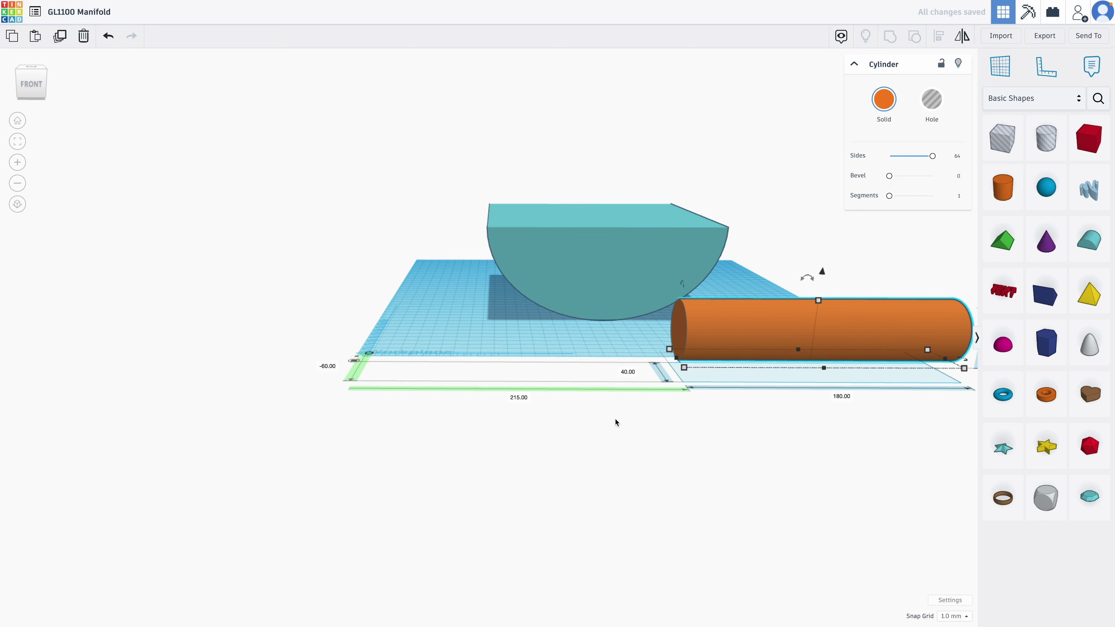
- Slide the cylinder under the roof and set its offset from the workplane edge to 6 mm
{"action": "left_click_drag", "start_coordinate": [831, 329], "coordinate": [664, 415]}
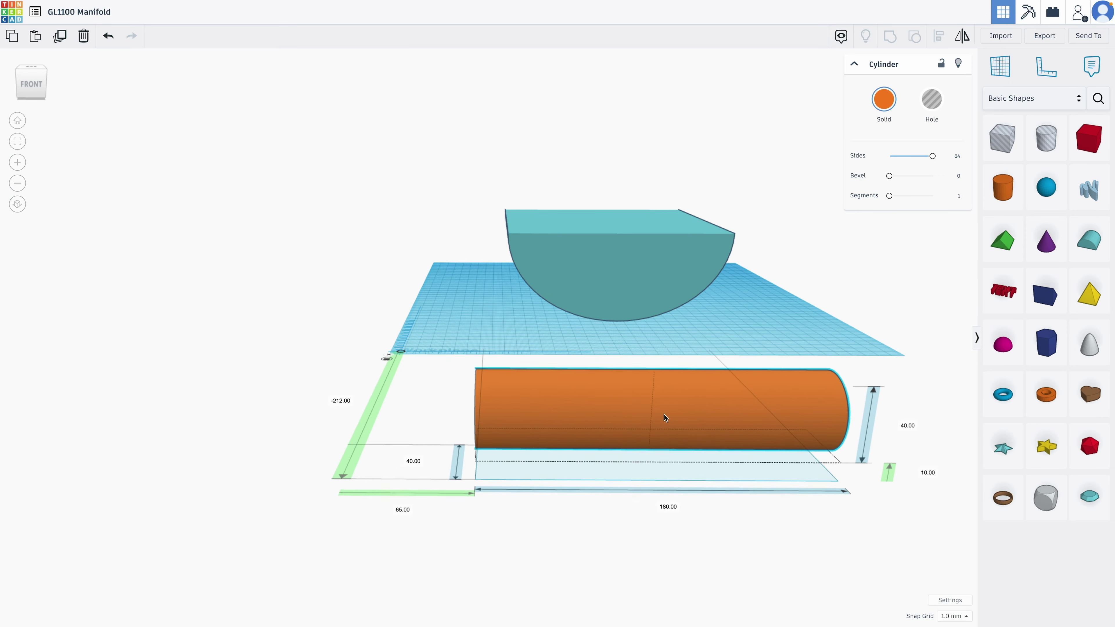
{"action": "left_click", "coordinate": [600, 261]}
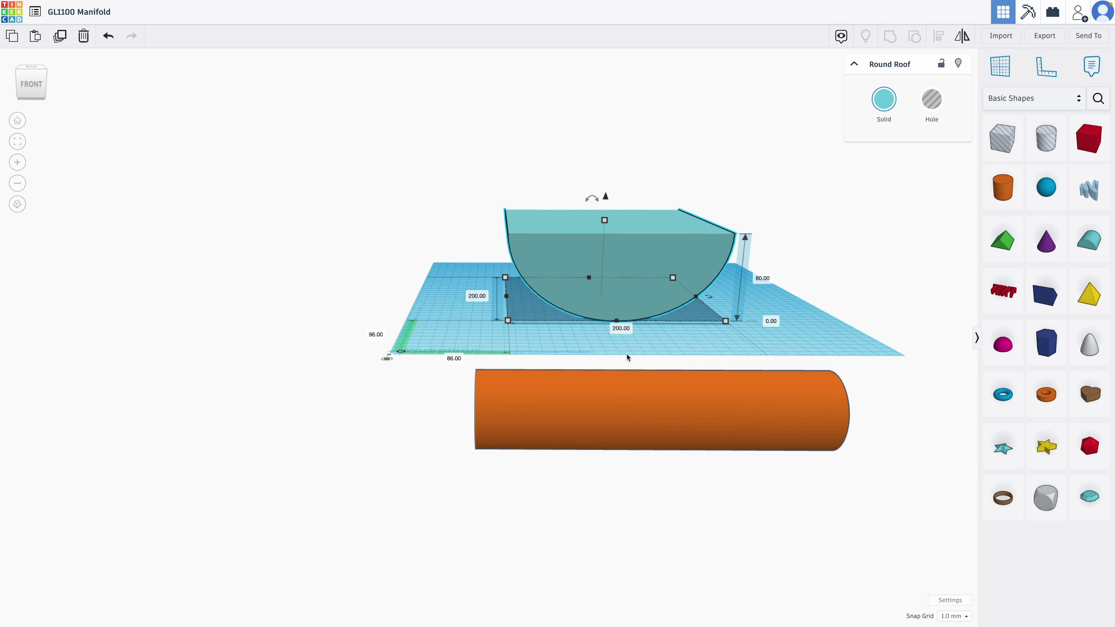
{"action": "left_click", "coordinate": [641, 382]}
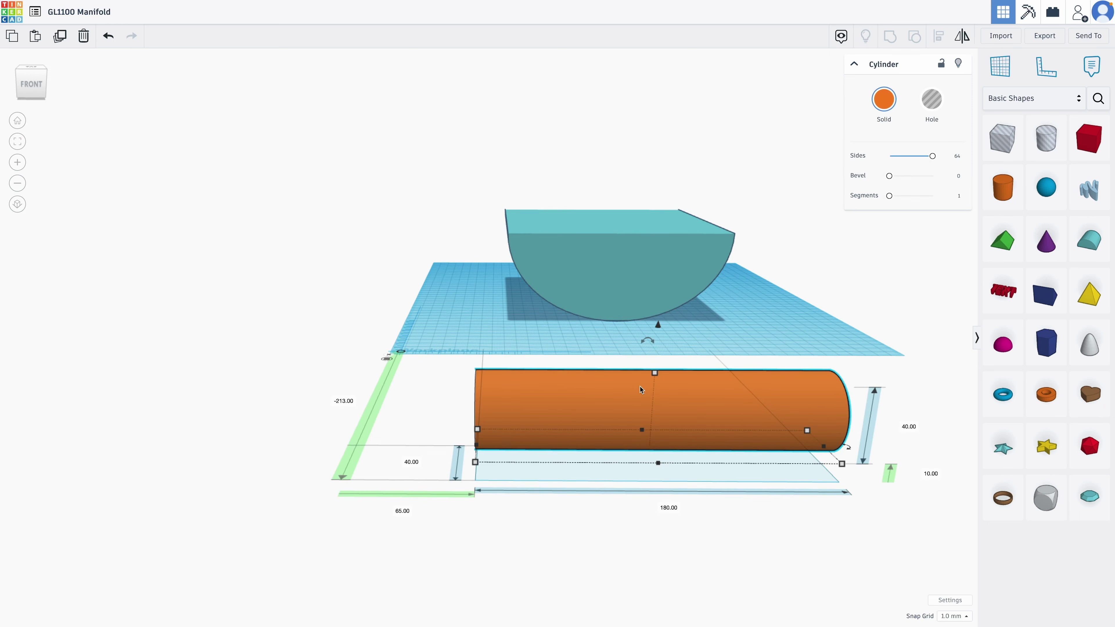
{"action": "key", "text": "Left"}
{"action": "key", "text": "Left"}
{"action": "key", "text": "Left"}
{"action": "key", "text": "Left"}
{"action": "key", "text": "Left"}
{"action": "key", "text": "Left"}
{"action": "key", "text": "Left"}
{"action": "key", "text": "Left"}
{"action": "key", "text": "Left"}
{"action": "key", "text": "Left"}
{"action": "key", "text": "Left"}
{"action": "key", "text": "Left"}
{"action": "key", "text": "Left"}
{"action": "key", "text": "Left"}
{"action": "key", "text": "Left"}
{"action": "key", "text": "Left"}
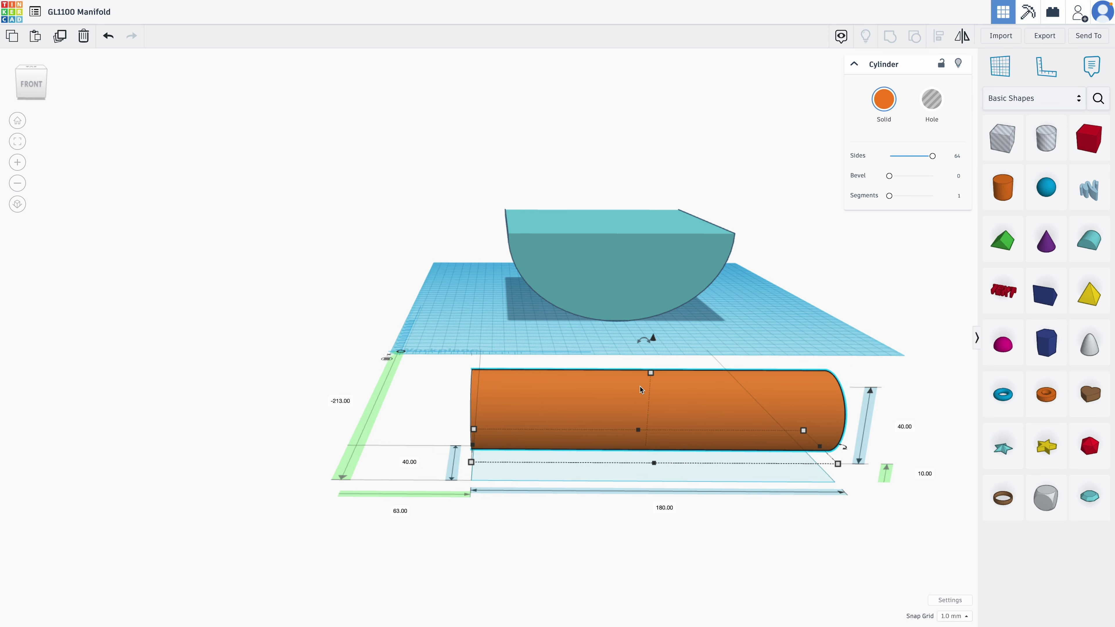
{"action": "key", "text": "Left"}
{"action": "key", "text": "Left"}
{"action": "key", "text": "Left"}
{"action": "key", "text": "Left"}
{"action": "key", "text": "Left"}
{"action": "key", "text": "Left"}
{"action": "key", "text": "Left"}
{"action": "key", "text": "Left"}
{"action": "key", "text": "Left"}
{"action": "key", "text": "Left"}
{"action": "key", "text": "Left"}
{"action": "key", "text": "Left"}
{"action": "key", "text": "Left"}
{"action": "key", "text": "Left"}
{"action": "key", "text": "Left"}
{"action": "key", "text": "Left"}
{"action": "key", "text": "Left"}
{"action": "key", "text": "Left"}
{"action": "key", "text": "Left"}
{"action": "key", "text": "Left"}
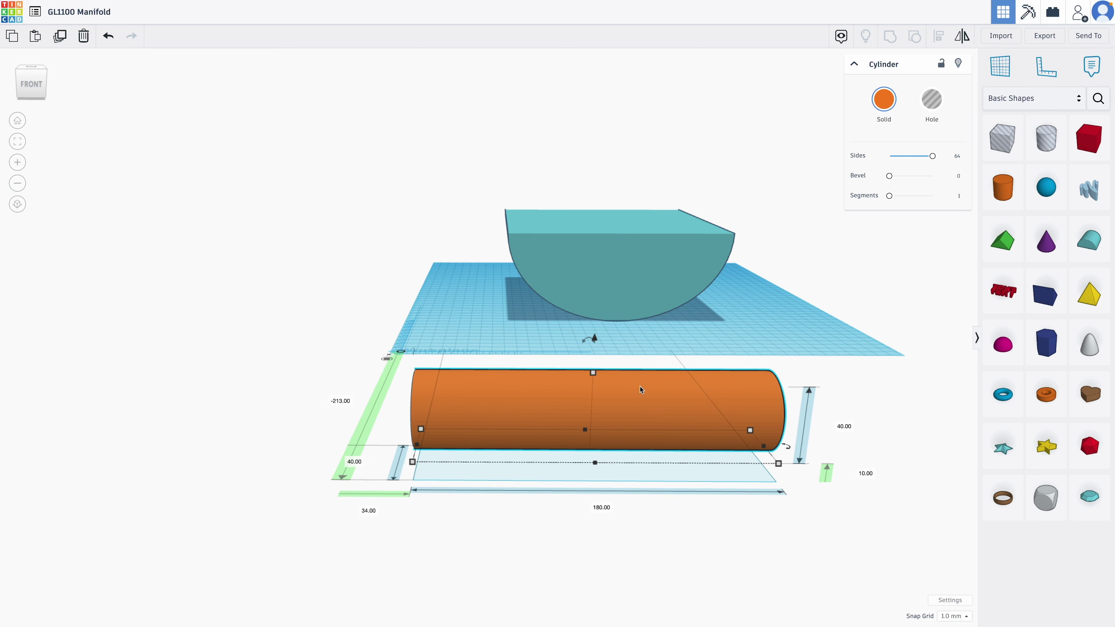
{"action": "key", "text": "Left"}
{"action": "left_click", "coordinate": [361, 511]}
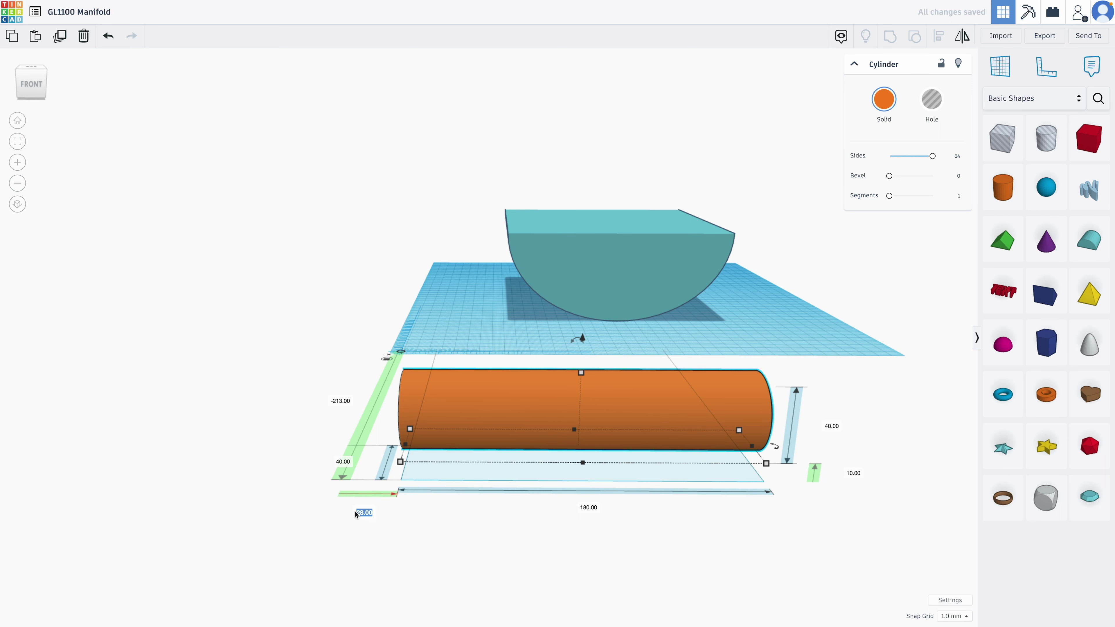
{"action": "type", "text": "6"}
{"action": "key", "text": "Return"}
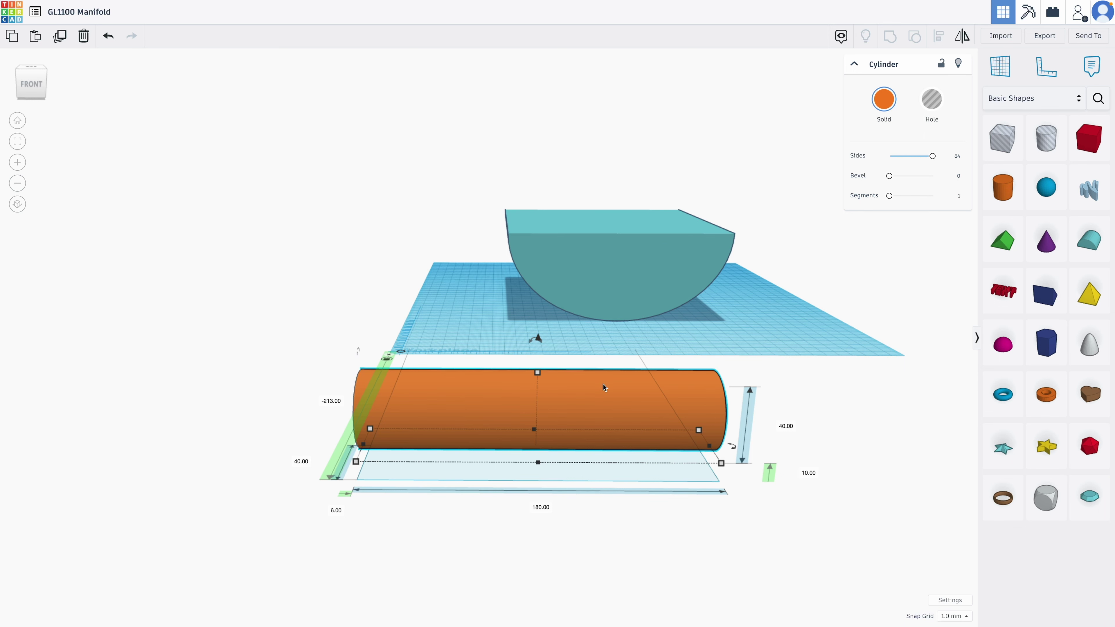
- Move the cylinder back across the workplane to the -121 position
{"action": "key", "text": "Up"}
{"action": "key", "text": "Up"}
{"action": "key", "text": "Up"}
{"action": "key", "text": "Up"}
{"action": "key", "text": "Up"}
{"action": "key", "text": "Up"}
{"action": "key", "text": "Up"}
{"action": "key", "text": "Up"}
{"action": "key", "text": "Up"}
{"action": "key", "text": "Up"}
{"action": "key", "text": "Up"}
{"action": "key", "text": "Up"}
{"action": "key", "text": "Up"}
{"action": "key", "text": "Up"}
{"action": "key", "text": "Up"}
{"action": "key", "text": "Up"}
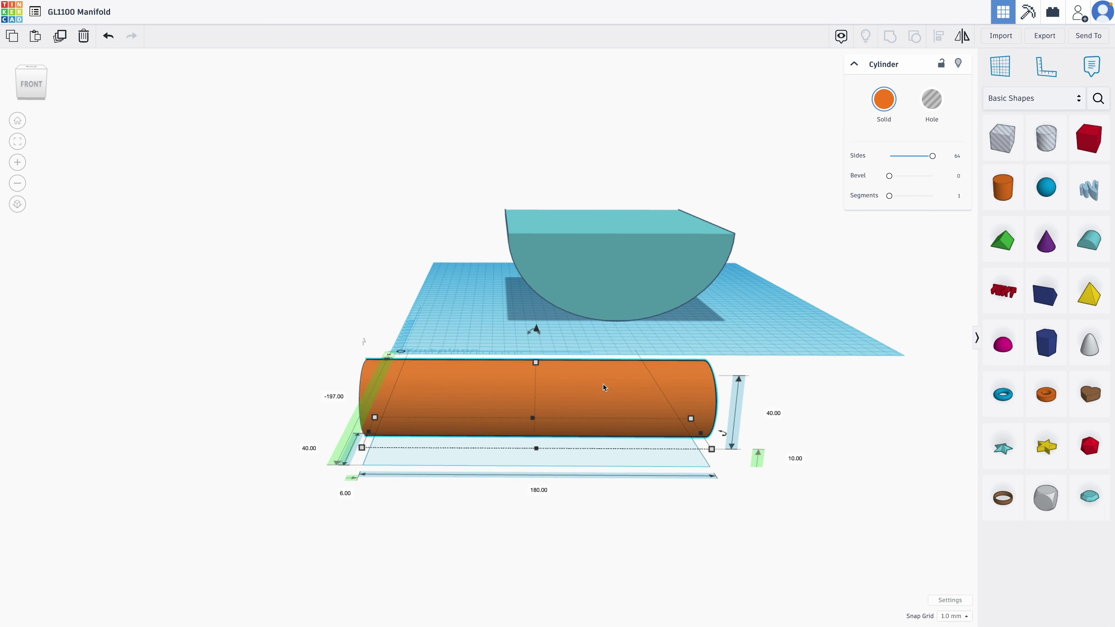
{"action": "key", "text": "Up"}
{"action": "key", "text": "Up"}
{"action": "key", "text": "Up"}
{"action": "key", "text": "Up"}
{"action": "key", "text": "Up"}
{"action": "key", "text": "Up"}
{"action": "key", "text": "Up"}
{"action": "key", "text": "Up"}
{"action": "key", "text": "Up"}
{"action": "key", "text": "Up"}
{"action": "key", "text": "Up"}
{"action": "key", "text": "Up"}
{"action": "key", "text": "Up"}
{"action": "key", "text": "Up"}
{"action": "key", "text": "Up"}
{"action": "key", "text": "Up"}
{"action": "key", "text": "Up"}
{"action": "key", "text": "Up"}
{"action": "key", "text": "Up"}
{"action": "key", "text": "Up"}
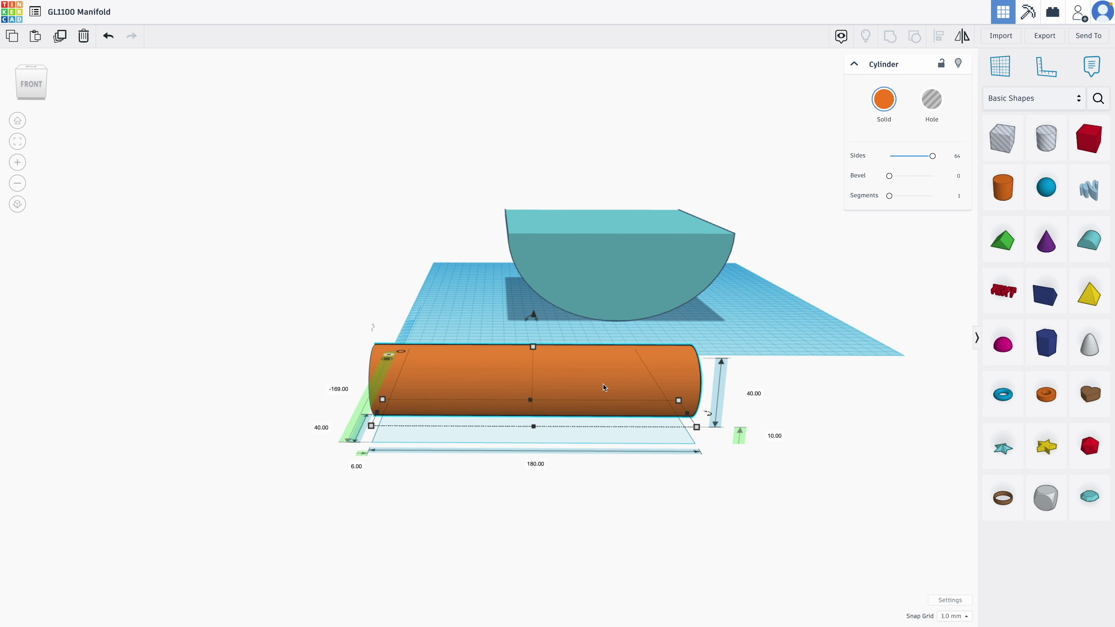
{"action": "key", "text": "Up"}
{"action": "key", "text": "Up"}
{"action": "key", "text": "Up"}
{"action": "key", "text": "Up"}
{"action": "key", "text": "Up"}
{"action": "key", "text": "Up"}
{"action": "key", "text": "Up"}
{"action": "key", "text": "Up"}
{"action": "key", "text": "Up"}
{"action": "key", "text": "Up"}
{"action": "key", "text": "Up"}
{"action": "key", "text": "Up"}
{"action": "key", "text": "Up"}
{"action": "key", "text": "Up"}
{"action": "key", "text": "Up"}
{"action": "key", "text": "Up"}
{"action": "key", "text": "Up"}
{"action": "key", "text": "Up"}
{"action": "key", "text": "Up"}
{"action": "key", "text": "Up"}
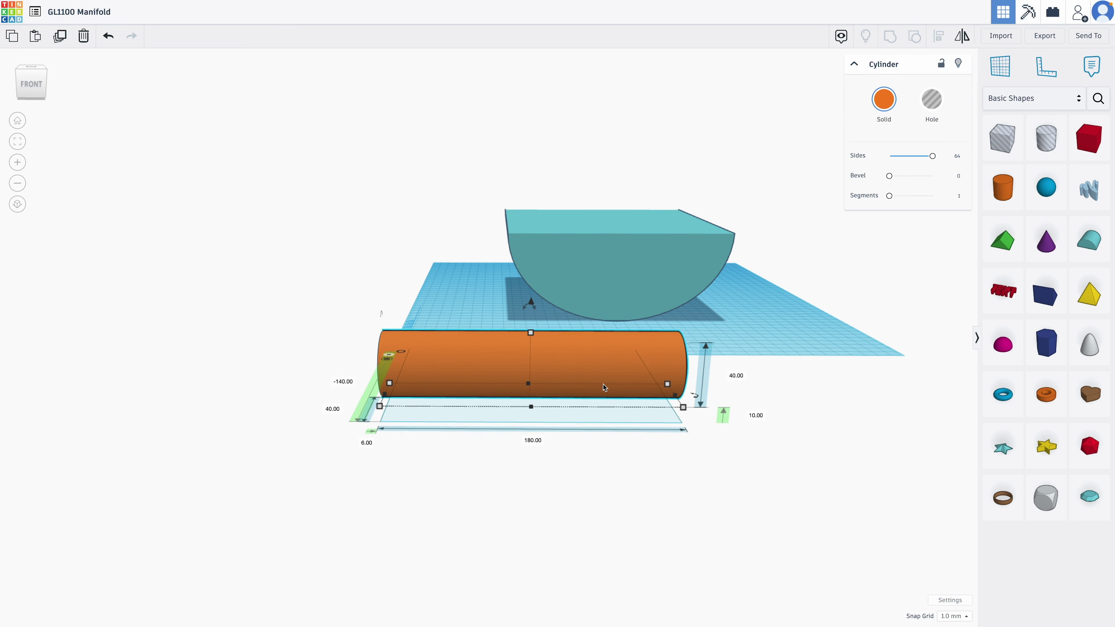
{"action": "key", "text": "Up"}
{"action": "key", "text": "Up"}
{"action": "key", "text": "Up"}
{"action": "key", "text": "Up"}
{"action": "key", "text": "Up"}
{"action": "key", "text": "Up"}
{"action": "key", "text": "Up"}
{"action": "key", "text": "Up"}
{"action": "key", "text": "Up"}
{"action": "key", "text": "Up"}
{"action": "key", "text": "Up"}
{"action": "key", "text": "Up"}
{"action": "key", "text": "Up"}
{"action": "key", "text": "Up"}
{"action": "key", "text": "Up"}
{"action": "key", "text": "Up"}
{"action": "key", "text": "Up"}
{"action": "key", "text": "Up"}
{"action": "key", "text": "Up"}
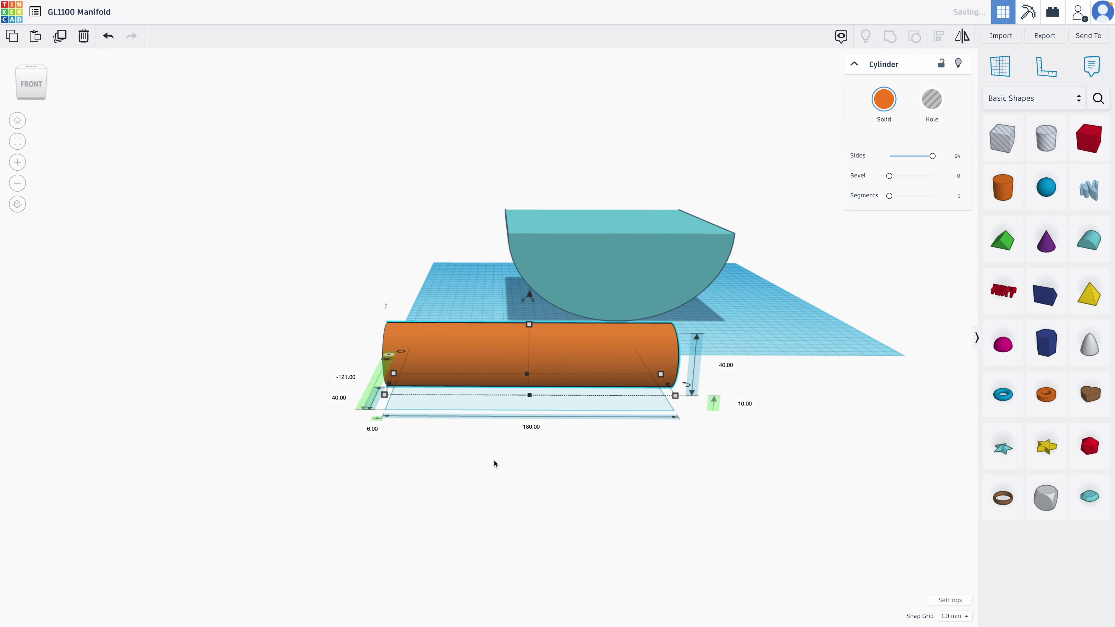
{"action": "right_click_drag", "start_coordinate": [494, 460], "coordinate": [655, 346]}
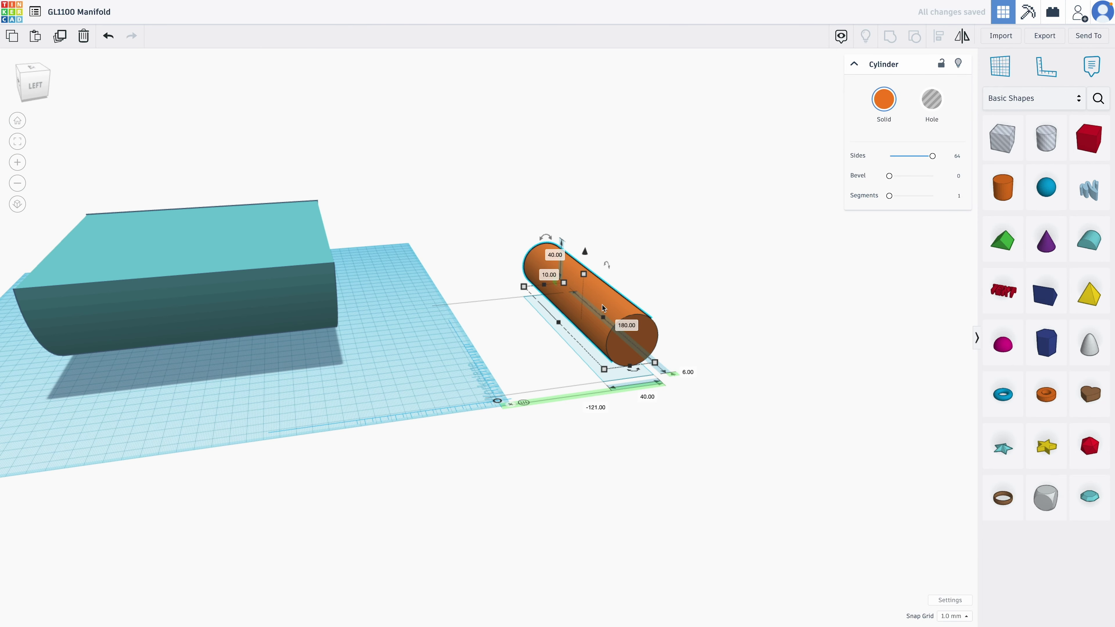
- Place the cylinder beside the teal block 6 mm from the edge, then copy and paste it
{"action": "left_click_drag", "start_coordinate": [602, 304], "coordinate": [290, 356]}
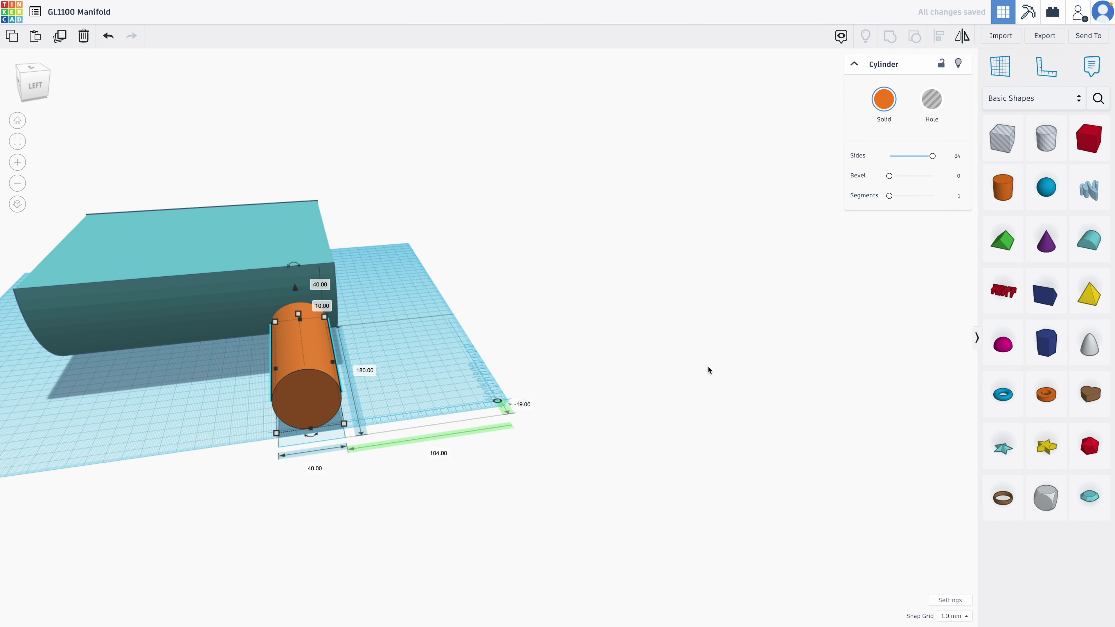
{"action": "left_click", "coordinate": [524, 408]}
{"action": "type", "text": "6"}
{"action": "key", "text": "Return"}
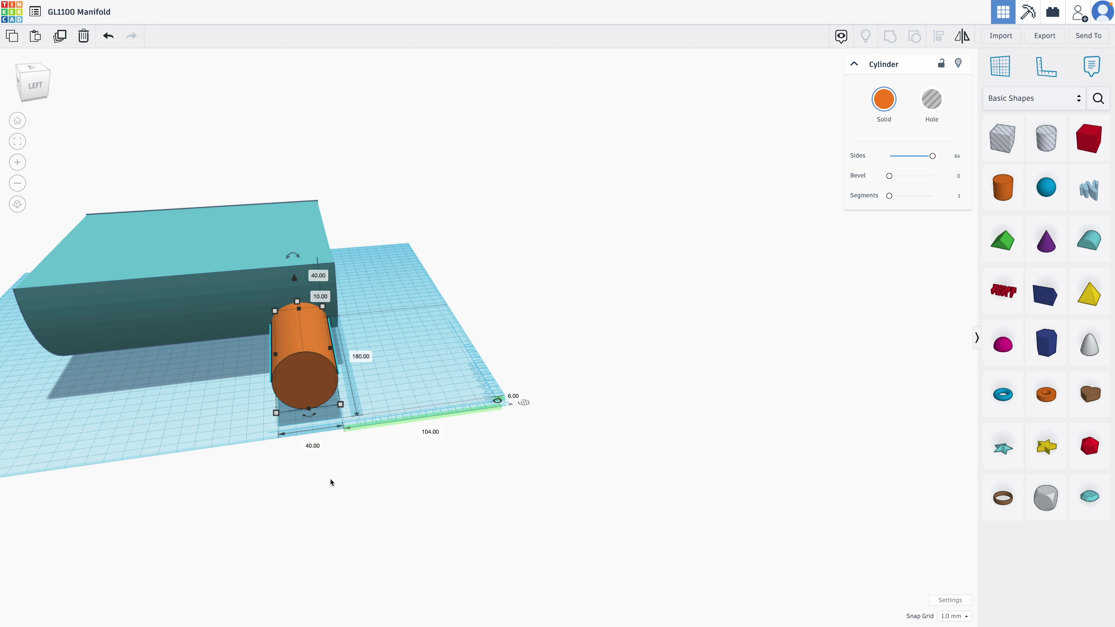
{"action": "key", "text": "ctrl+c"}
{"action": "key", "text": "ctrl+v"}
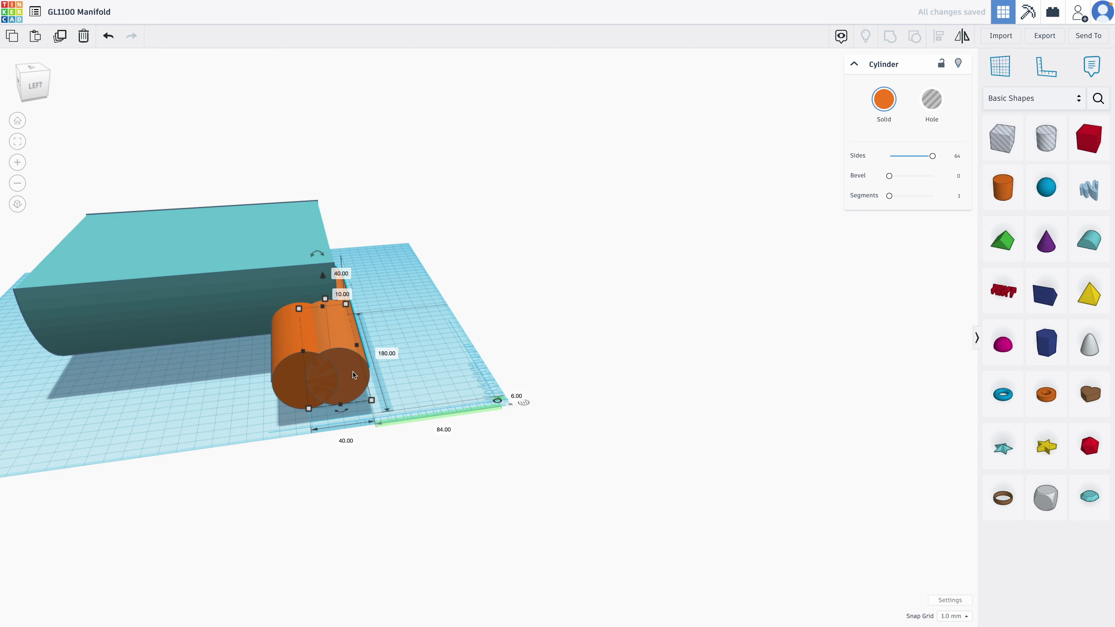
- Position the duplicate cylinder at 204 mm along the ruler, keeping its 10.00 value
{"action": "left_click", "coordinate": [342, 295]}
{"action": "left_click", "coordinate": [350, 388]}
{"action": "left_click", "coordinate": [438, 430]}
{"action": "type", "text": "204"}
{"action": "key", "text": "Return"}
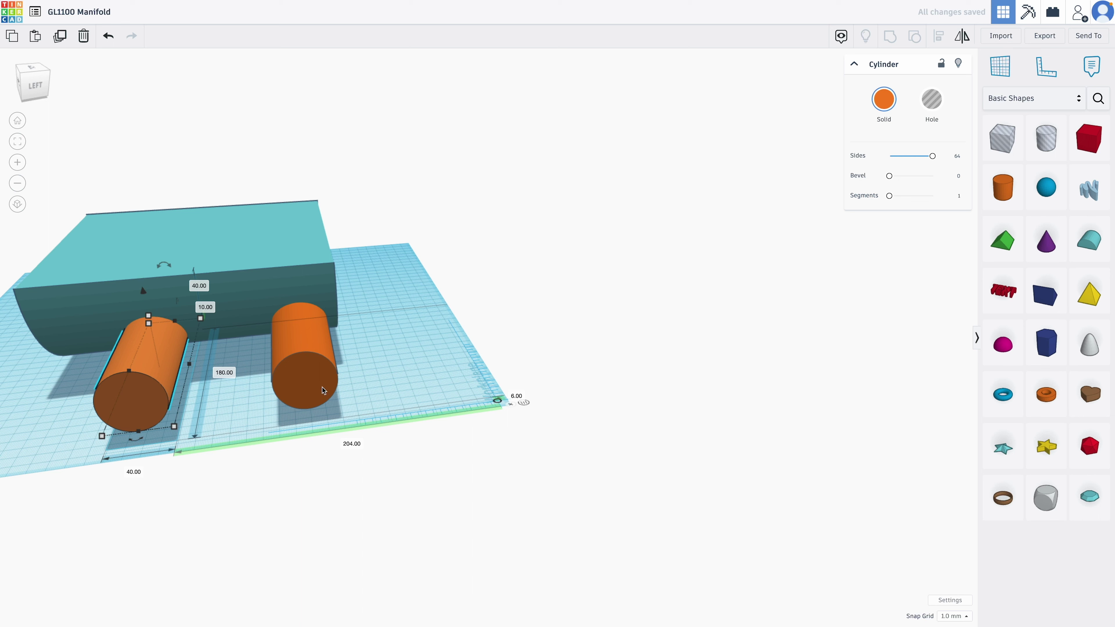
{"action": "left_click", "coordinate": [331, 390]}
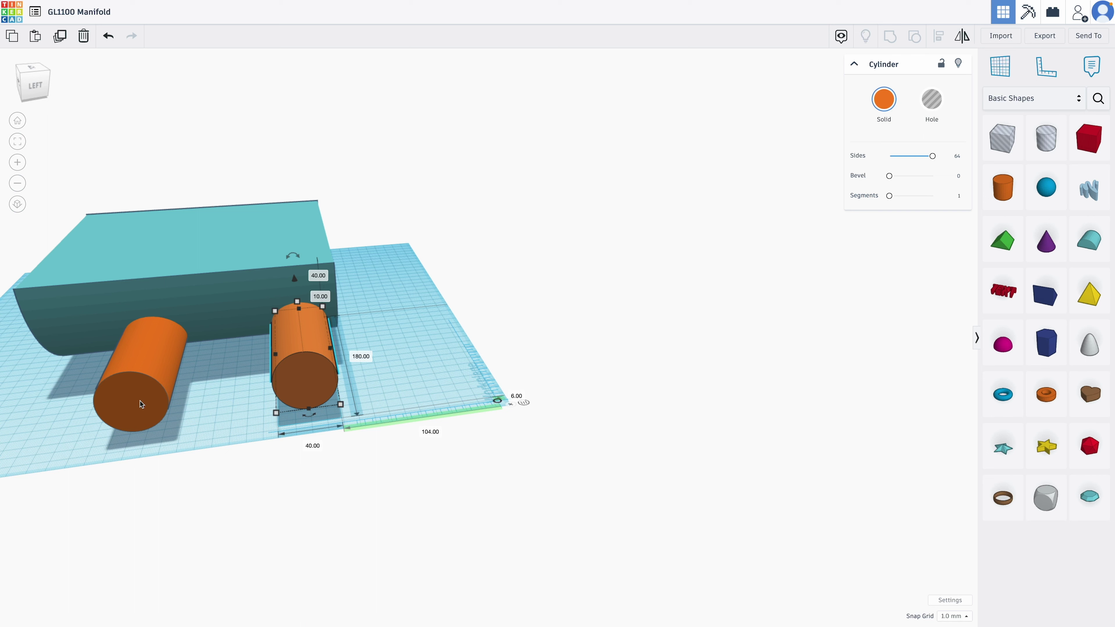
{"action": "left_click", "coordinate": [154, 399]}
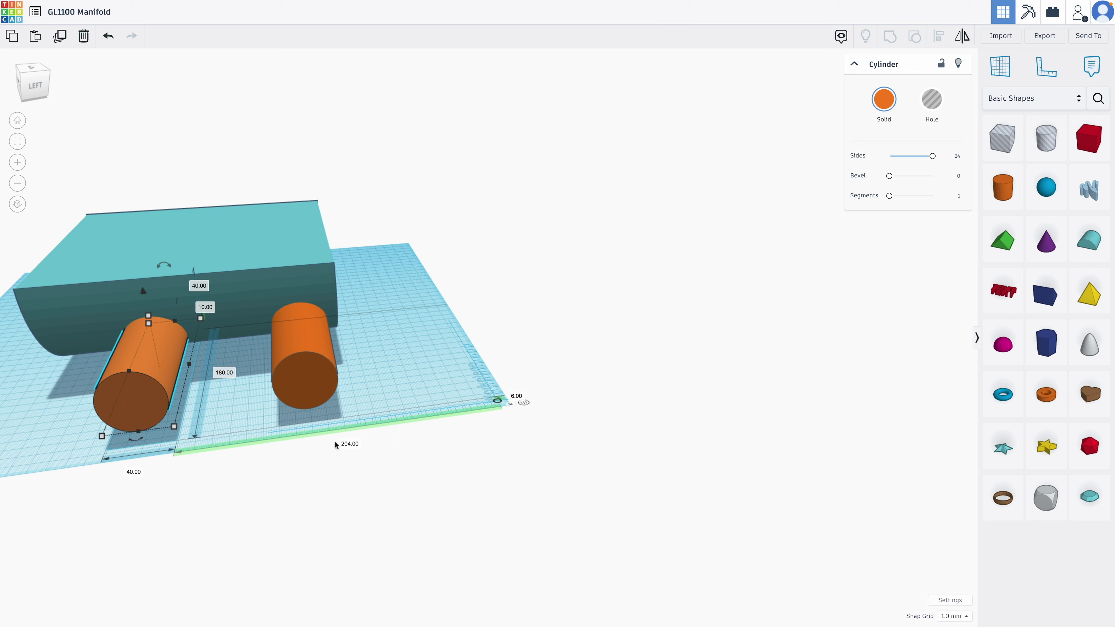
{"action": "left_click", "coordinate": [315, 389]}
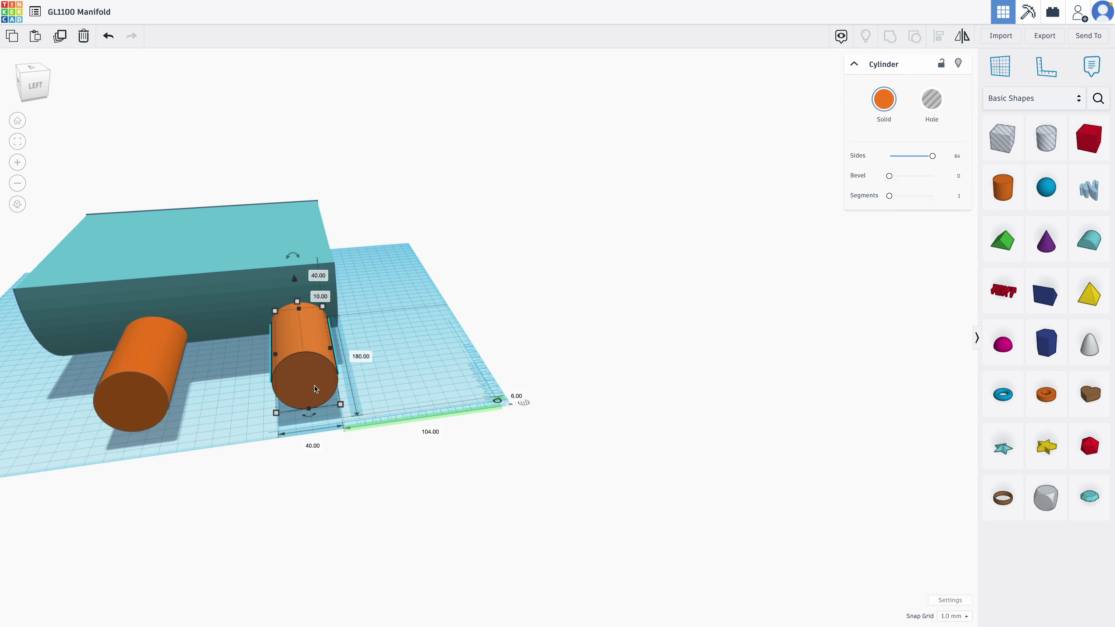
- Select both cylinders and rotate them together -90° flat on the workplane
{"action": "left_click", "coordinate": [151, 395]}
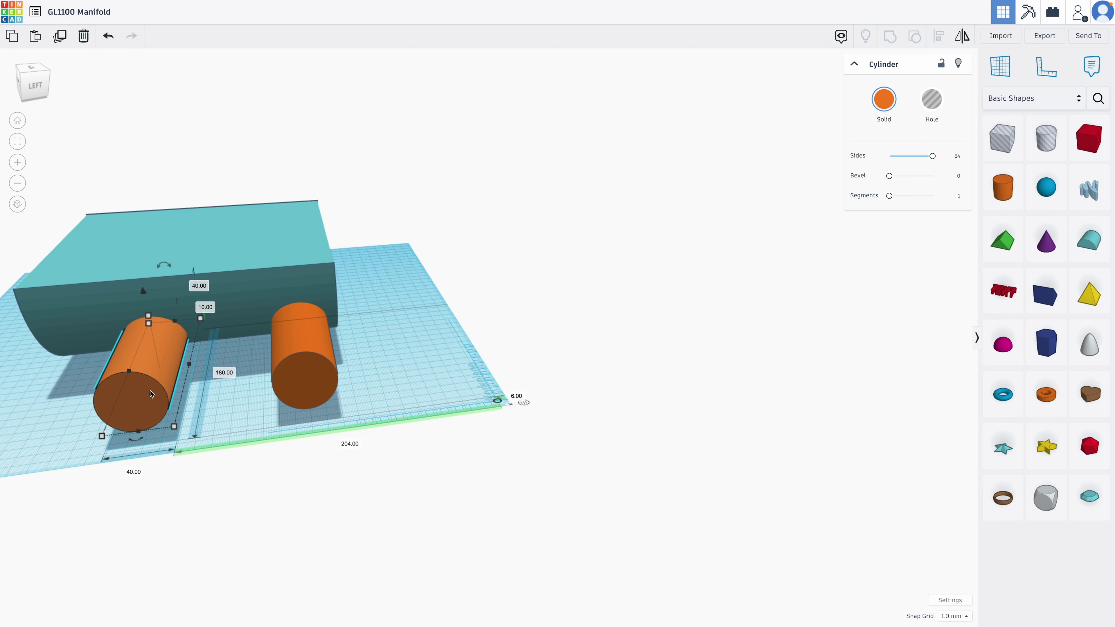
{"action": "left_click", "coordinate": [297, 390]}
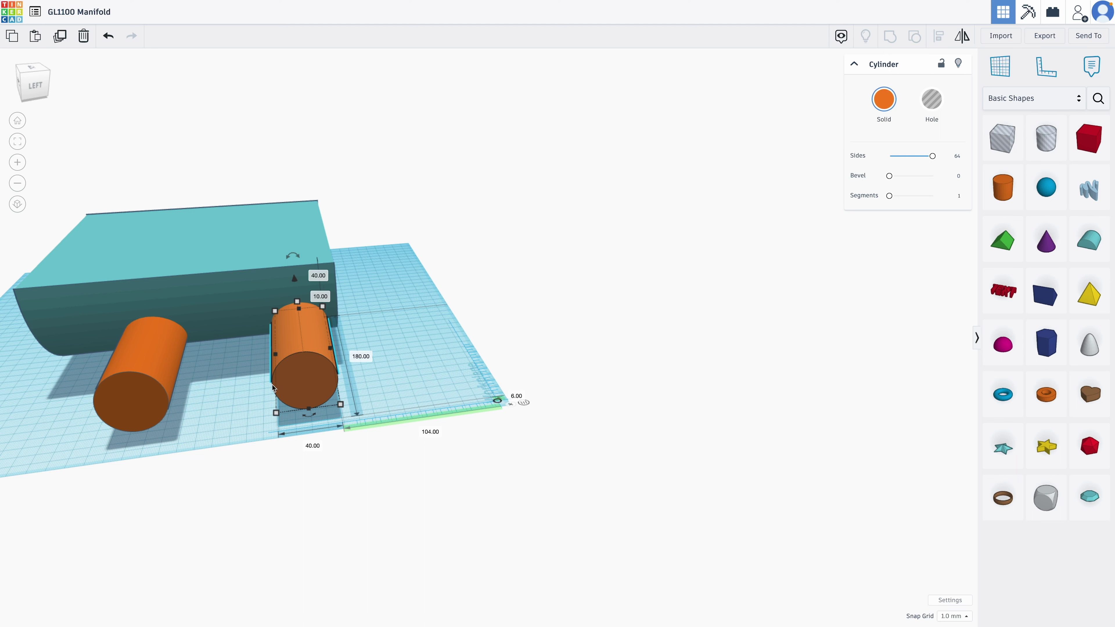
{"action": "left_click", "coordinate": [137, 398], "text": "shift"}
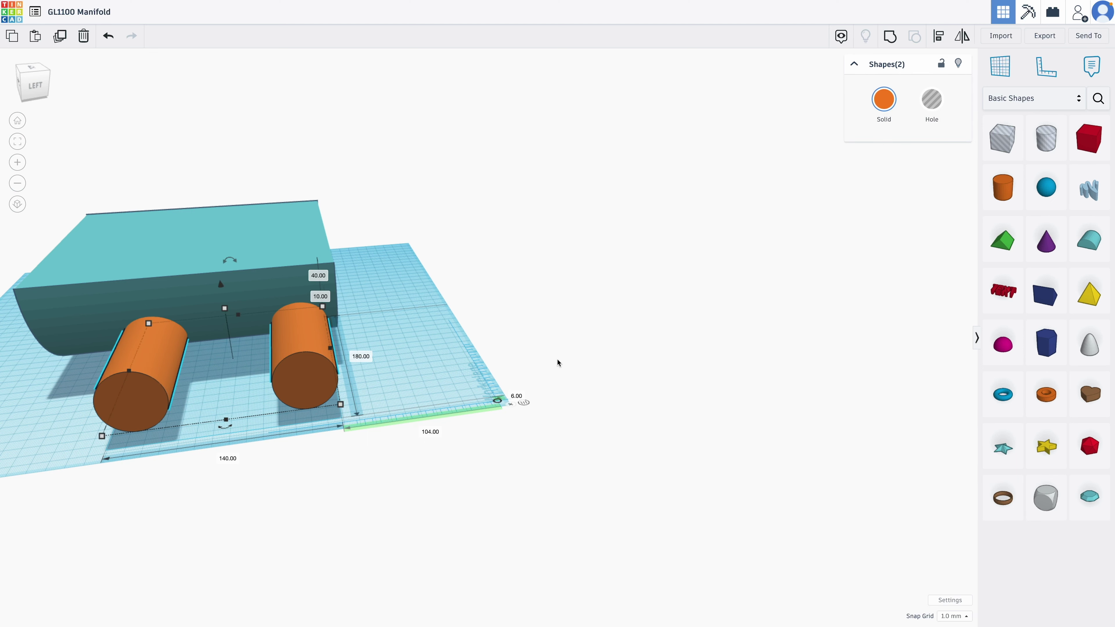
{"action": "right_click_drag", "start_coordinate": [585, 366], "coordinate": [195, 378]}
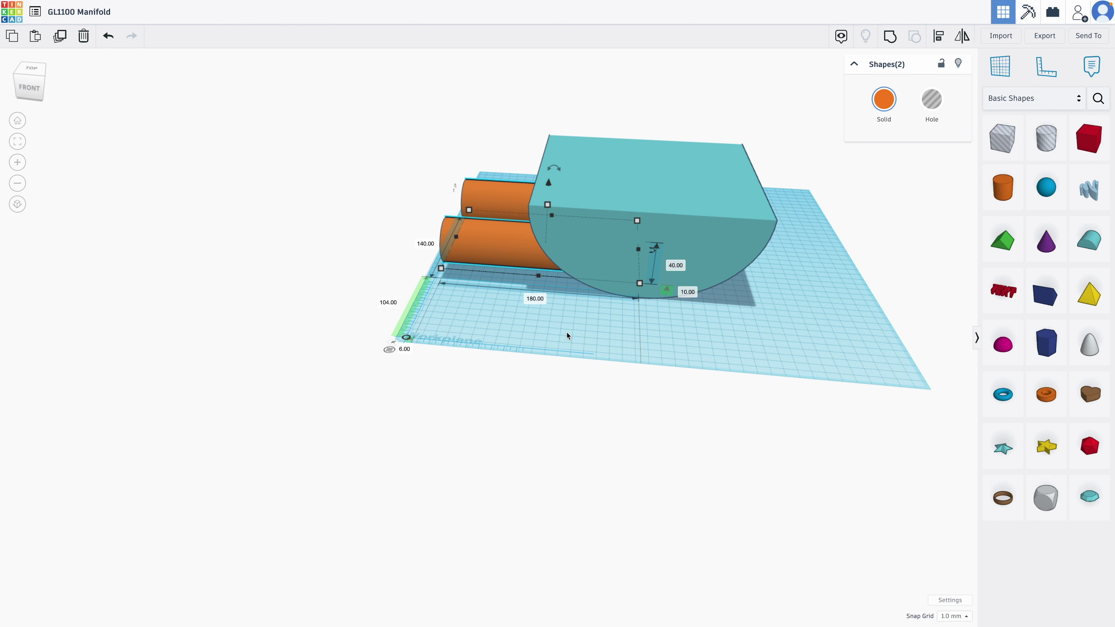
{"action": "left_click", "coordinate": [681, 325]}
{"action": "key", "text": "ctrl+z"}
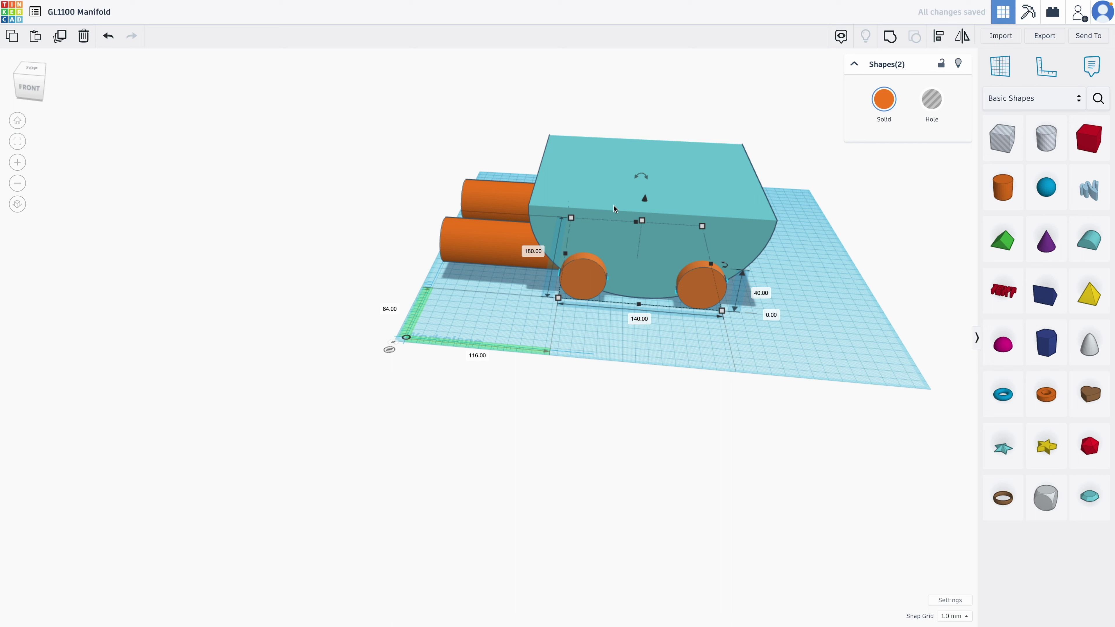
{"action": "left_click_drag", "start_coordinate": [639, 181], "coordinate": [581, 200]}
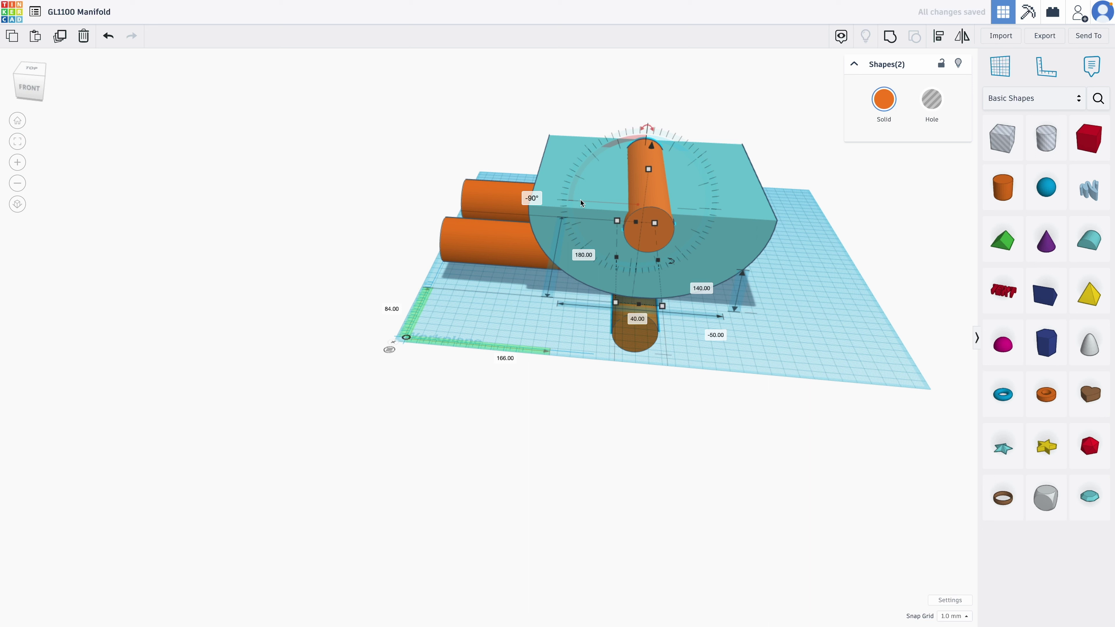
{"action": "key", "text": "ctrl+z"}
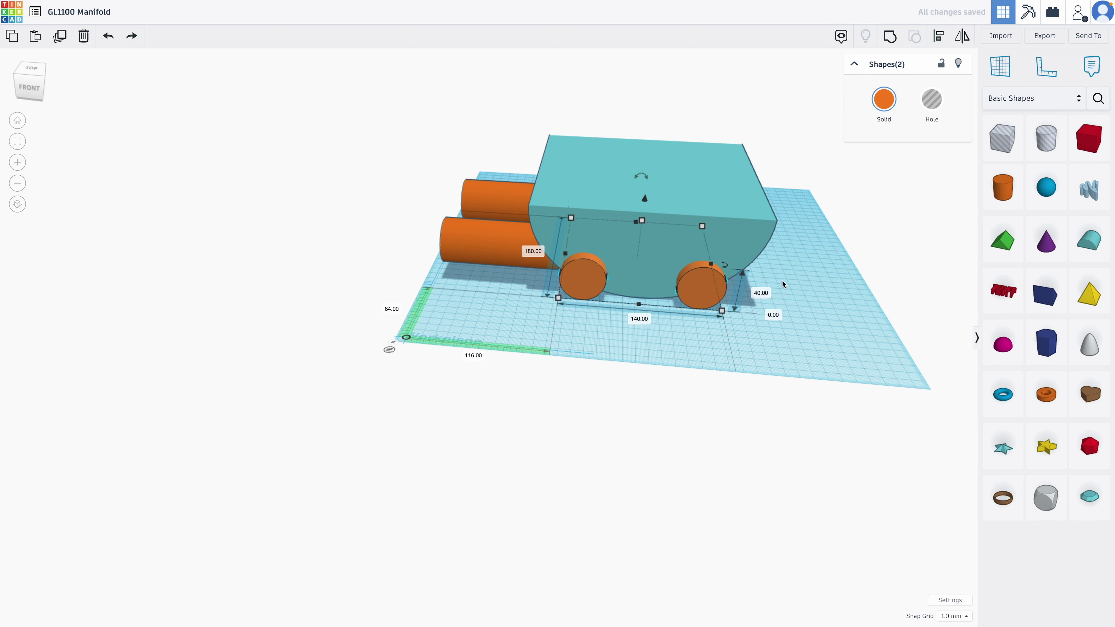
{"action": "left_click_drag", "start_coordinate": [732, 266], "coordinate": [640, 289]}
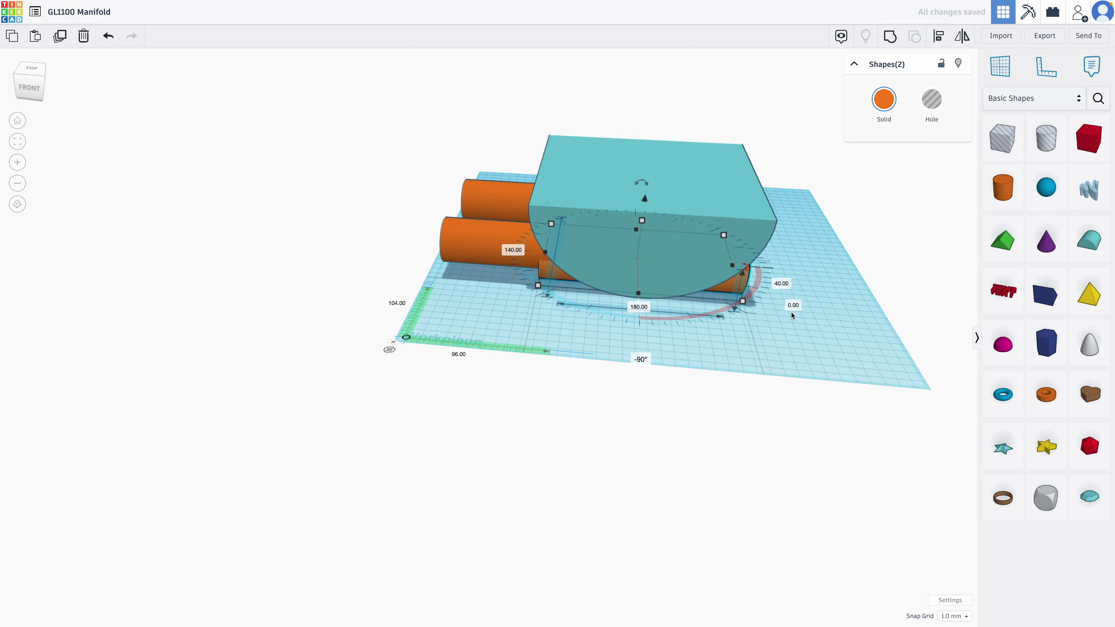
- Raise the cylinders 10 mm and set their position to 139 mm
{"action": "type", "text": "10"}
{"action": "key", "text": "Return"}
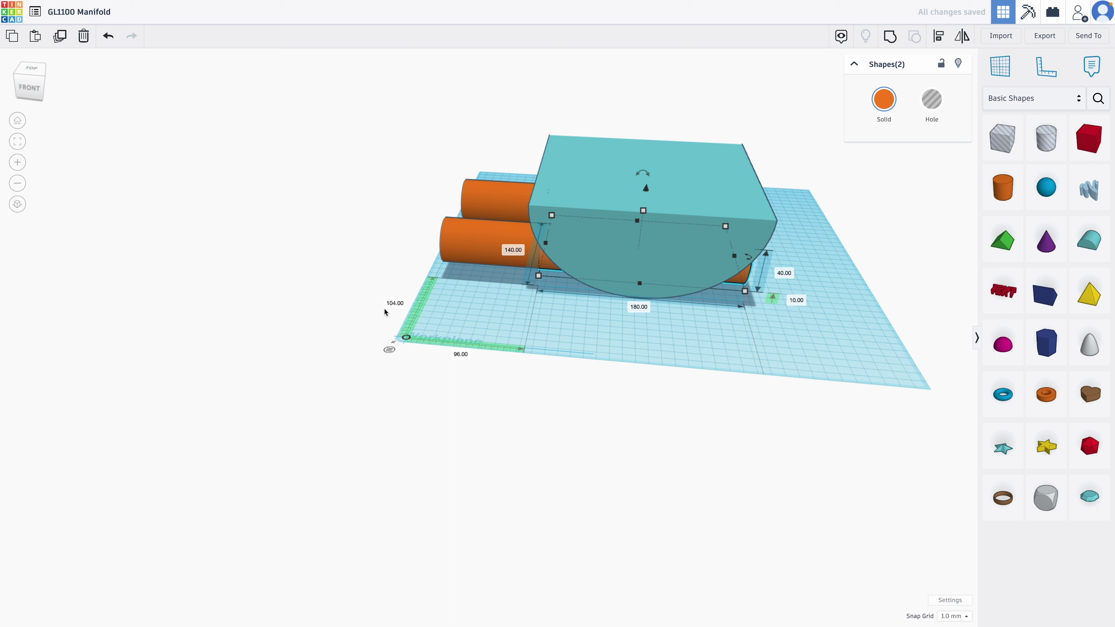
{"action": "left_click", "coordinate": [395, 304]}
{"action": "type", "text": "139"}
{"action": "key", "text": "Return"}
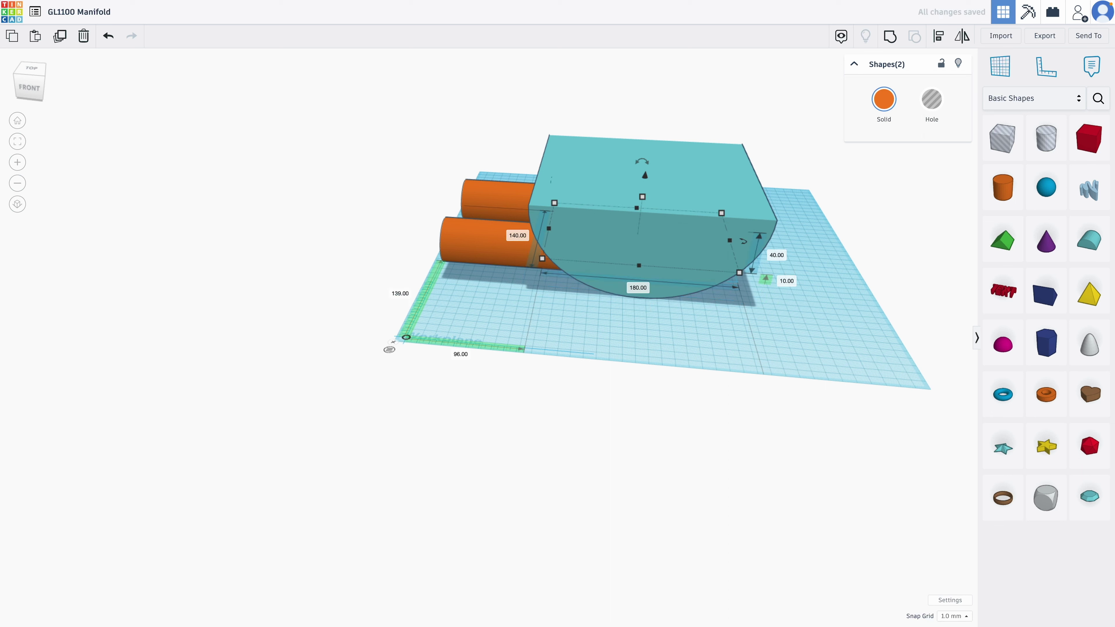
- Shift the cylinders right to 186 mm from the workplane origin
{"action": "key", "text": "Right"}
{"action": "key", "text": "Right"}
{"action": "key", "text": "Right"}
{"action": "key", "text": "Right"}
{"action": "key", "text": "Right"}
{"action": "key", "text": "Right"}
{"action": "key", "text": "Right"}
{"action": "key", "text": "Right"}
{"action": "key", "text": "Right"}
{"action": "key", "text": "Right"}
{"action": "key", "text": "Right"}
{"action": "key", "text": "Right"}
{"action": "key", "text": "Right"}
{"action": "key", "text": "Right"}
{"action": "key", "text": "Right"}
{"action": "key", "text": "Right"}
{"action": "key", "text": "Right"}
{"action": "key", "text": "Right"}
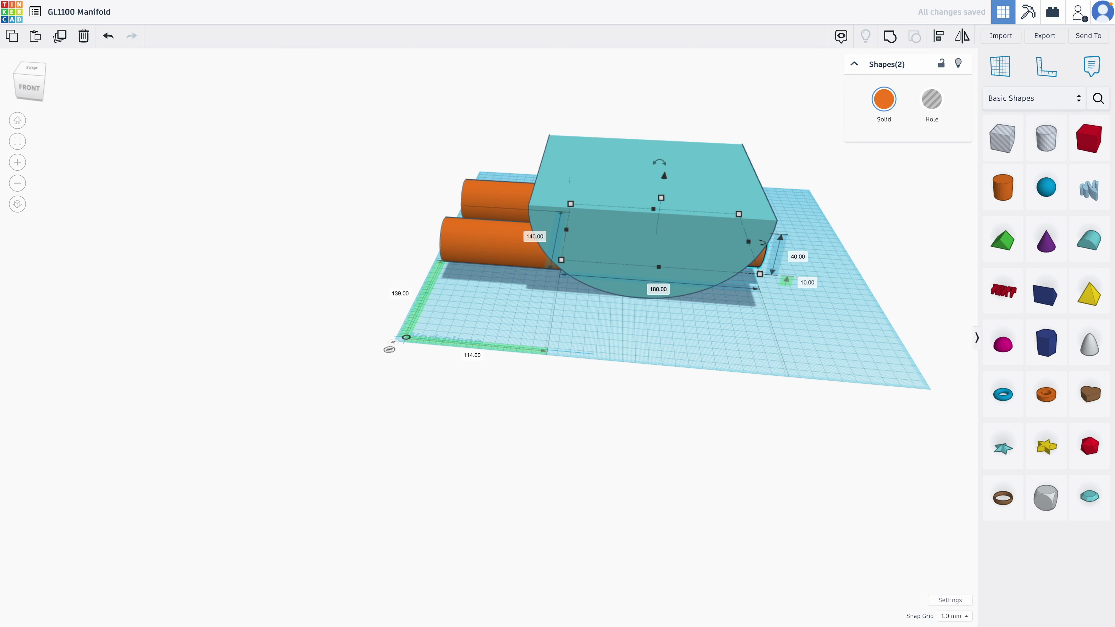
{"action": "key", "text": "Right"}
{"action": "key", "text": "Right"}
{"action": "key", "text": "Right"}
{"action": "key", "text": "Right"}
{"action": "key", "text": "Right"}
{"action": "key", "text": "Right"}
{"action": "key", "text": "Right"}
{"action": "key", "text": "Right"}
{"action": "key", "text": "Right"}
{"action": "key", "text": "Right"}
{"action": "key", "text": "Right"}
{"action": "key", "text": "Right"}
{"action": "key", "text": "Right"}
{"action": "key", "text": "Right"}
{"action": "key", "text": "Right"}
{"action": "key", "text": "Right"}
{"action": "key", "text": "Right"}
{"action": "key", "text": "Right"}
{"action": "key", "text": "Right"}
{"action": "key", "text": "Right"}
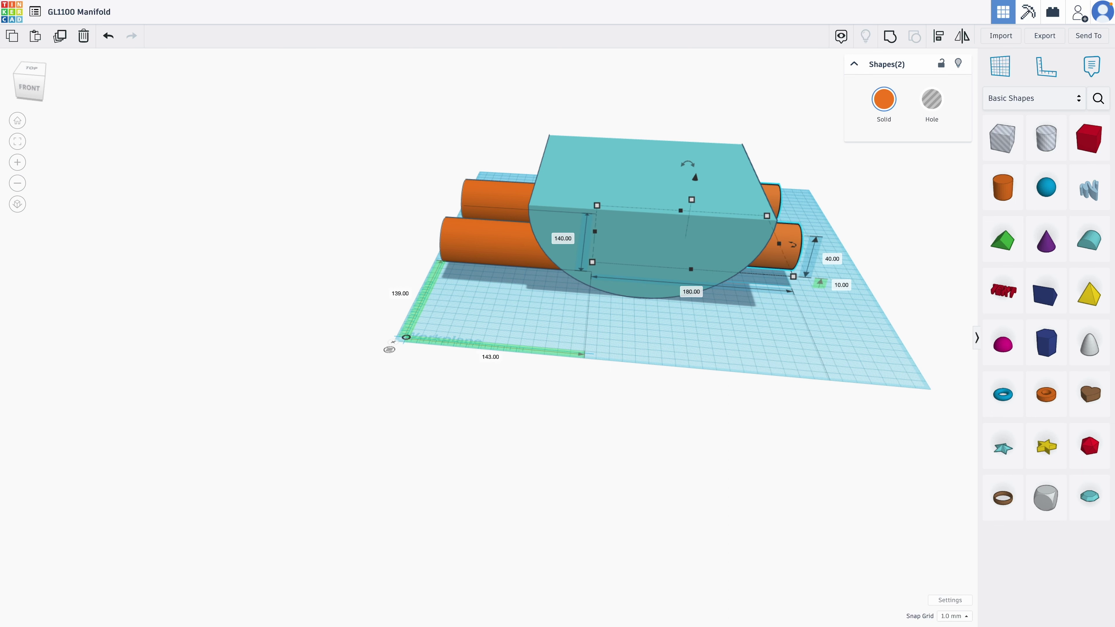
{"action": "key", "text": "Right"}
{"action": "key", "text": "Right"}
{"action": "key", "text": "Right"}
{"action": "key", "text": "Right"}
{"action": "key", "text": "Right"}
{"action": "key", "text": "Right"}
{"action": "key", "text": "Right"}
{"action": "key", "text": "Right"}
{"action": "key", "text": "Right"}
{"action": "key", "text": "Right"}
{"action": "key", "text": "Right"}
{"action": "key", "text": "Right"}
{"action": "key", "text": "Right"}
{"action": "key", "text": "Right"}
{"action": "key", "text": "Right"}
{"action": "key", "text": "Right"}
{"action": "key", "text": "Right"}
{"action": "key", "text": "Right"}
{"action": "key", "text": "Right"}
{"action": "key", "text": "Right"}
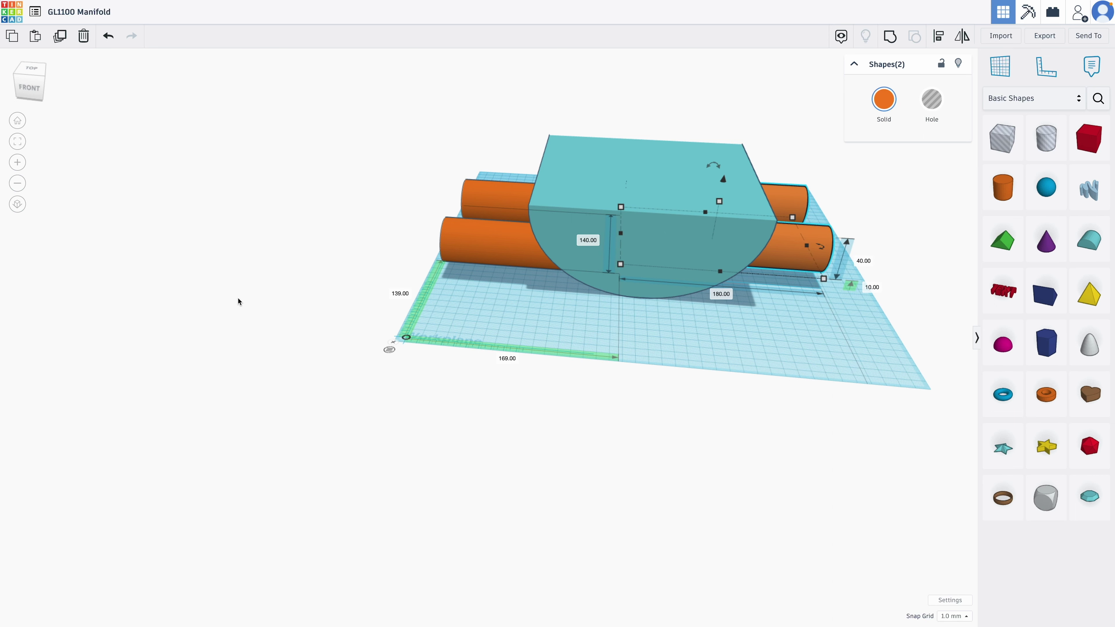
{"action": "left_click", "coordinate": [509, 361]}
{"action": "type", "text": "186"}
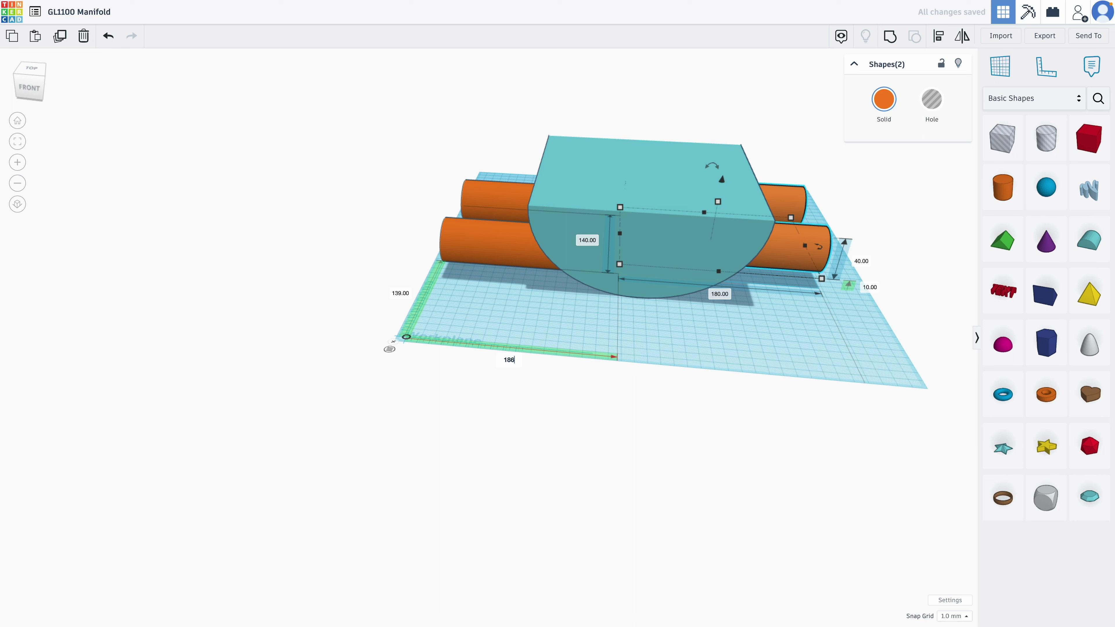
{"action": "key", "text": "Return"}
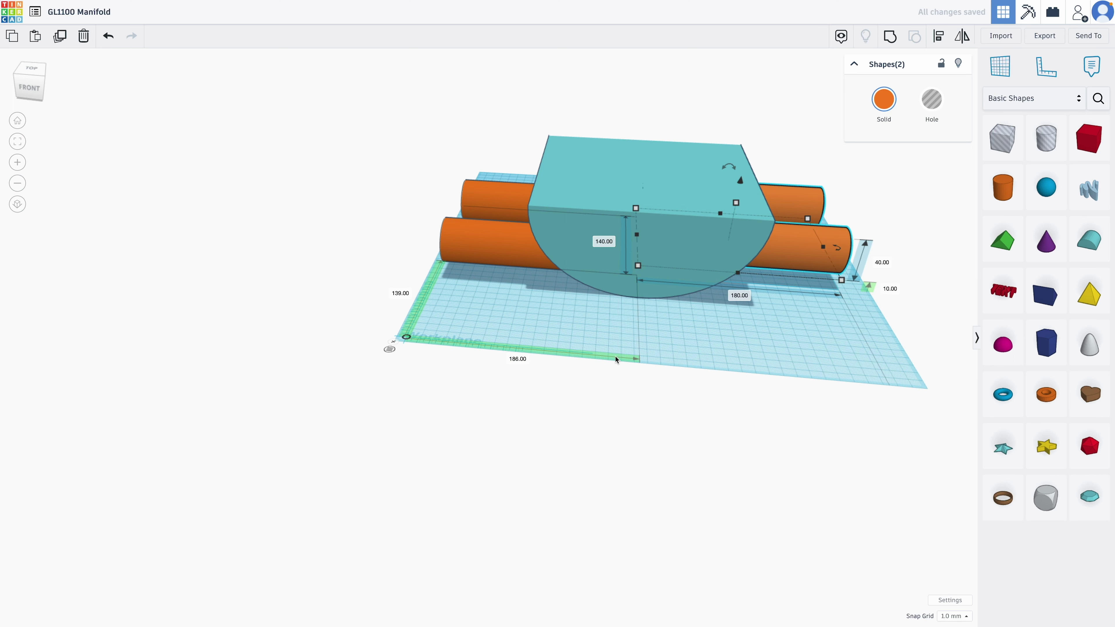
{"action": "left_click", "coordinate": [674, 445]}
{"action": "right_click_drag", "start_coordinate": [673, 444], "coordinate": [695, 567]}
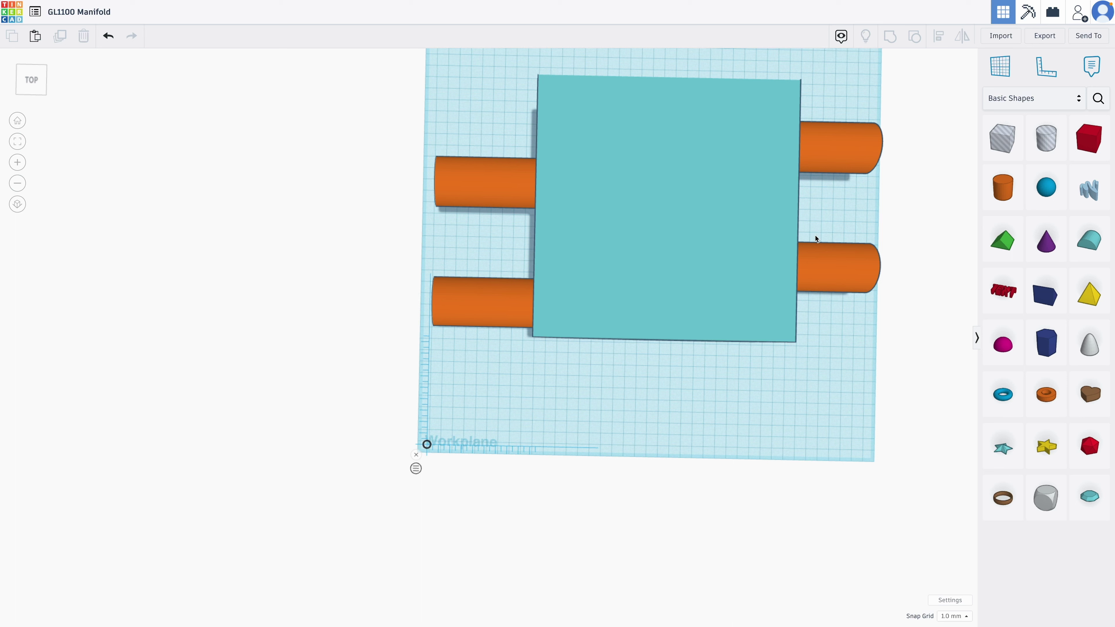
- Add a new Round Roof beside the workplane and rotate it 90°
{"action": "left_click", "coordinate": [693, 235]}
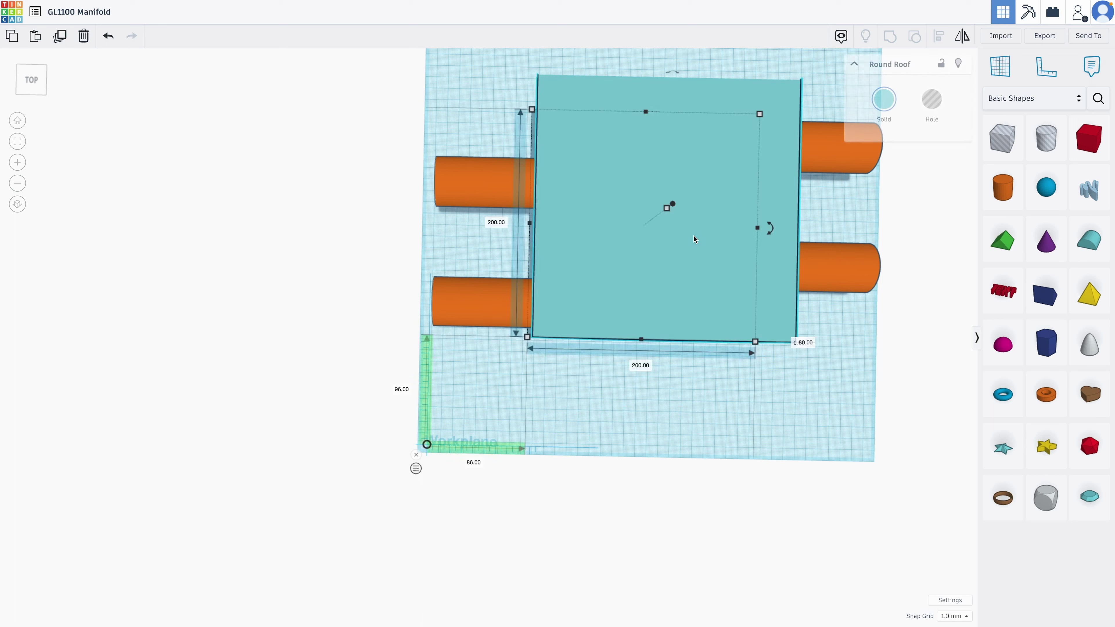
{"action": "left_click", "coordinate": [940, 326]}
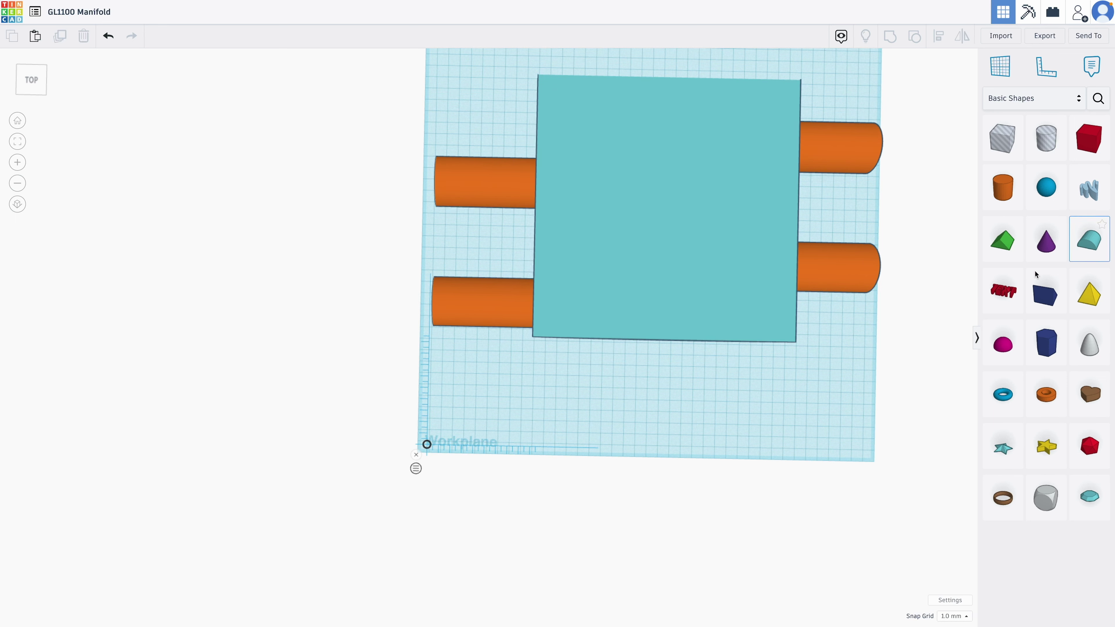
{"action": "left_click_drag", "start_coordinate": [1036, 274], "coordinate": [223, 241]}
{"action": "left_click", "coordinate": [226, 244]}
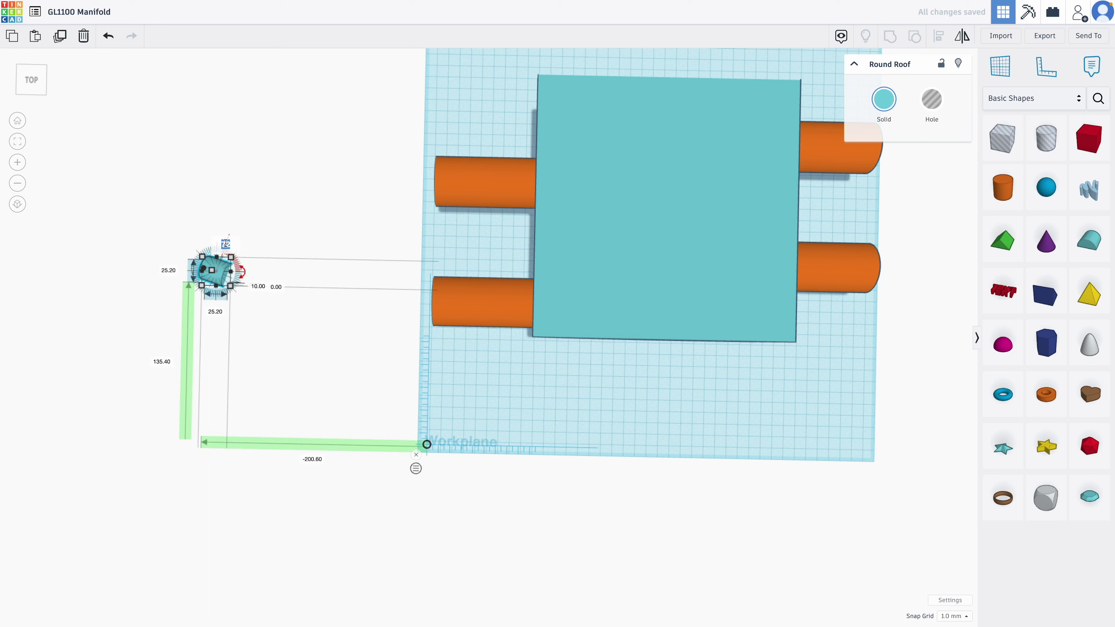
{"action": "type", "text": "90"}
{"action": "key", "text": "Return"}
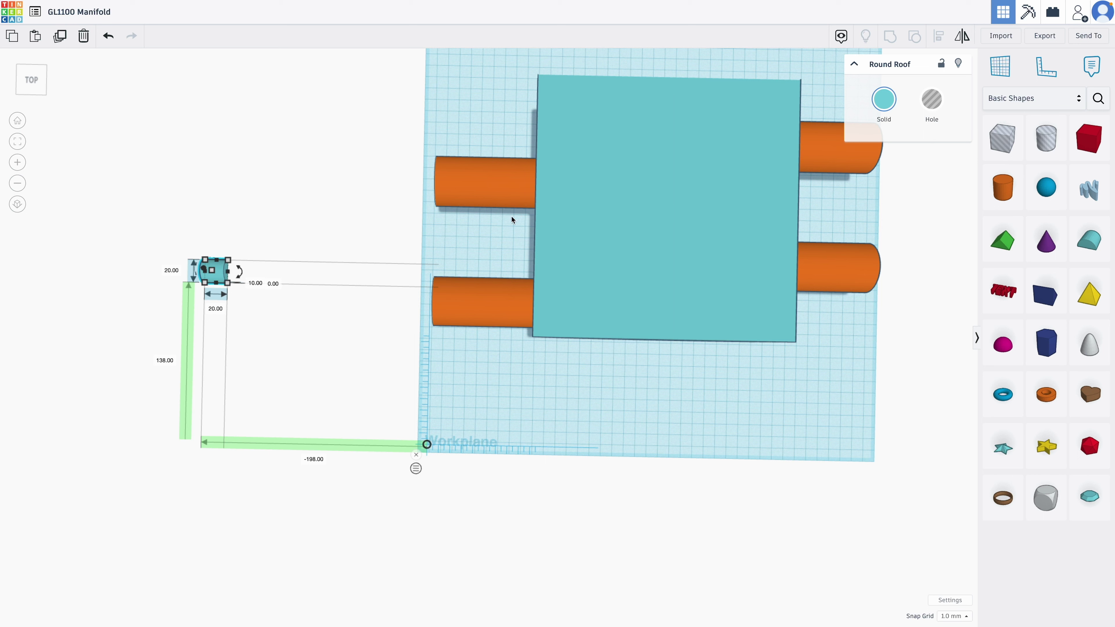
- Set the new roof's width and depth to 184 mm
{"action": "left_click", "coordinate": [212, 308]}
{"action": "type", "text": "184"}
{"action": "key", "text": "Return"}
{"action": "left_click", "coordinate": [177, 273]}
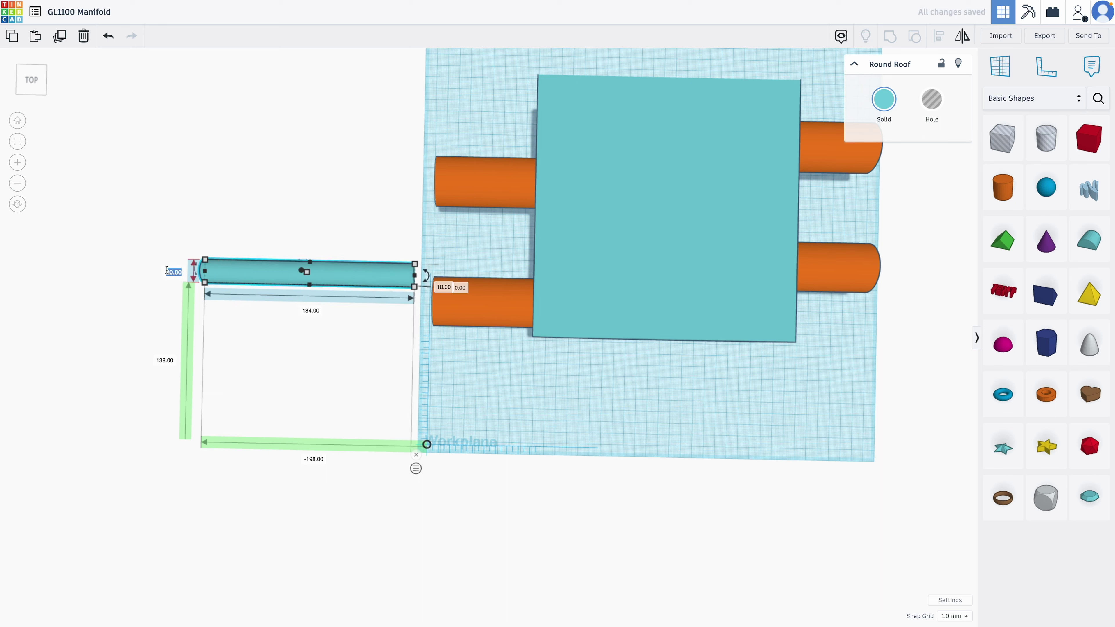
{"action": "type", "text": "184"}
{"action": "key", "text": "Return"}
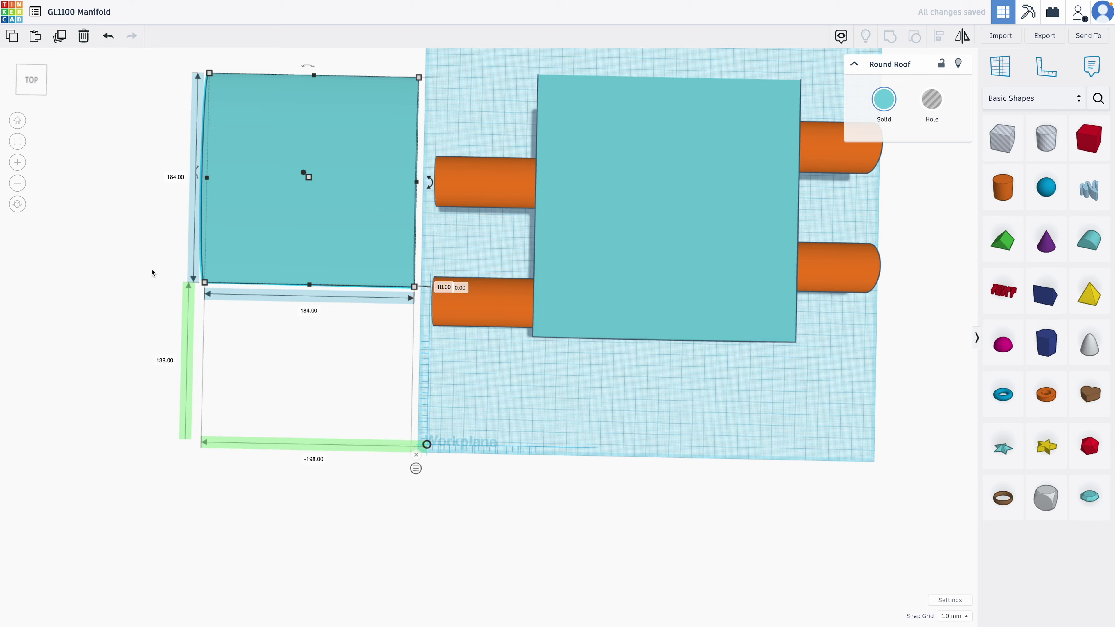
{"action": "right_click_drag", "start_coordinate": [132, 262], "coordinate": [294, 225]}
- Turn the new round roof −90° and set its height to 64 mm, checking it from several angles
{"action": "left_click_drag", "start_coordinate": [306, 279], "coordinate": [339, 322]}
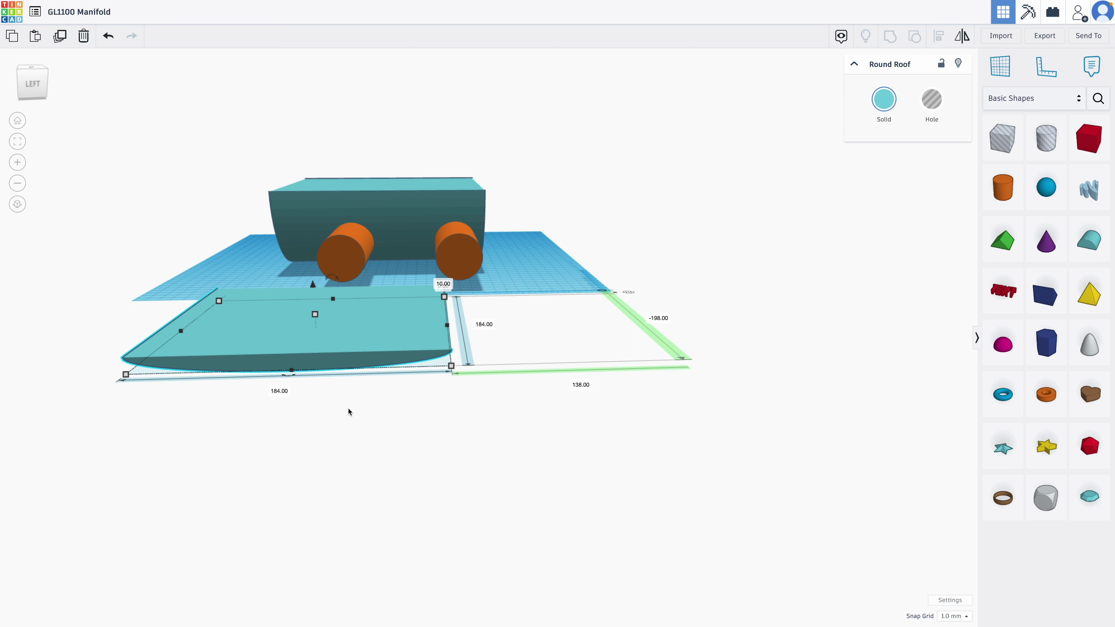
{"action": "left_click", "coordinate": [442, 284]}
{"action": "type", "text": "64"}
{"action": "key", "text": "Return"}
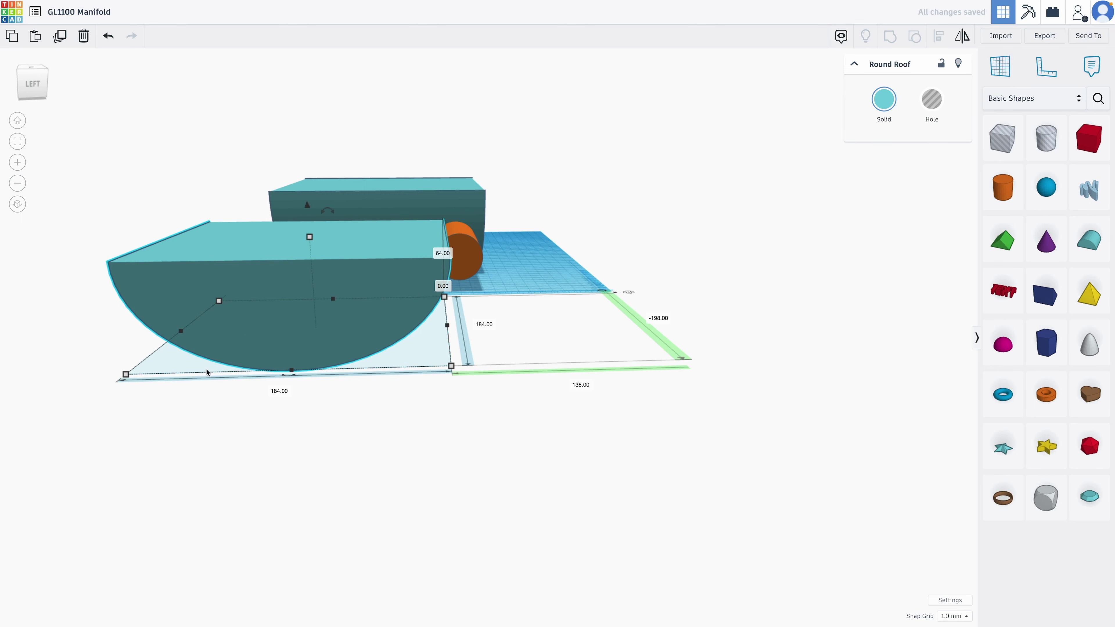
{"action": "right_click_drag", "start_coordinate": [375, 411], "coordinate": [235, 403]}
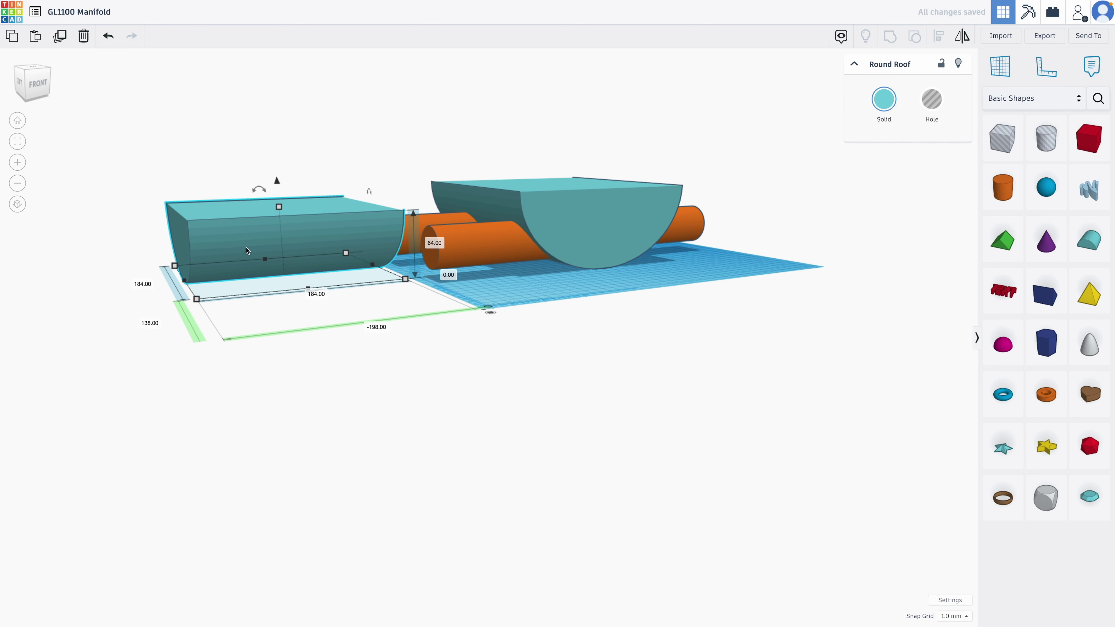
{"action": "right_click_drag", "start_coordinate": [139, 349], "coordinate": [176, 324]}
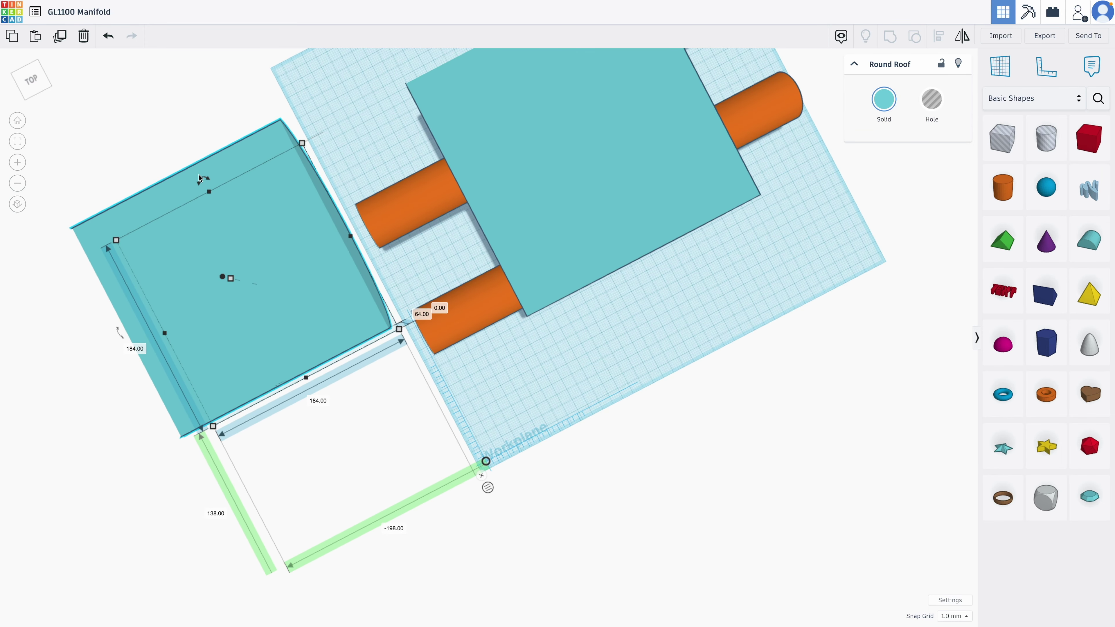
{"action": "left_click_drag", "start_coordinate": [202, 180], "coordinate": [141, 320]}
{"action": "right_click_drag", "start_coordinate": [81, 313], "coordinate": [26, 263]}
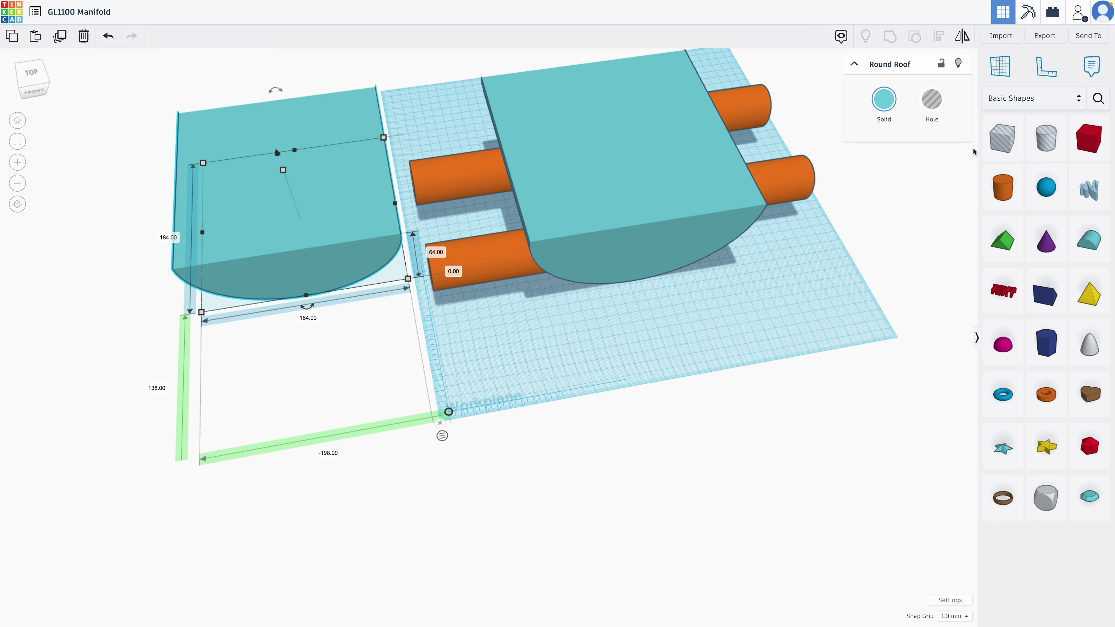
- Convert the new round roof into a hole and compare it with the main body's size
{"action": "left_click", "coordinate": [940, 104]}
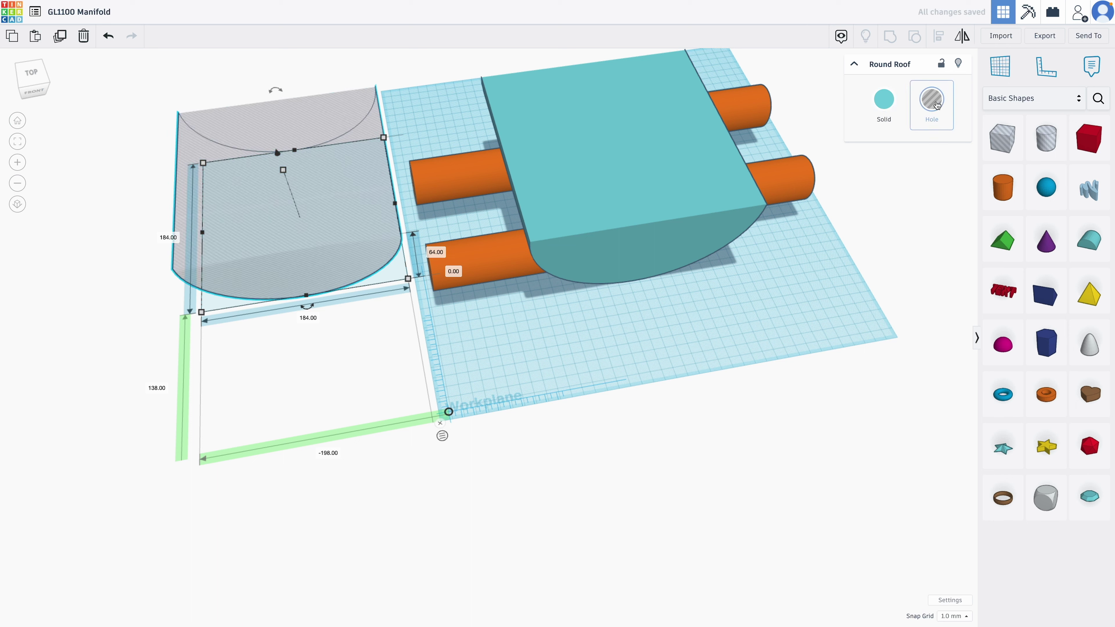
{"action": "left_click", "coordinate": [635, 218]}
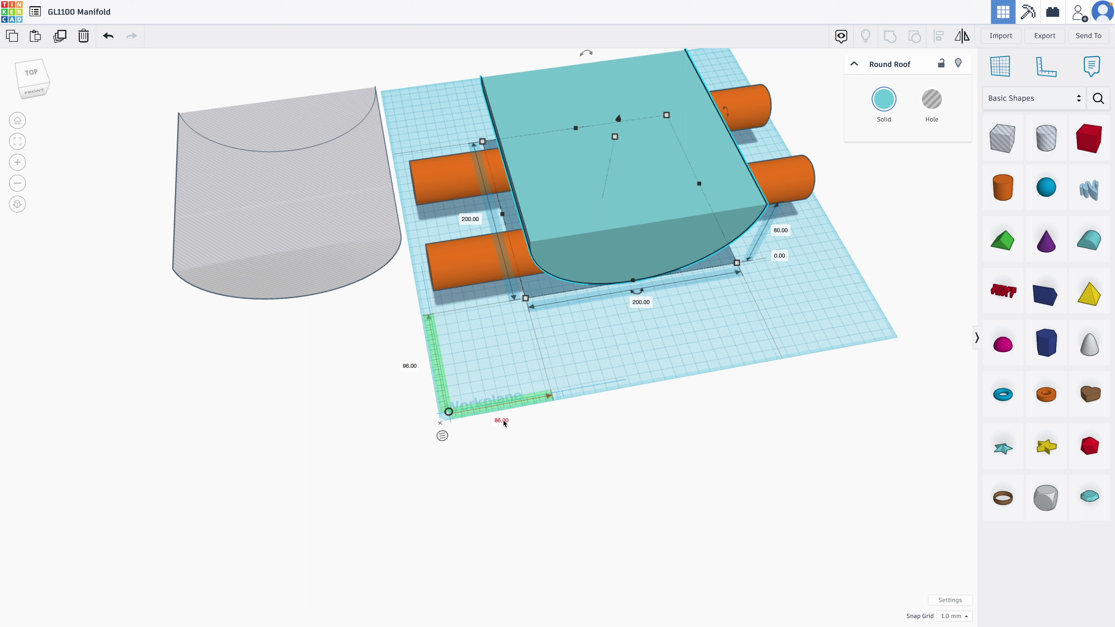
{"action": "left_click", "coordinate": [300, 288]}
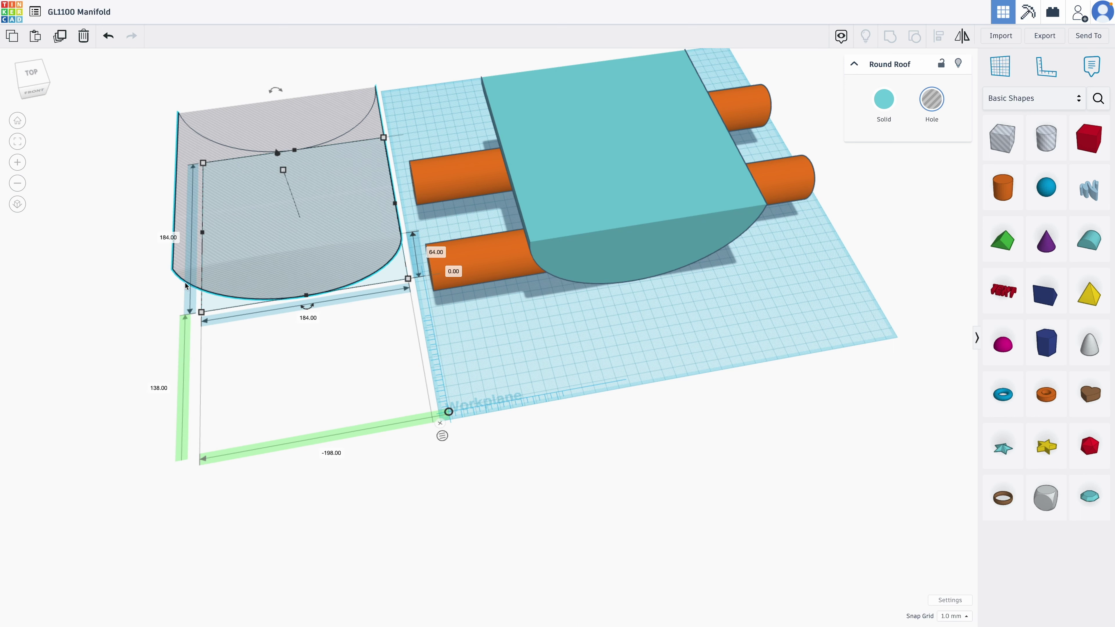
{"action": "left_click", "coordinate": [165, 238]}
- Position the roof hole at 104 mm and 94 mm offsets, raised 8 mm
{"action": "left_click", "coordinate": [151, 389]}
{"action": "type", "text": "104"}
{"action": "key", "text": "Return"}
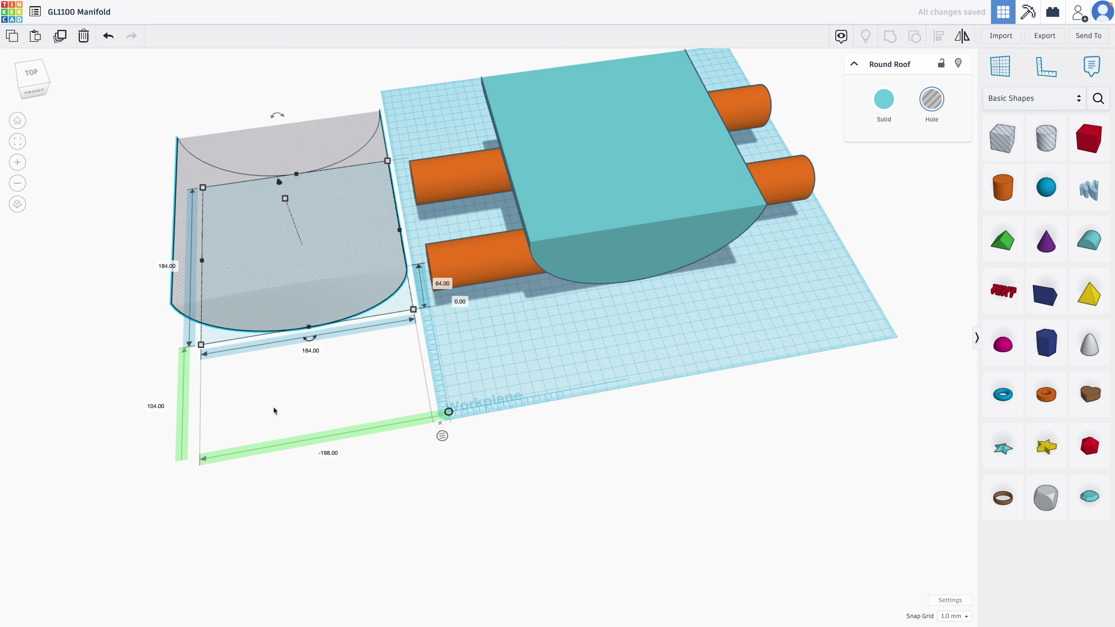
{"action": "left_click", "coordinate": [332, 455]}
{"action": "type", "text": "94"}
{"action": "key", "text": "Return"}
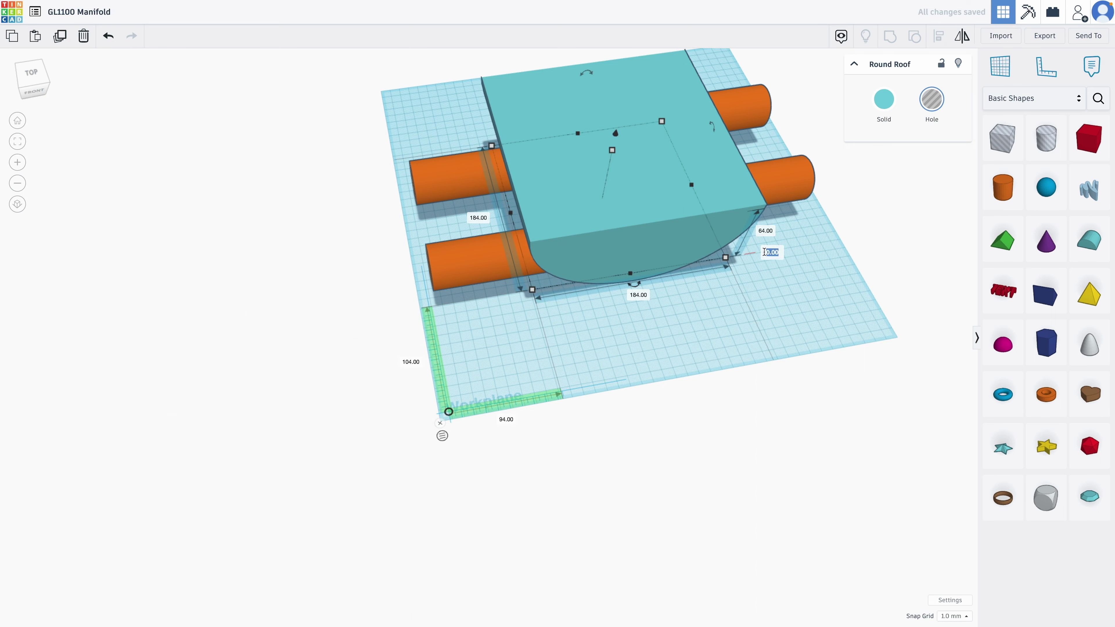
{"action": "type", "text": "8"}
{"action": "key", "text": "Return"}
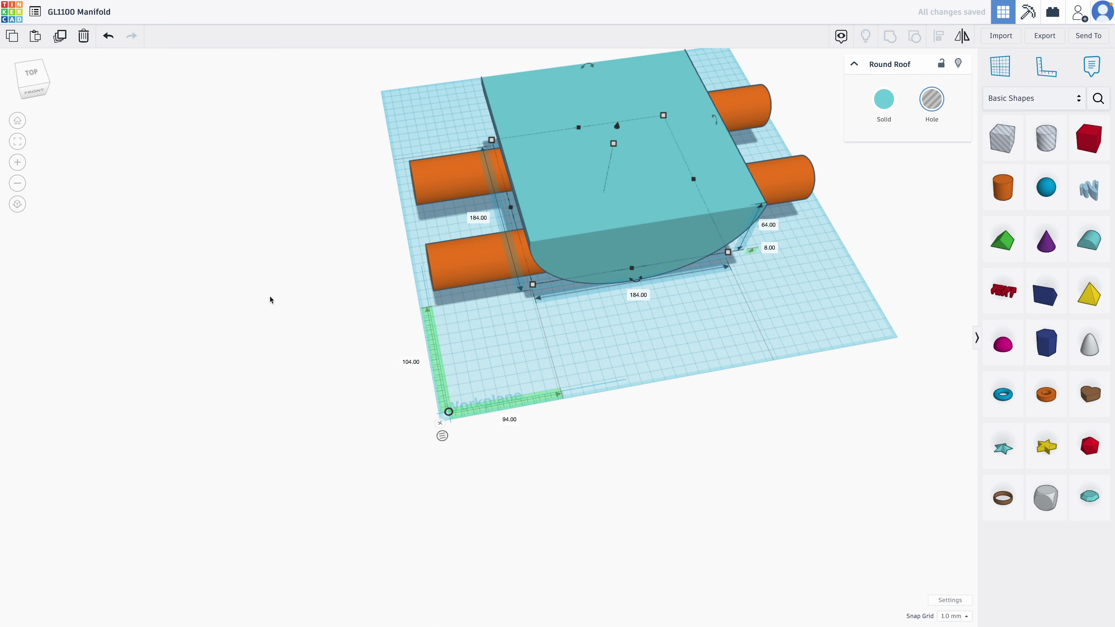
{"action": "right_click_drag", "start_coordinate": [269, 299], "coordinate": [241, 315]}
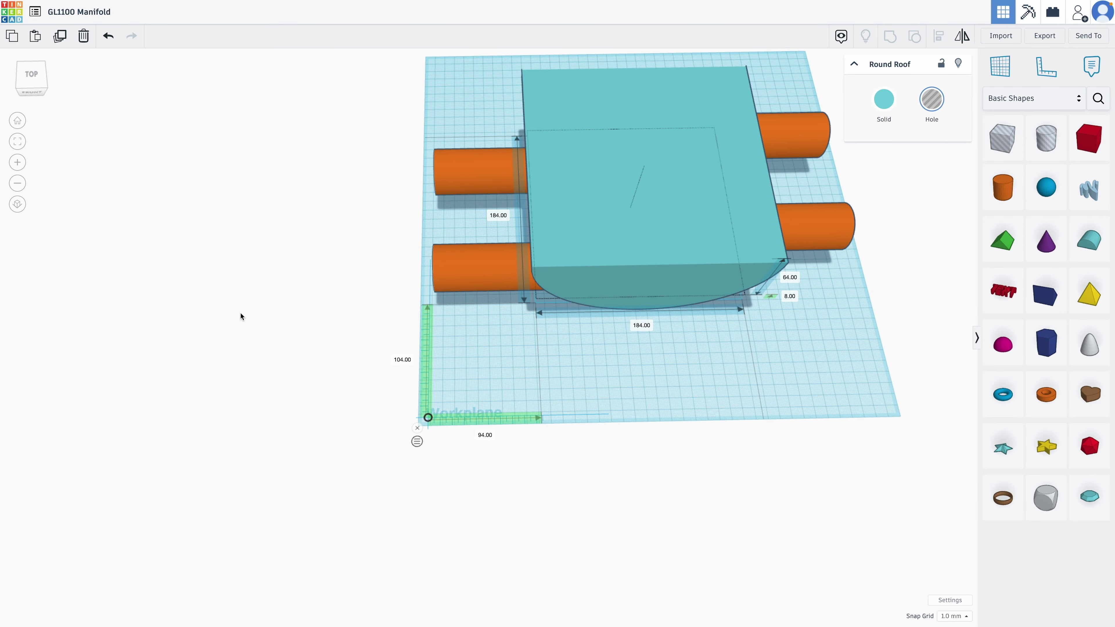
- Place a cylinder hole beside the workplane and rotate it 90° onto its side
{"action": "left_click", "coordinate": [285, 296]}
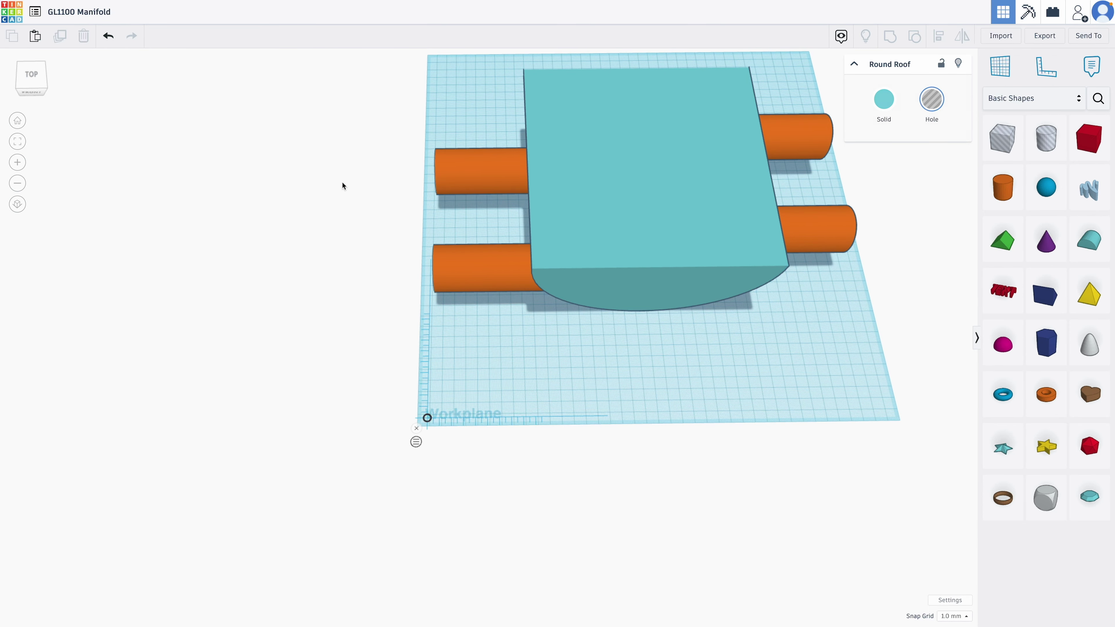
{"action": "scroll", "coordinate": [452, 315], "scroll_direction": "up", "scroll_amount": 5}
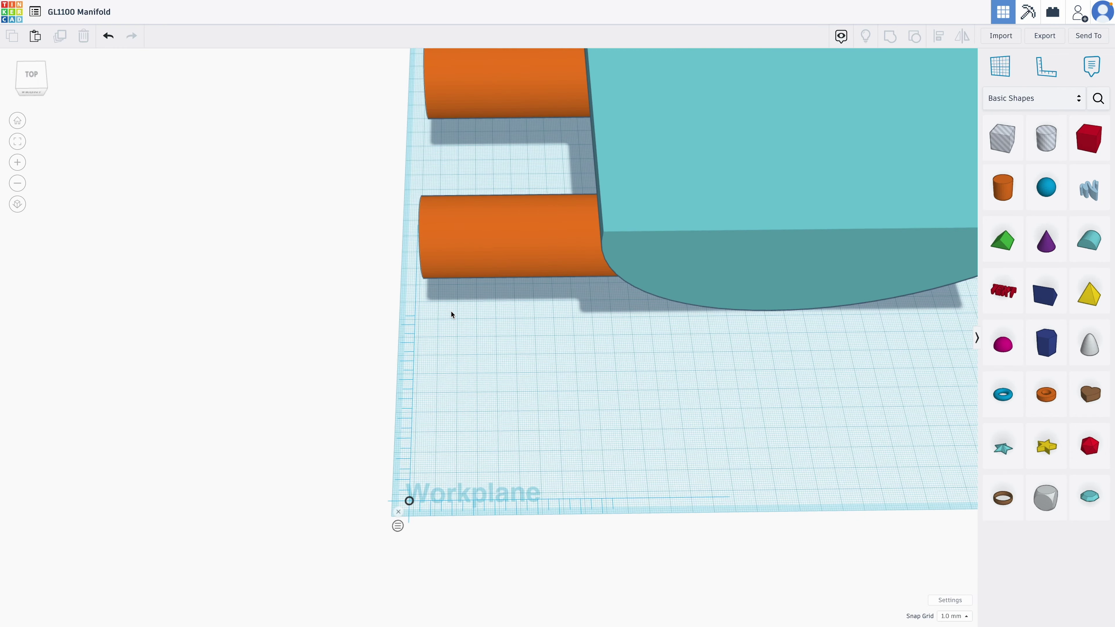
{"action": "right_click_drag", "start_coordinate": [452, 315], "coordinate": [399, 268]}
{"action": "scroll", "coordinate": [546, 268], "scroll_direction": "down", "scroll_amount": 5}
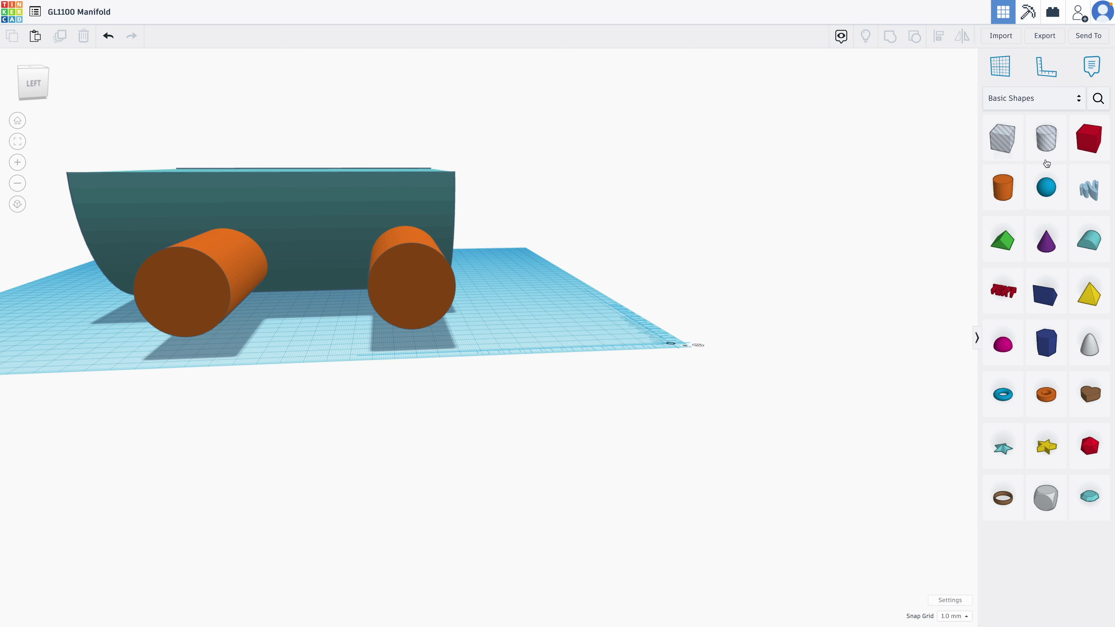
{"action": "left_click_drag", "start_coordinate": [1046, 140], "coordinate": [676, 275]}
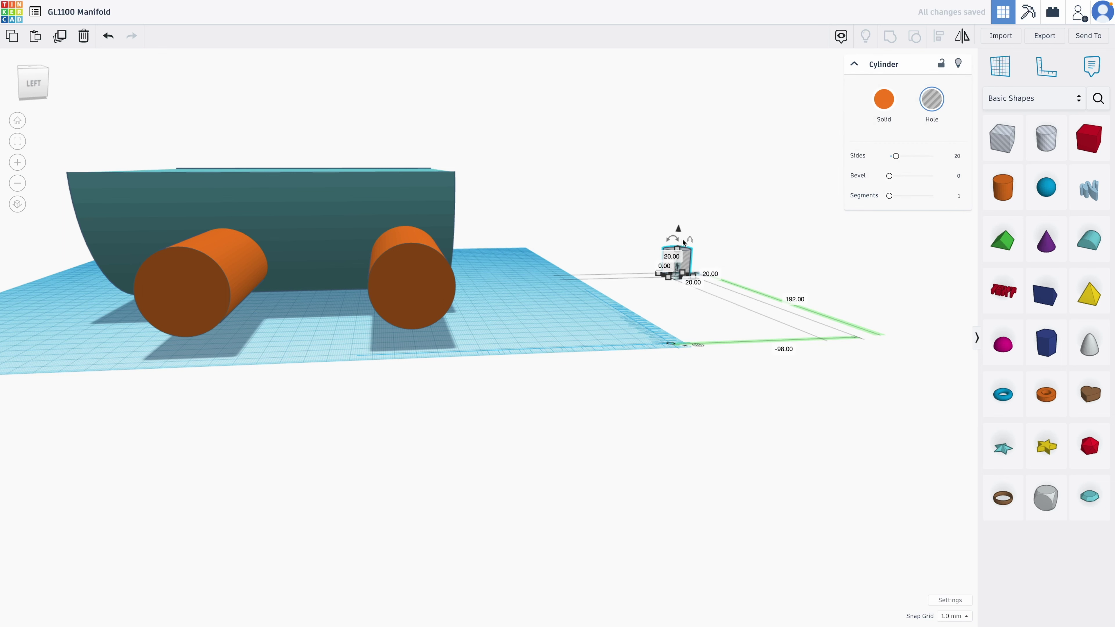
{"action": "left_click_drag", "start_coordinate": [692, 240], "coordinate": [695, 269]}
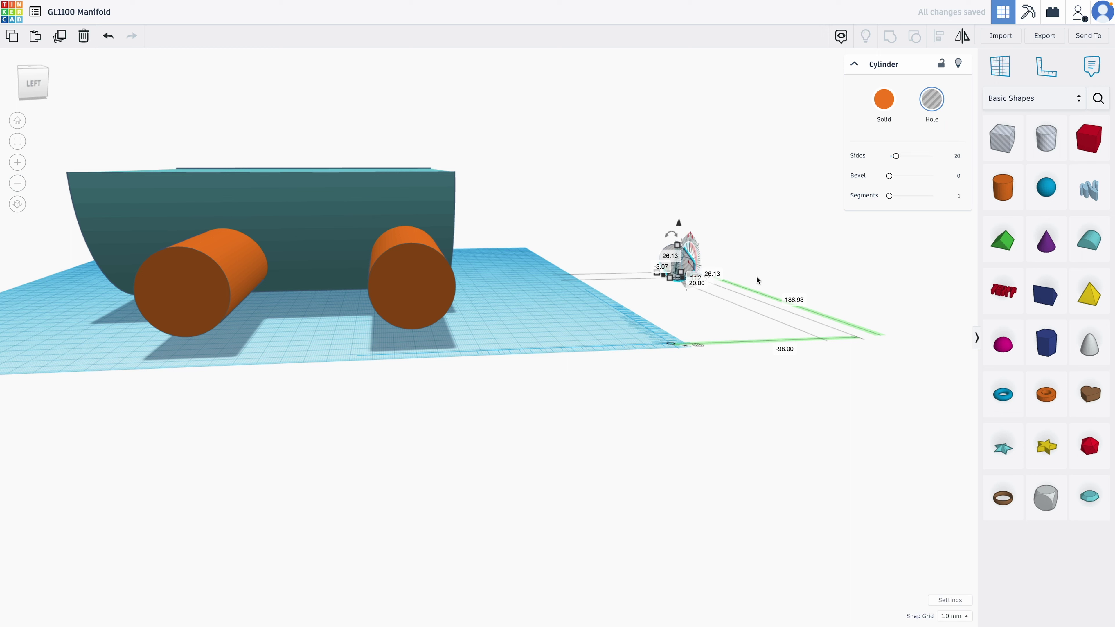
- Give the lying hole cylinder a 20 mm diameter and 180 mm length
{"action": "left_click", "coordinate": [696, 275]}
{"action": "type", "text": "20"}
{"action": "key", "text": "Return"}
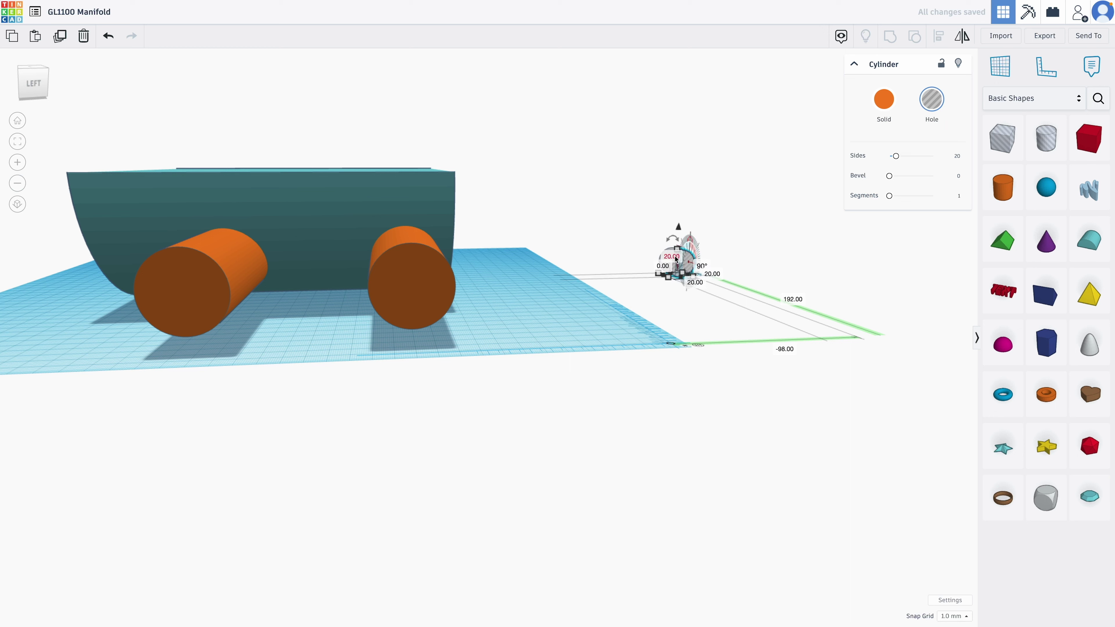
{"action": "left_click", "coordinate": [676, 257]}
{"action": "type", "text": "180"}
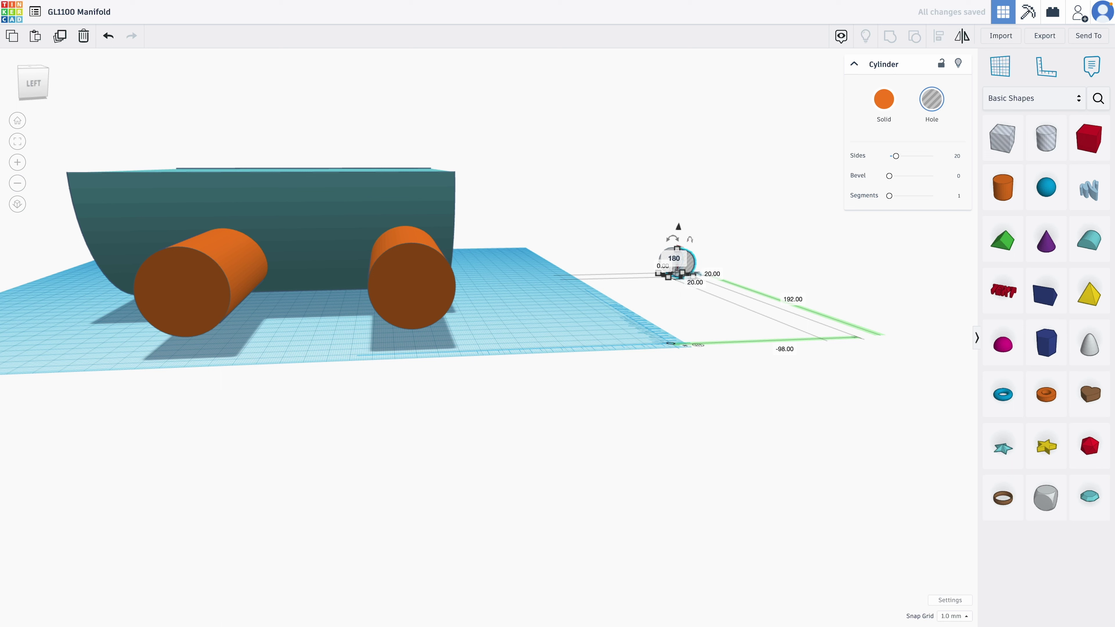
{"action": "key", "text": "Return"}
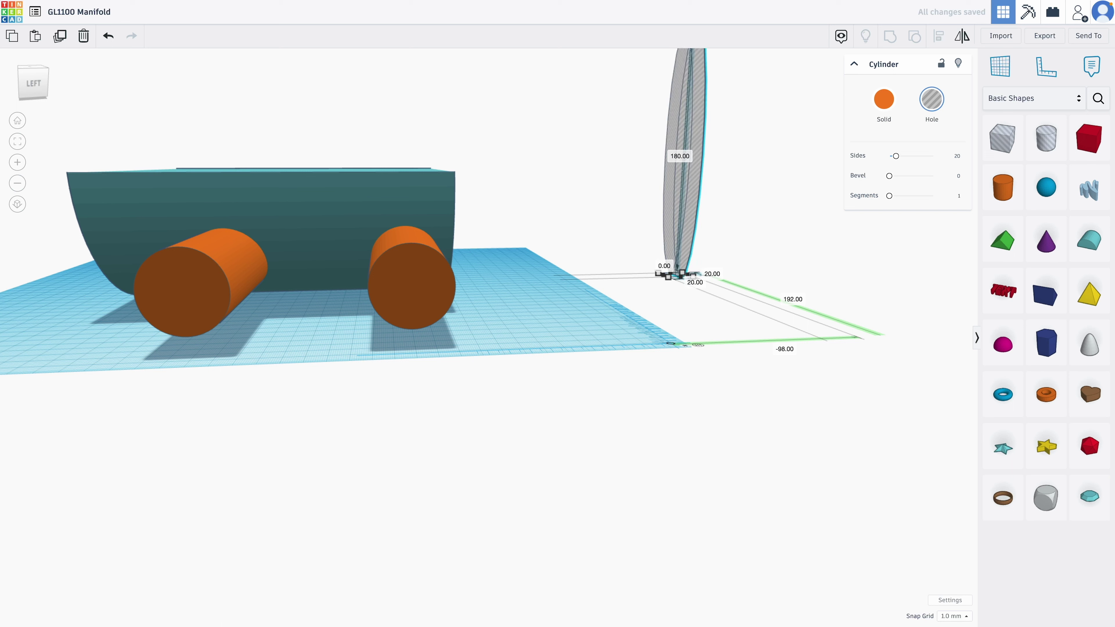
- Undo the height change and resize the cylinder to 35 × 35 × 180 mm with 64 sides
{"action": "key", "text": "ctrl+z"}
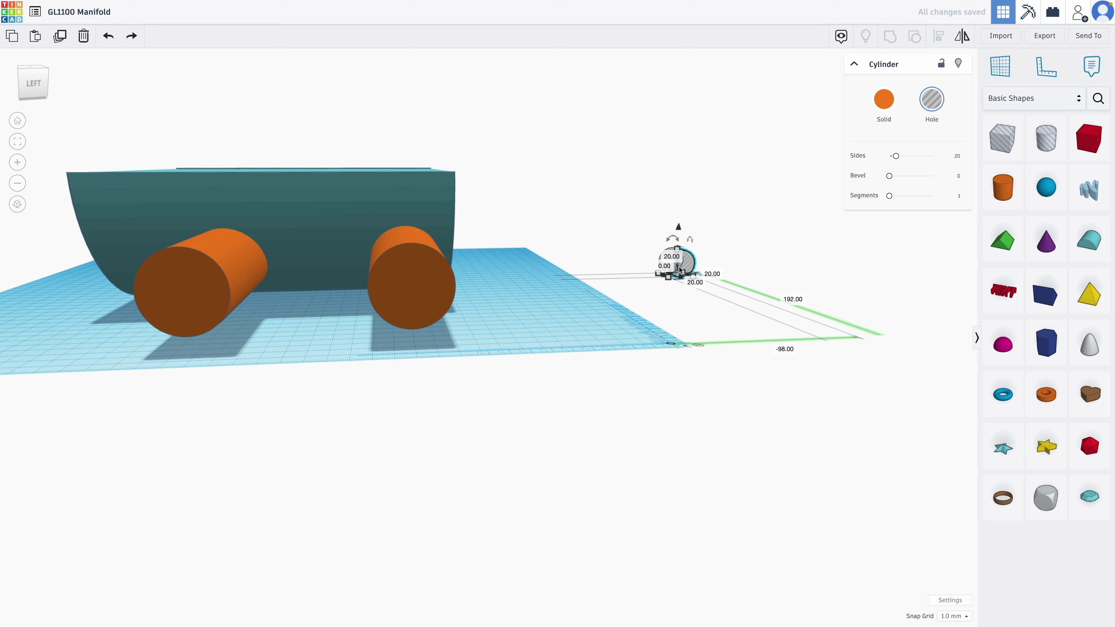
{"action": "left_click", "coordinate": [671, 257]}
{"action": "type", "text": "35"}
{"action": "key", "text": "Return"}
{"action": "left_click", "coordinate": [712, 275]}
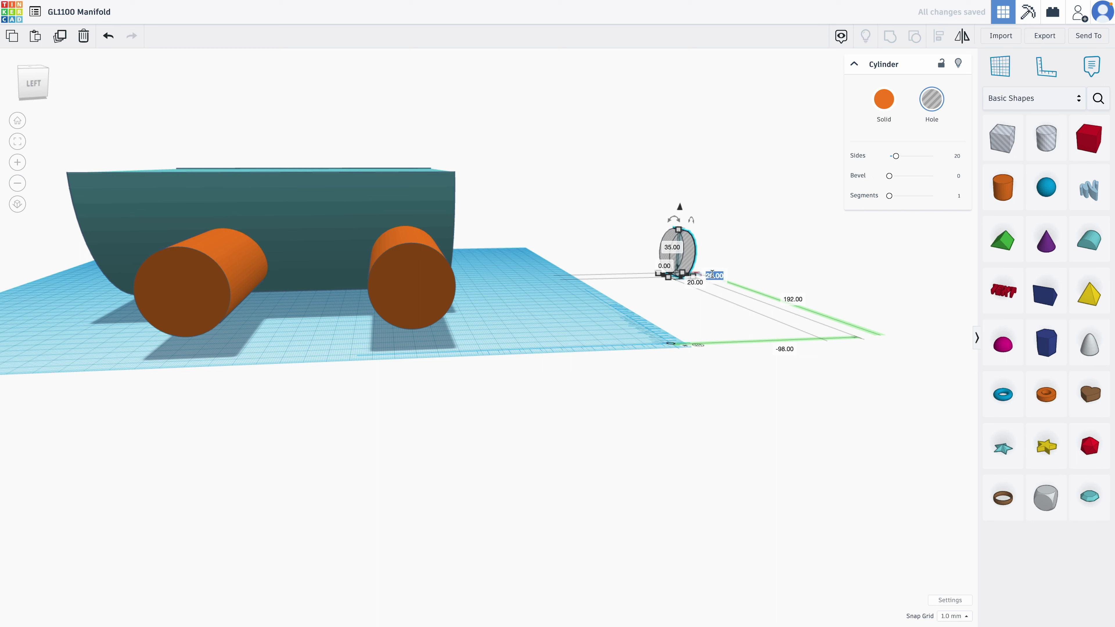
{"action": "type", "text": "35"}
{"action": "key", "text": "Return"}
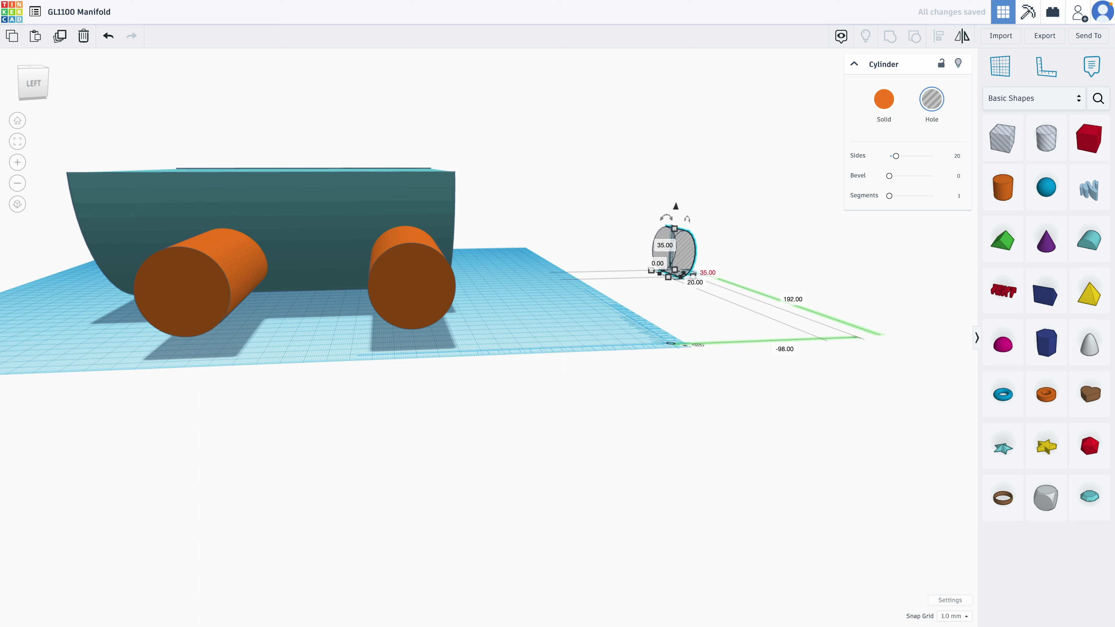
{"action": "left_click", "coordinate": [709, 272]}
{"action": "type", "text": "180"}
{"action": "key", "text": "Return"}
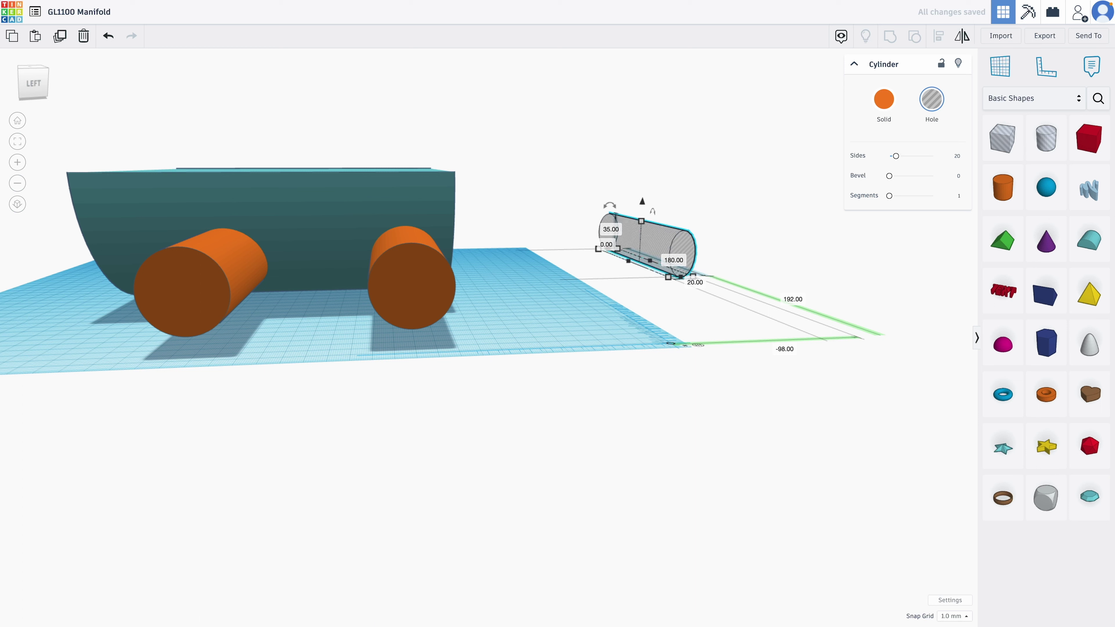
{"action": "left_click", "coordinate": [694, 282]}
{"action": "type", "text": "35"}
{"action": "key", "text": "Return"}
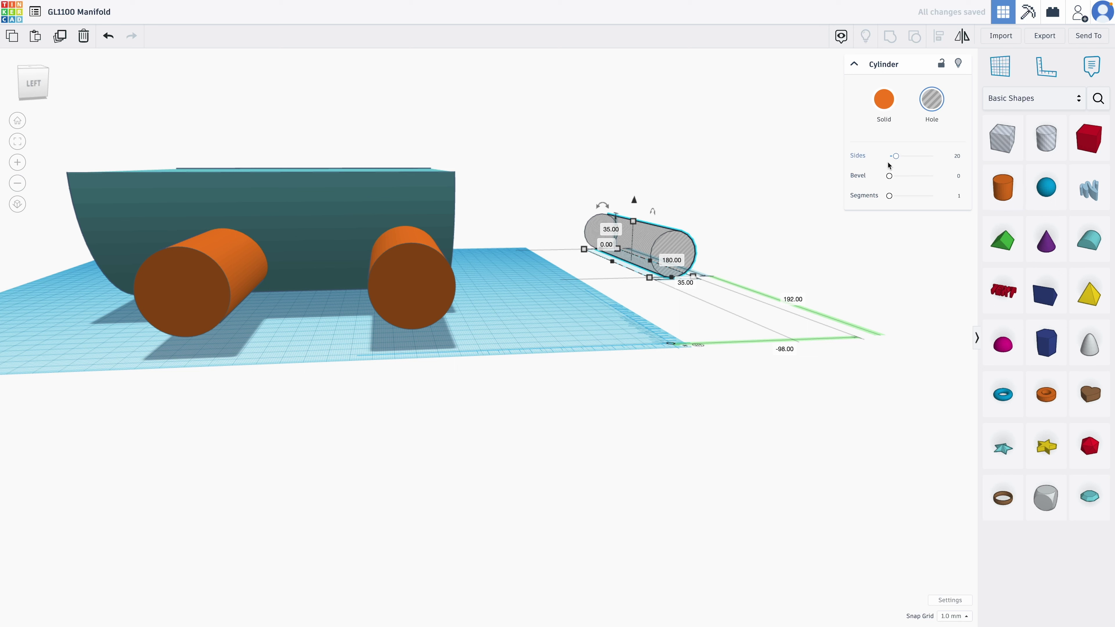
{"action": "left_click_drag", "start_coordinate": [895, 156], "coordinate": [970, 160]}
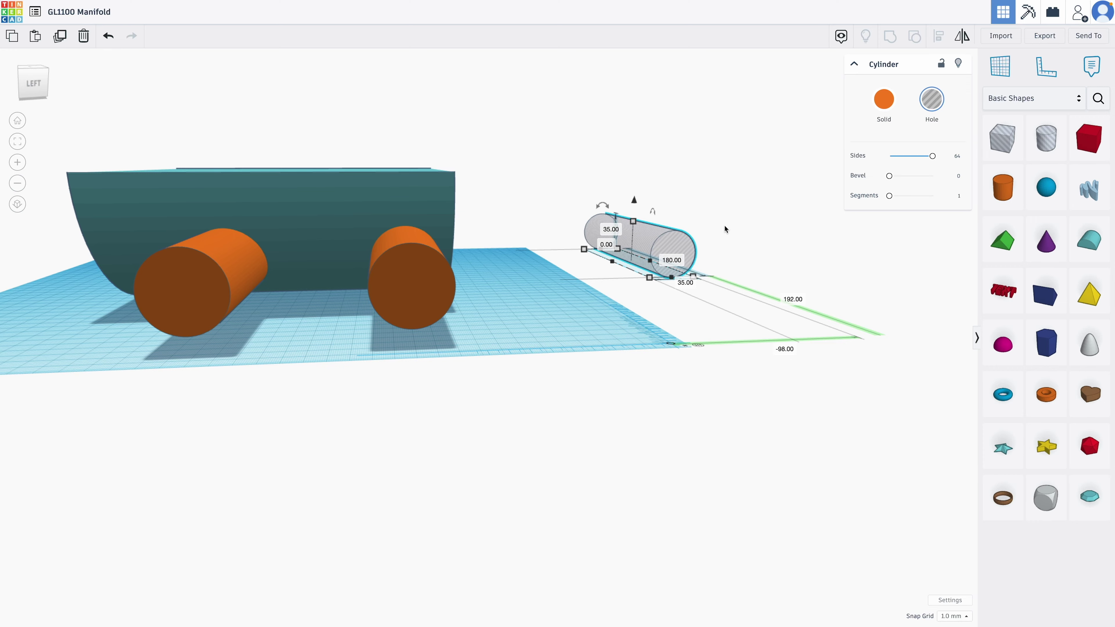
- Compare the front orange runner's dimensions and position with the hole cylinder
{"action": "right_click_drag", "start_coordinate": [724, 228], "coordinate": [502, 252]}
{"action": "scroll", "coordinate": [499, 253], "scroll_direction": "up", "scroll_amount": 3}
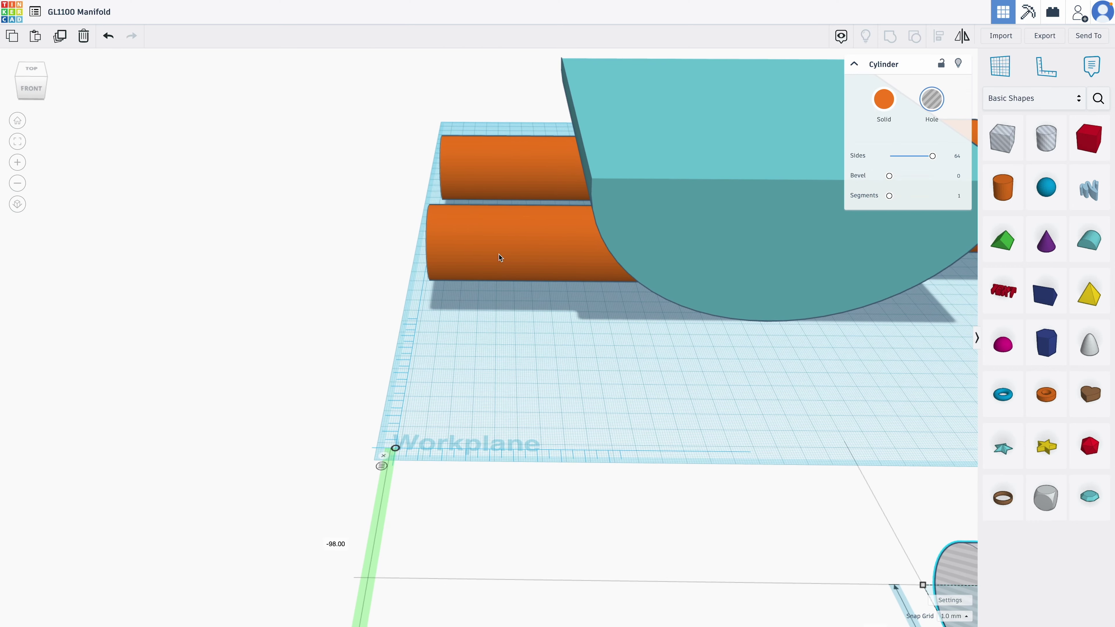
{"action": "left_click", "coordinate": [474, 253]}
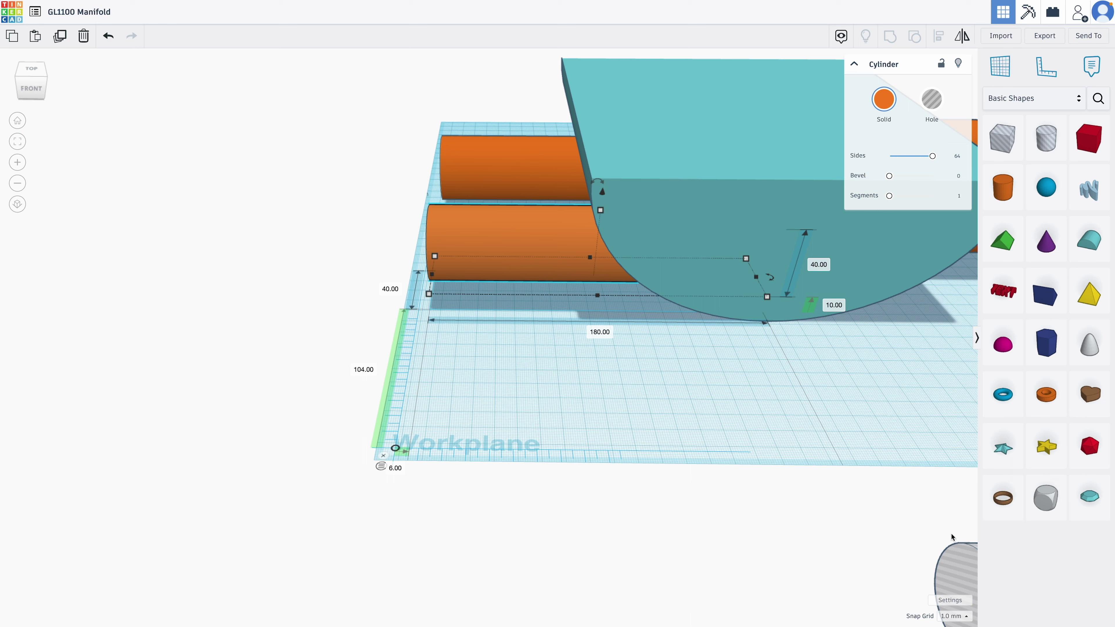
{"action": "left_click", "coordinate": [960, 554]}
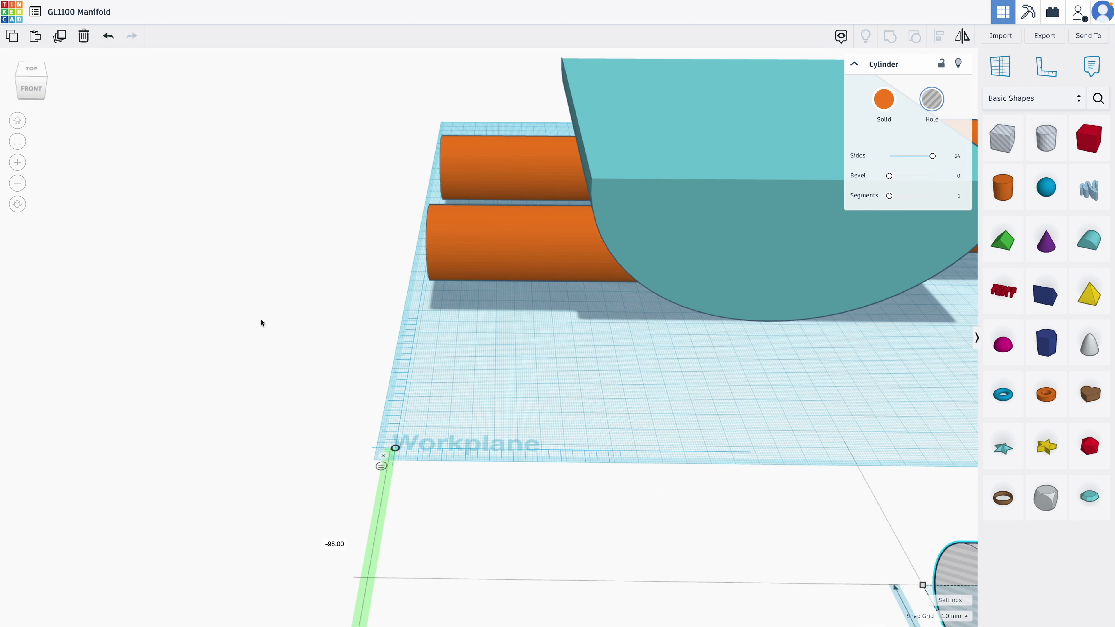
{"action": "scroll", "coordinate": [261, 323], "scroll_direction": "down", "scroll_amount": 5}
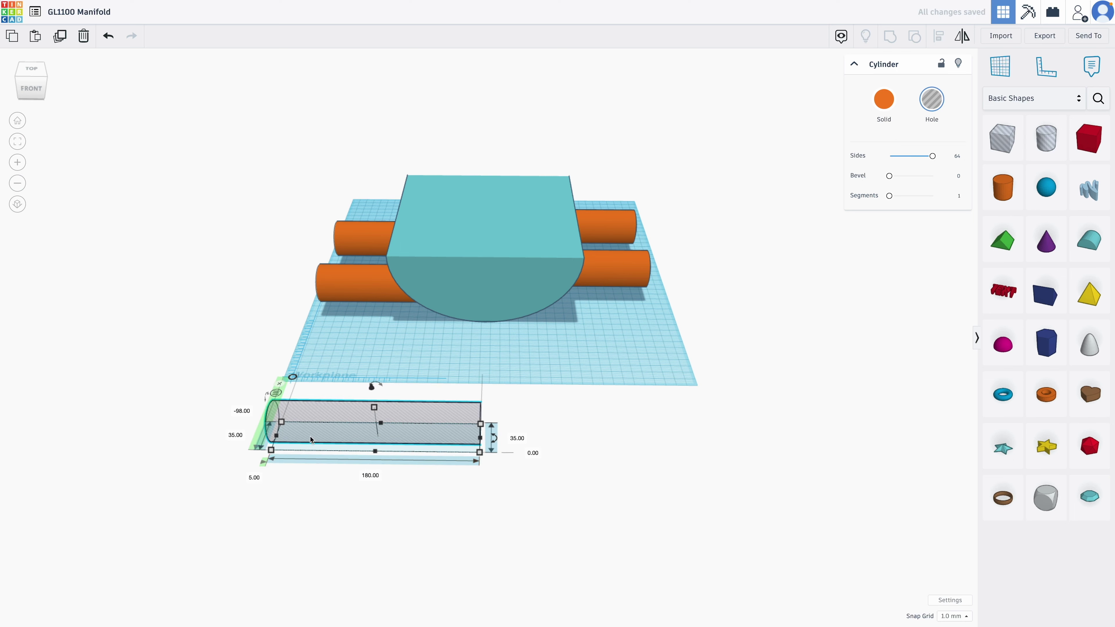
{"action": "left_click", "coordinate": [241, 412]}
{"action": "key", "text": "Return"}
{"action": "left_click", "coordinate": [337, 282]}
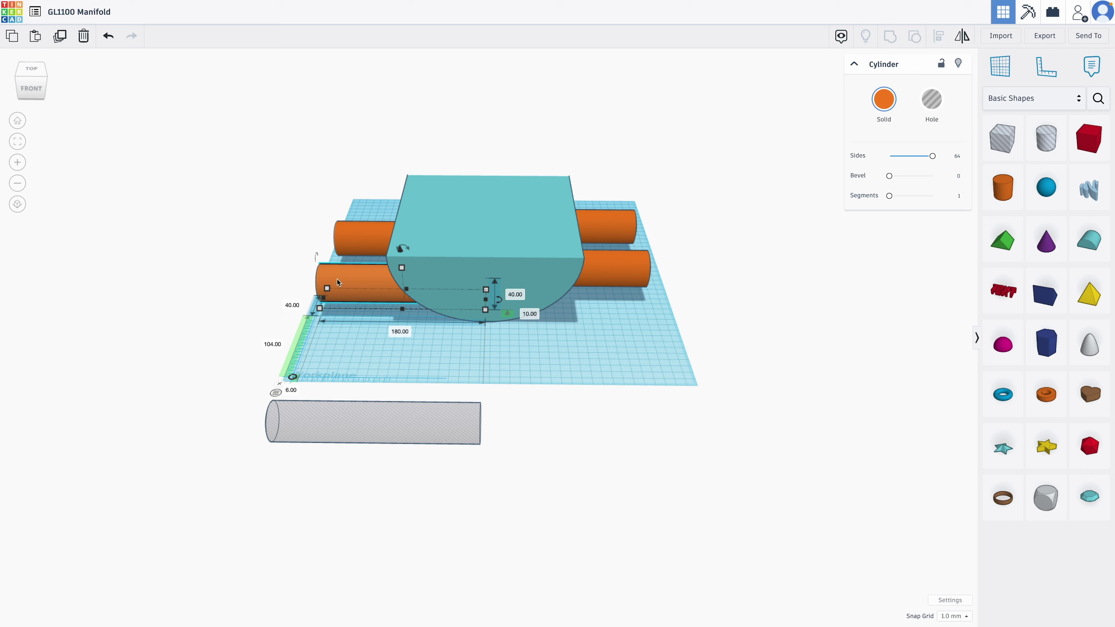
{"action": "left_click", "coordinate": [336, 422]}
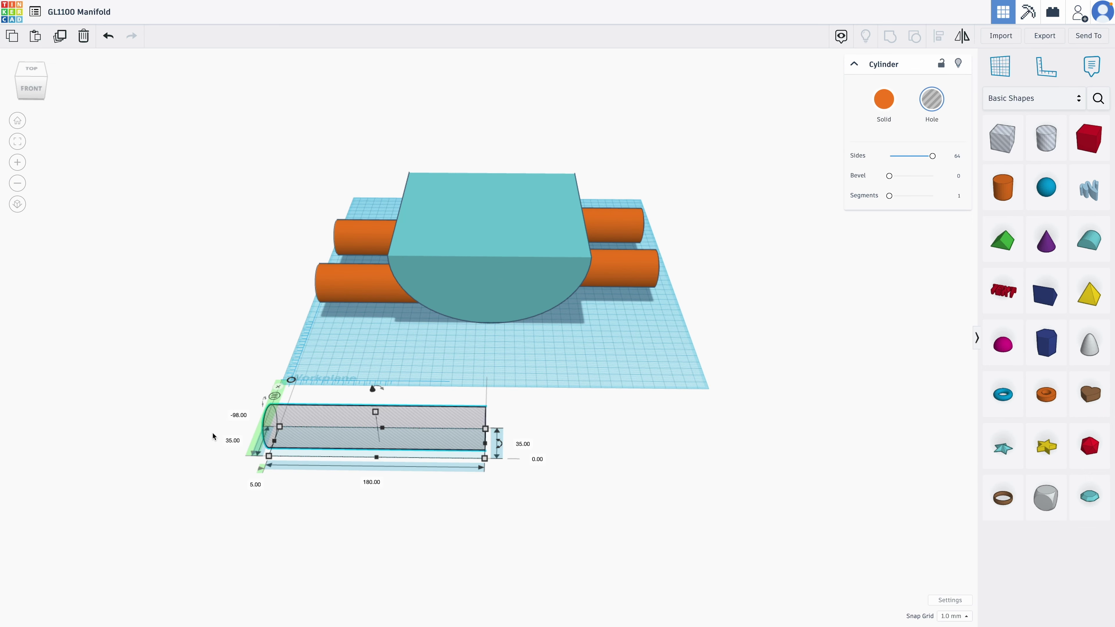
- Move the hole cylinder from -98 to 106.5 mm and raise it 12.5 mm
{"action": "left_click", "coordinate": [238, 415]}
{"action": "type", "text": "106.5"}
{"action": "key", "text": "Return"}
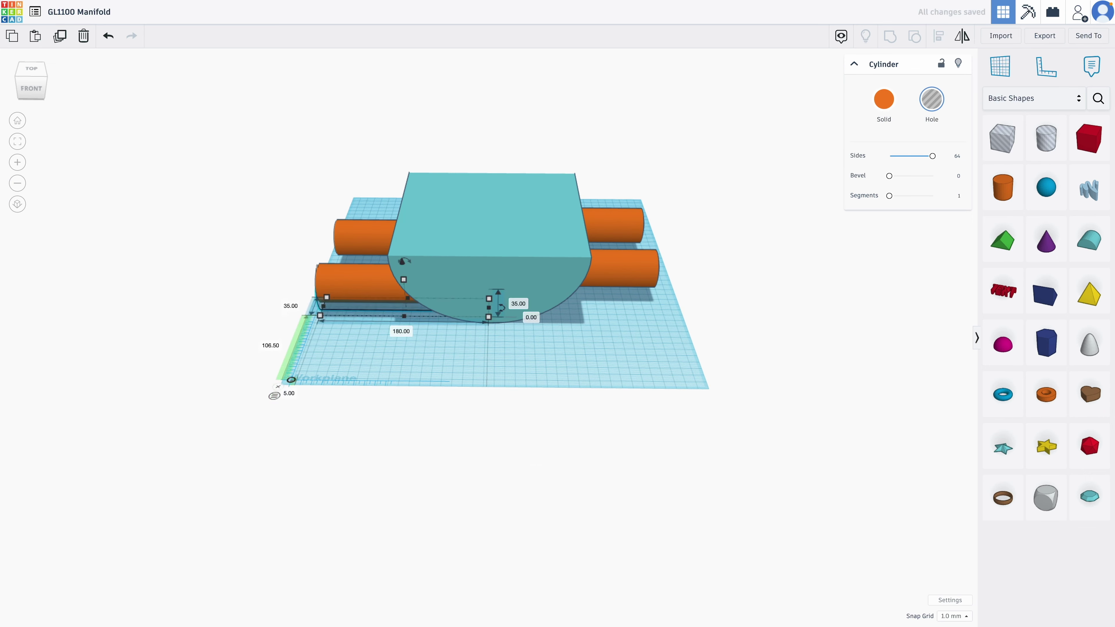
{"action": "right_click_drag", "start_coordinate": [502, 307], "coordinate": [443, 292]}
{"action": "left_click", "coordinate": [481, 317]}
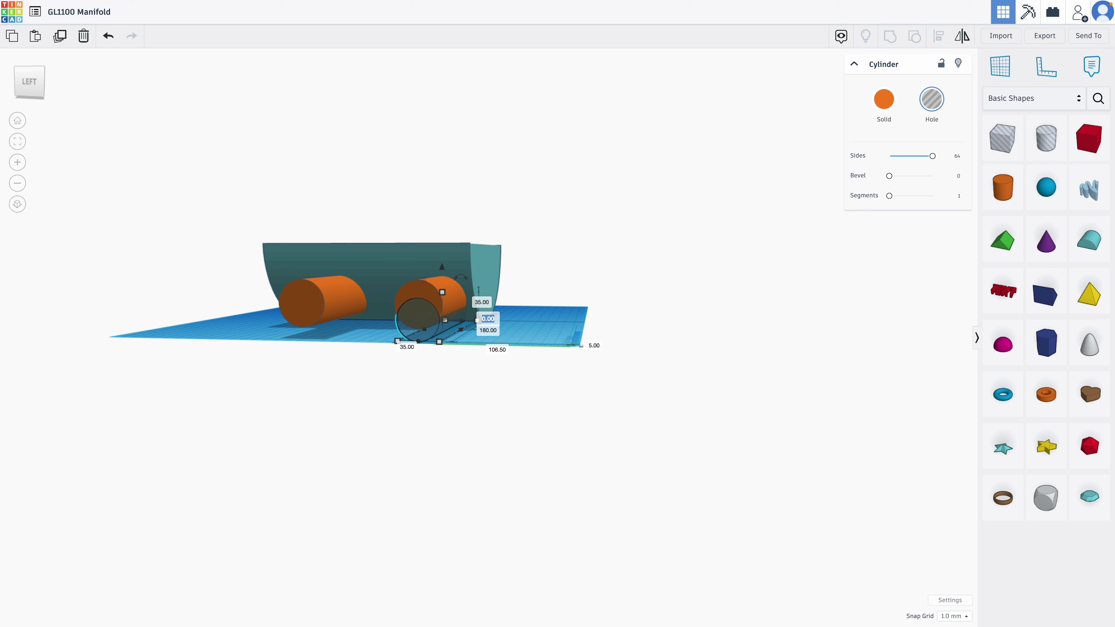
{"action": "type", "text": "12.5"}
{"action": "key", "text": "Return"}
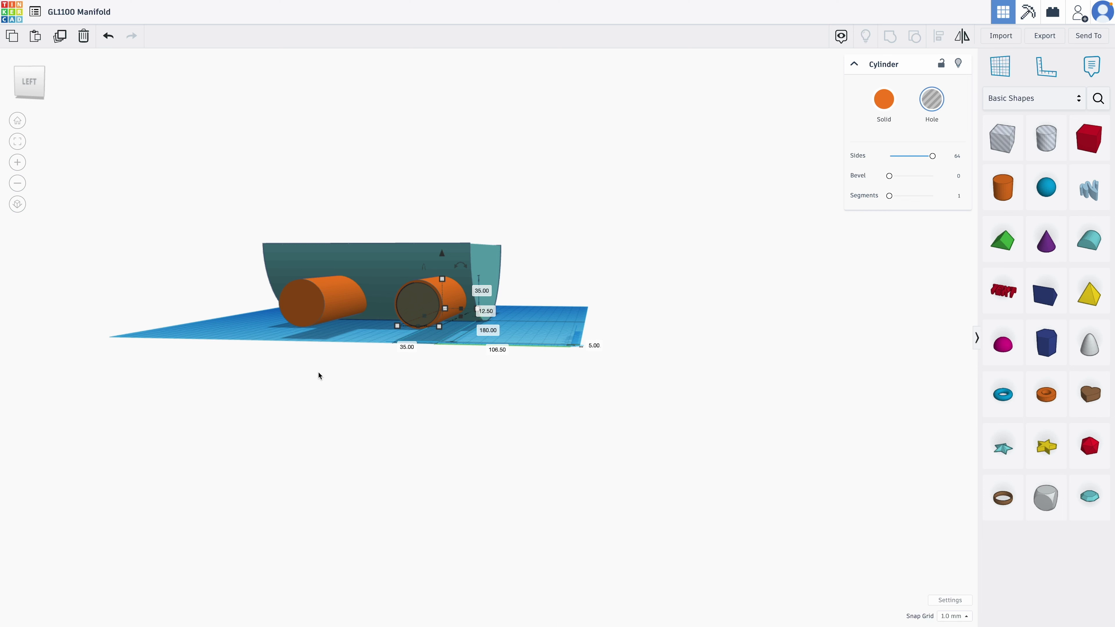
- Copy the hole cylinder and nudge the copy toward the back runner
{"action": "key", "text": "Right"}
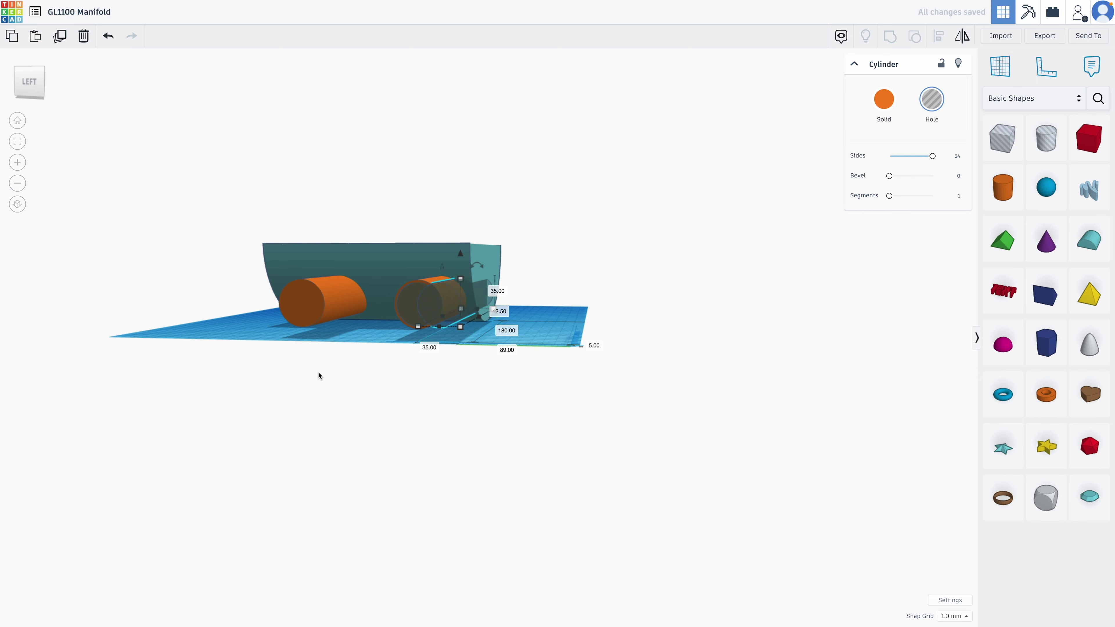
{"action": "key", "text": "shift+Left"}
{"action": "key", "text": "shift+Left"}
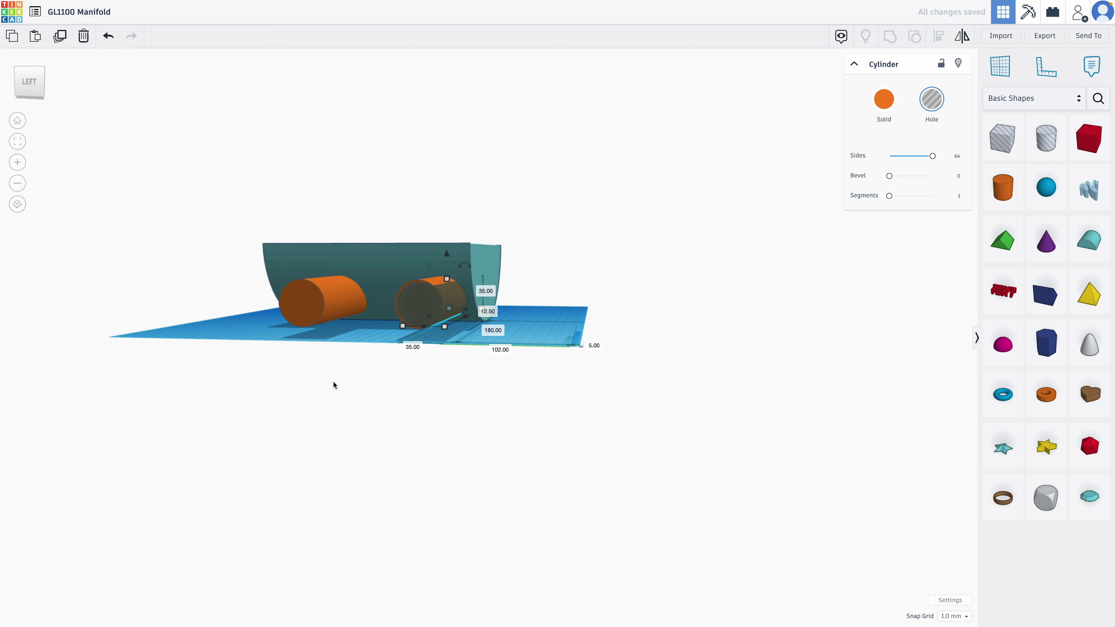
{"action": "key", "text": "Left"}
{"action": "key", "text": "Left"}
{"action": "key", "text": "Left"}
{"action": "key", "text": "Left"}
{"action": "key", "text": "Left"}
{"action": "key", "text": "Left"}
{"action": "key", "text": "Left"}
{"action": "key", "text": "Left"}
{"action": "key", "text": "Left"}
{"action": "key", "text": "Left"}
{"action": "key", "text": "Left"}
{"action": "key", "text": "Left"}
{"action": "key", "text": "Left"}
{"action": "key", "text": "Left"}
{"action": "key", "text": "Left"}
{"action": "key", "text": "Left"}
{"action": "key", "text": "Left"}
{"action": "key", "text": "Left"}
{"action": "key", "text": "Left"}
{"action": "key", "text": "Left"}
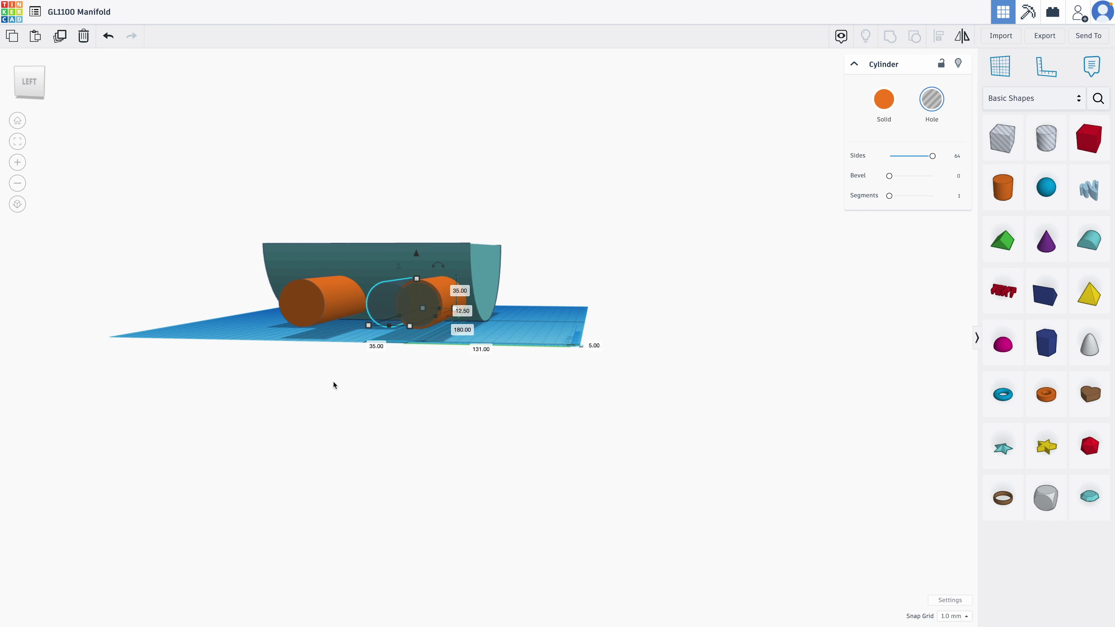
{"action": "key", "text": "Left"}
{"action": "key", "text": "Left"}
{"action": "key", "text": "Left"}
{"action": "key", "text": "Left"}
{"action": "key", "text": "Left"}
{"action": "key", "text": "Left"}
{"action": "key", "text": "Left"}
{"action": "key", "text": "Left"}
{"action": "key", "text": "Left"}
{"action": "key", "text": "Left"}
{"action": "key", "text": "Left"}
{"action": "key", "text": "Left"}
{"action": "key", "text": "Left"}
{"action": "key", "text": "Left"}
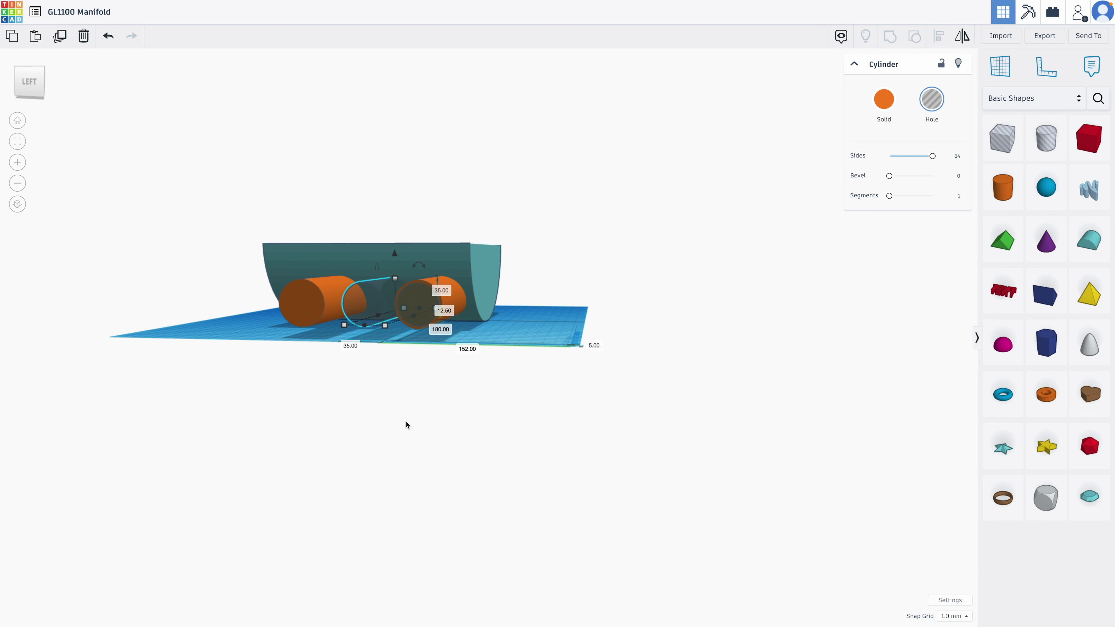
{"action": "left_click", "coordinate": [517, 401]}
{"action": "right_click_drag", "start_coordinate": [487, 415], "coordinate": [320, 491]}
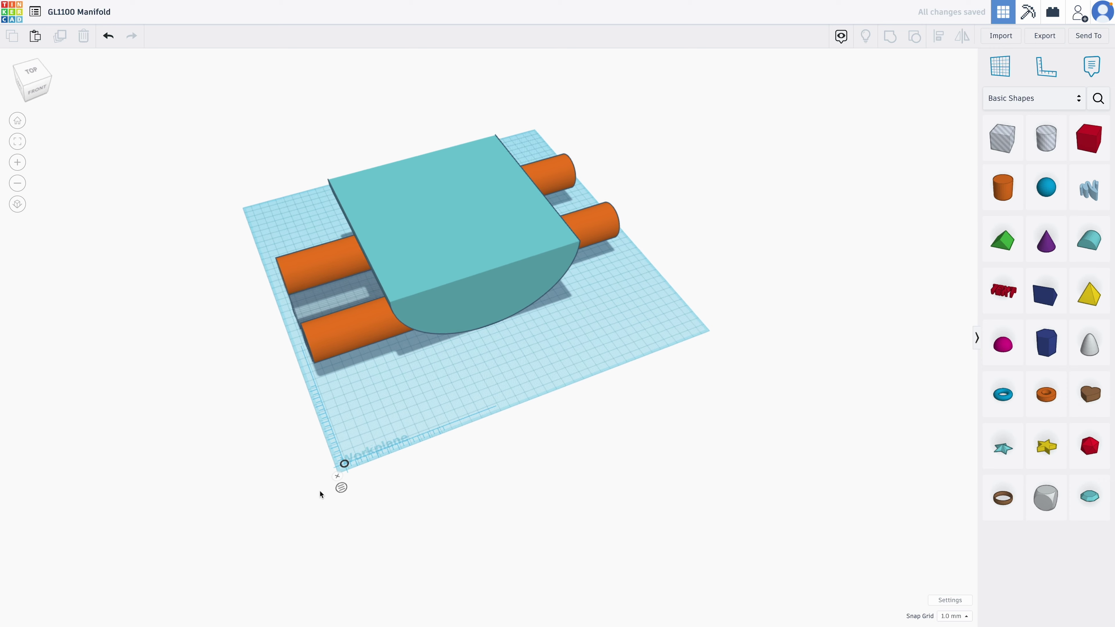
- Read the back runner's position and move the copied hole from 152 to 206.5 mm
{"action": "left_click", "coordinate": [301, 268]}
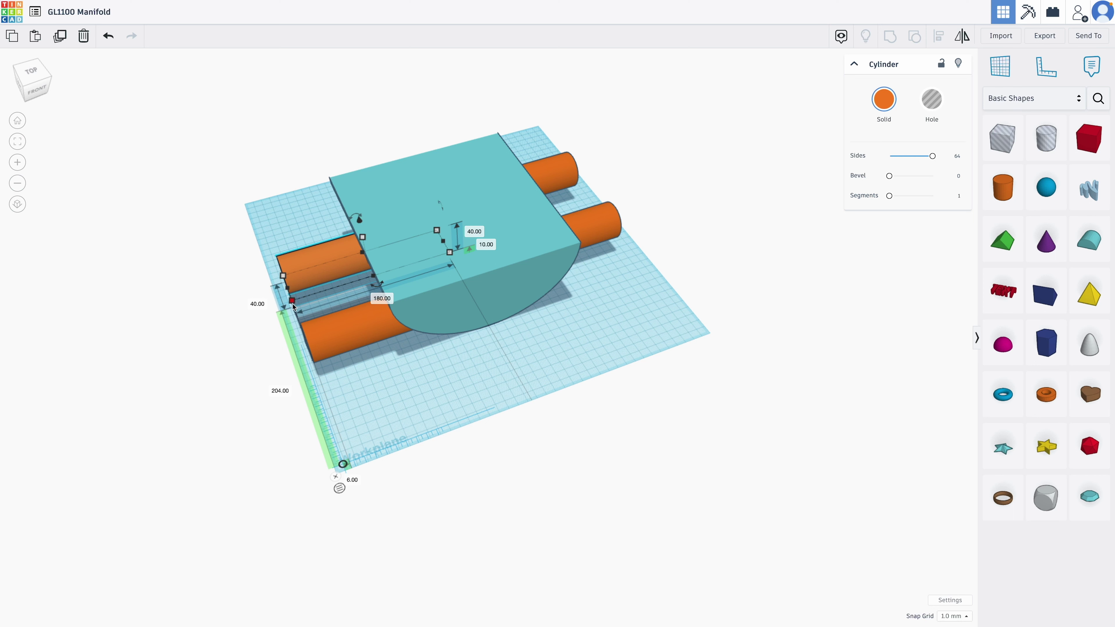
{"action": "right_click_drag", "start_coordinate": [435, 393], "coordinate": [399, 383]}
{"action": "left_click", "coordinate": [644, 322]}
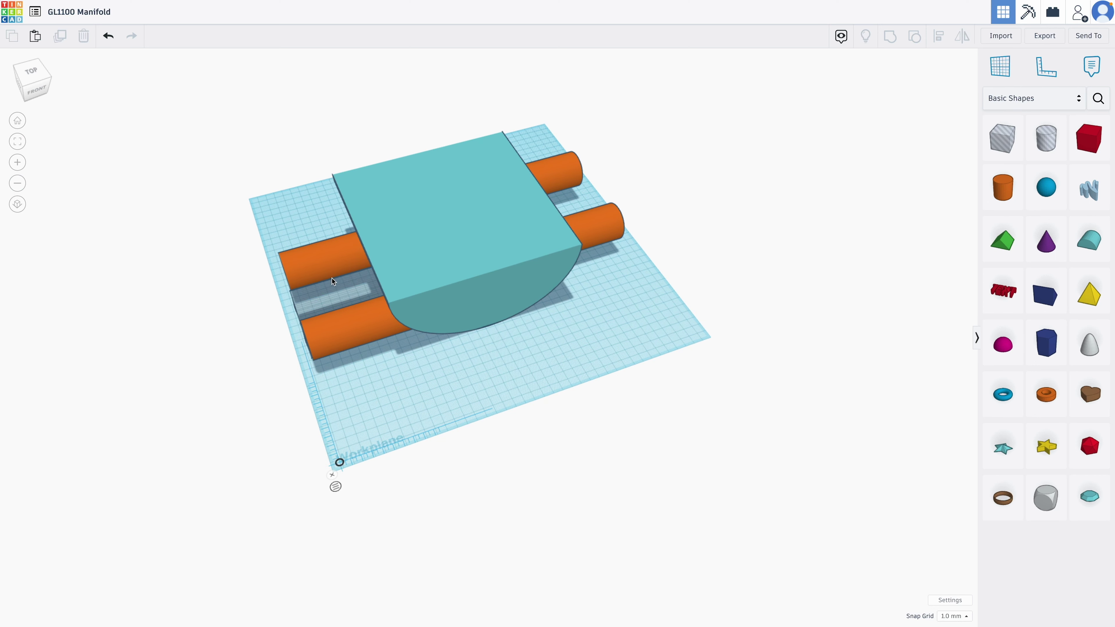
{"action": "left_click", "coordinate": [334, 291]}
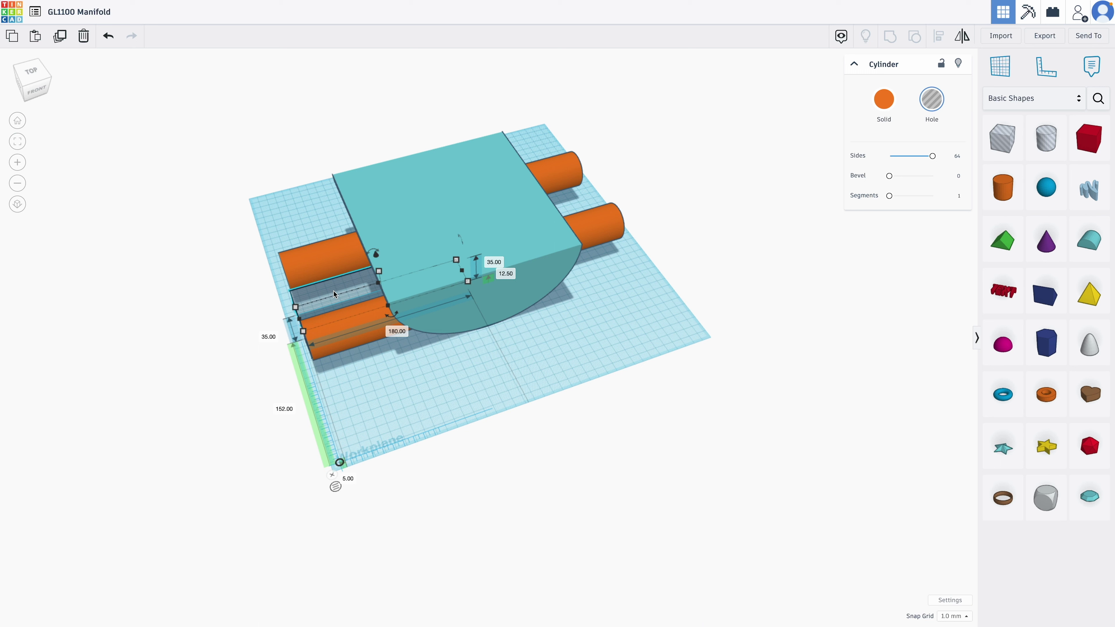
{"action": "left_click", "coordinate": [285, 409]}
{"action": "type", "text": "206.5"}
{"action": "key", "text": "Return"}
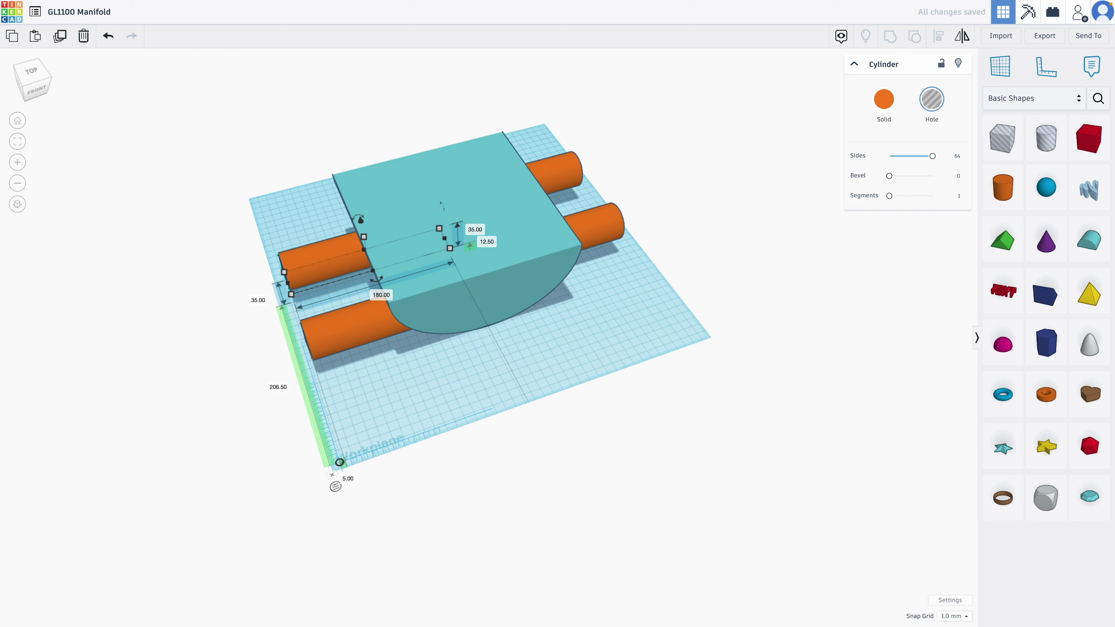
{"action": "right_click_drag", "start_coordinate": [231, 403], "coordinate": [197, 319]}
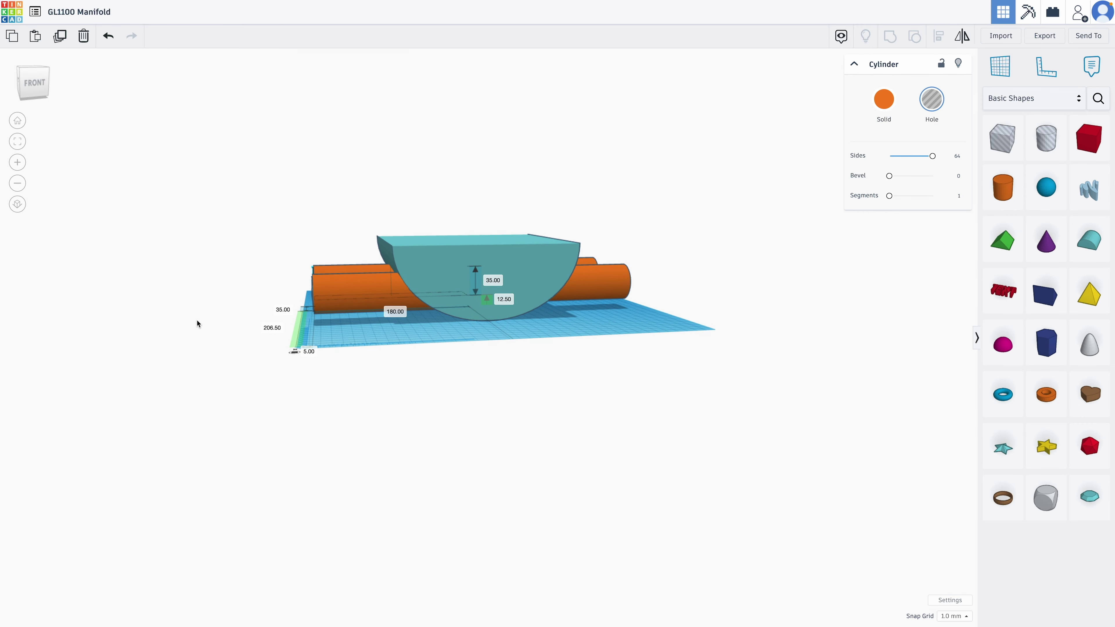
- Change both hole cylinders' offset from 5 to 6 mm, then select them together
{"action": "left_click", "coordinate": [307, 351]}
{"action": "type", "text": "6"}
{"action": "key", "text": "Return"}
{"action": "mouse_move", "coordinate": [334, 353]}
{"action": "right_mouse_down"}
{"action": "mouse_move", "coordinate": [276, 378]}
{"action": "mouse_move", "coordinate": [350, 393]}
{"action": "mouse_move", "coordinate": [329, 364]}
{"action": "right_mouse_up"}
{"action": "left_click", "coordinate": [328, 363]}
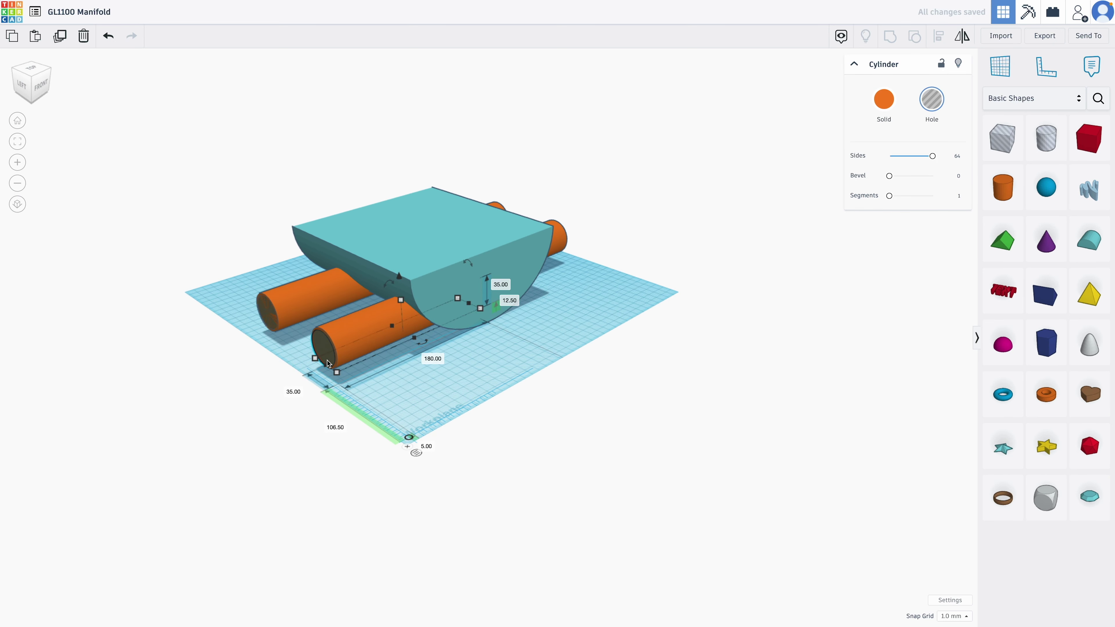
{"action": "left_click", "coordinate": [427, 446]}
{"action": "type", "text": "6"}
{"action": "key", "text": "Return"}
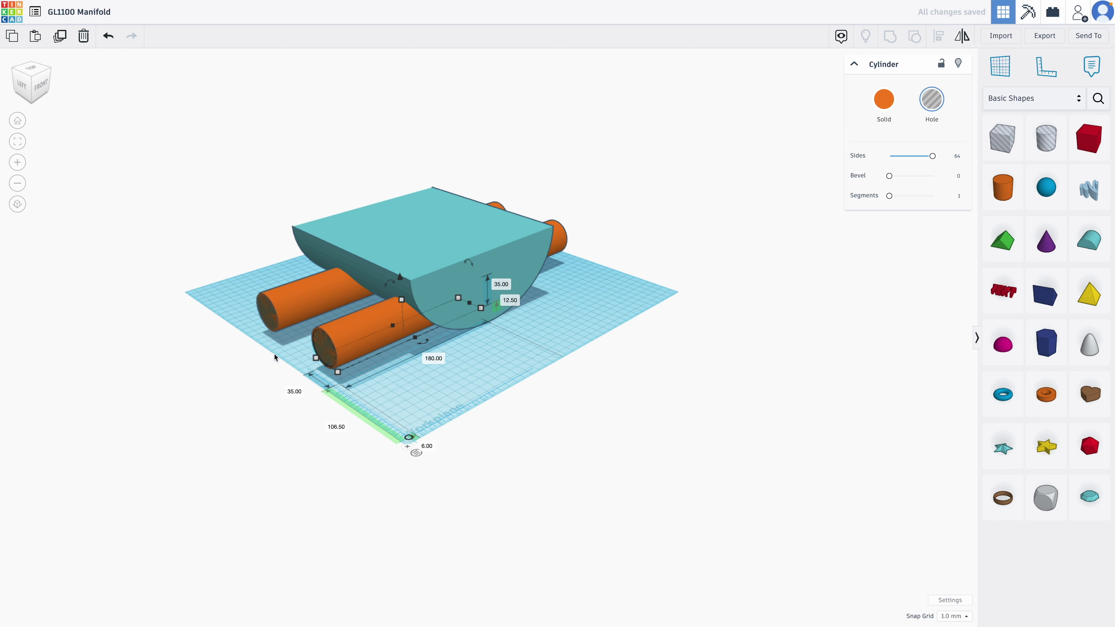
{"action": "right_click_drag", "start_coordinate": [274, 354], "coordinate": [338, 386]}
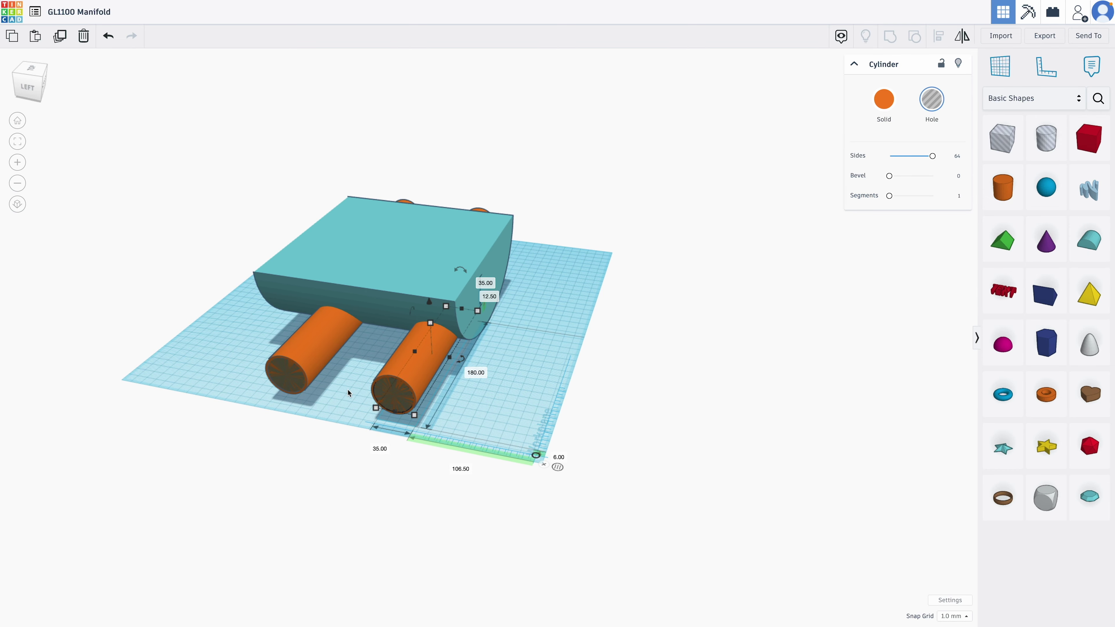
{"action": "left_click", "coordinate": [298, 388], "text": "shift"}
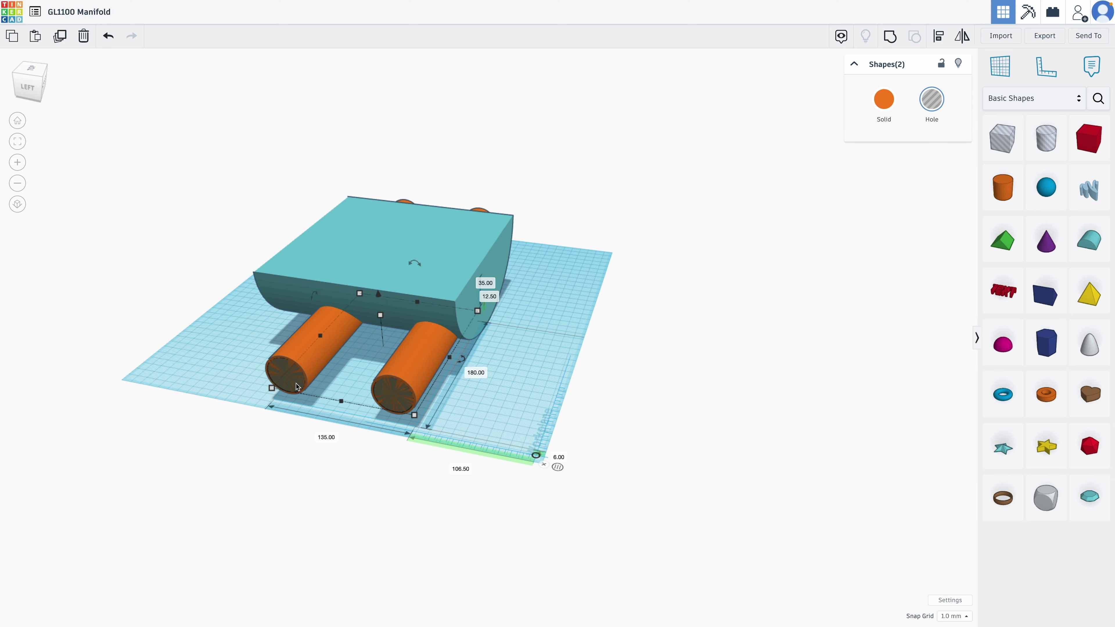
- Select both hole cylinders and nudge them toward the front
{"action": "left_click", "coordinate": [674, 382]}
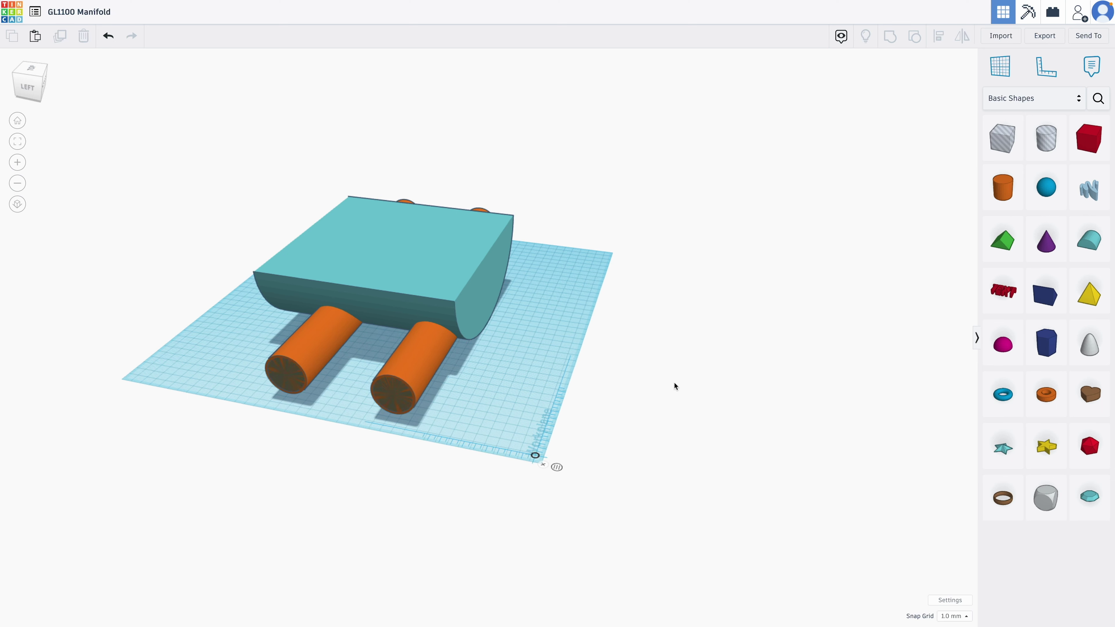
{"action": "right_click_drag", "start_coordinate": [675, 383], "coordinate": [102, 326]}
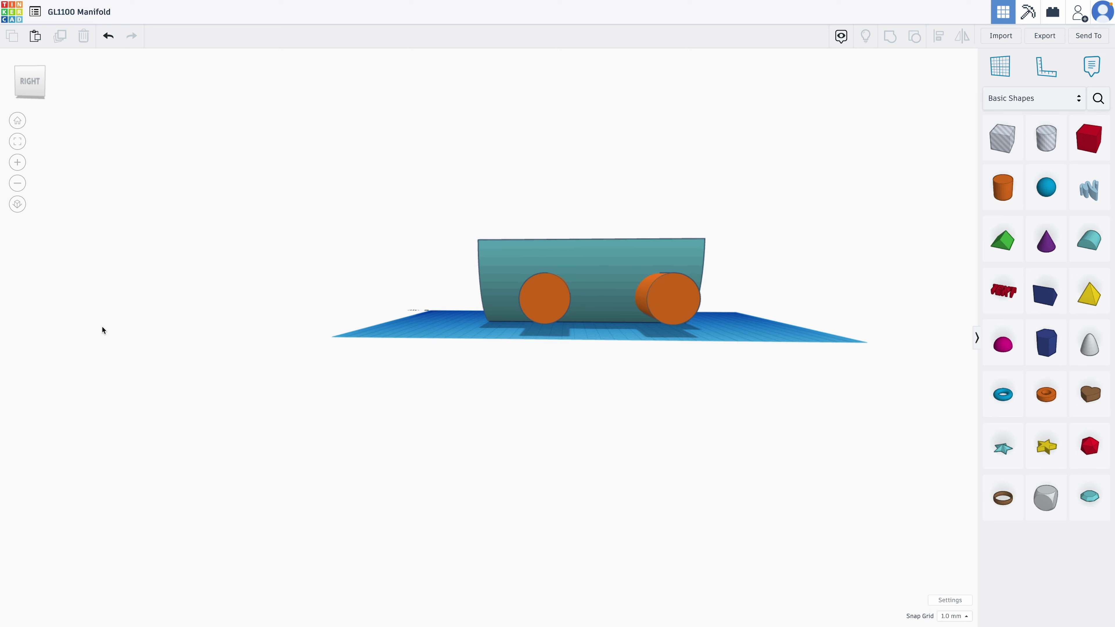
{"action": "right_click_drag", "start_coordinate": [540, 364], "coordinate": [535, 394]}
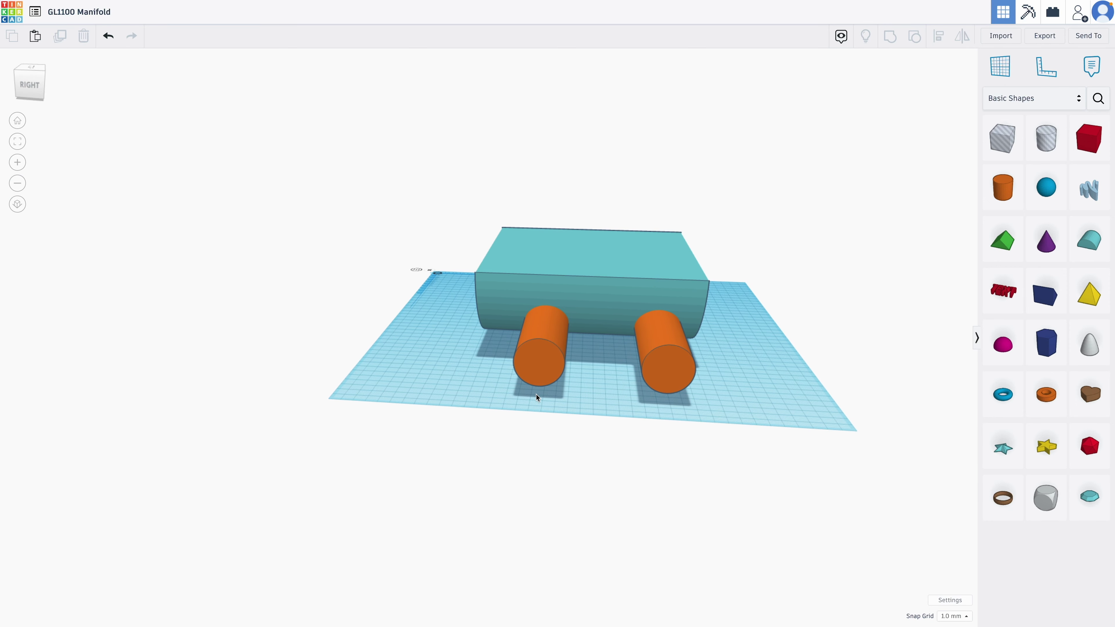
{"action": "left_click", "coordinate": [536, 394]}
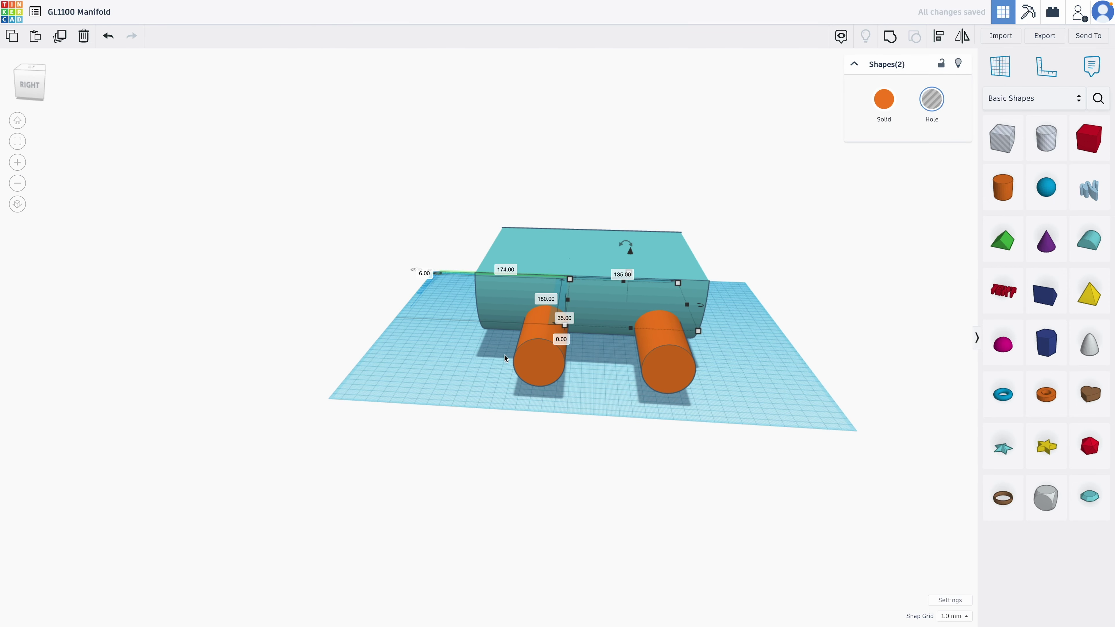
{"action": "key", "text": "Down"}
{"action": "key", "text": "Down"}
{"action": "key", "text": "Down"}
{"action": "key", "text": "Down"}
{"action": "key", "text": "Down"}
{"action": "key", "text": "Down"}
{"action": "key", "text": "Down"}
{"action": "key", "text": "Down"}
{"action": "key", "text": "Down"}
{"action": "key", "text": "Down"}
{"action": "key", "text": "Down"}
{"action": "key", "text": "Down"}
{"action": "key", "text": "Down"}
{"action": "key", "text": "Down"}
{"action": "key", "text": "Down"}
{"action": "key", "text": "Down"}
{"action": "key", "text": "Down"}
{"action": "key", "text": "Down"}
{"action": "key", "text": "Down"}
{"action": "key", "text": "Down"}
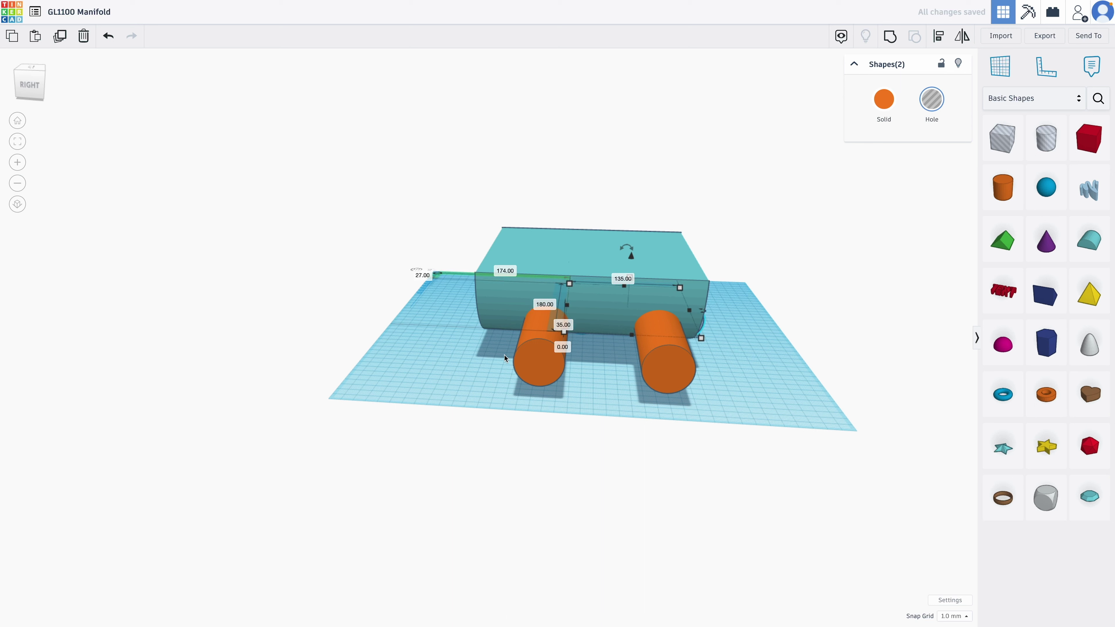
{"action": "key", "text": "Down"}
{"action": "key", "text": "Down"}
{"action": "key", "text": "Down"}
{"action": "key", "text": "Down"}
{"action": "key", "text": "Down"}
{"action": "key", "text": "Down"}
{"action": "key", "text": "Down"}
{"action": "key", "text": "Down"}
{"action": "key", "text": "Down"}
{"action": "key", "text": "Down"}
{"action": "key", "text": "Down"}
{"action": "key", "text": "Down"}
{"action": "key", "text": "Down"}
{"action": "key", "text": "Down"}
{"action": "key", "text": "Down"}
{"action": "key", "text": "Down"}
{"action": "key", "text": "Down"}
{"action": "key", "text": "Down"}
{"action": "key", "text": "Down"}
{"action": "key", "text": "Down"}
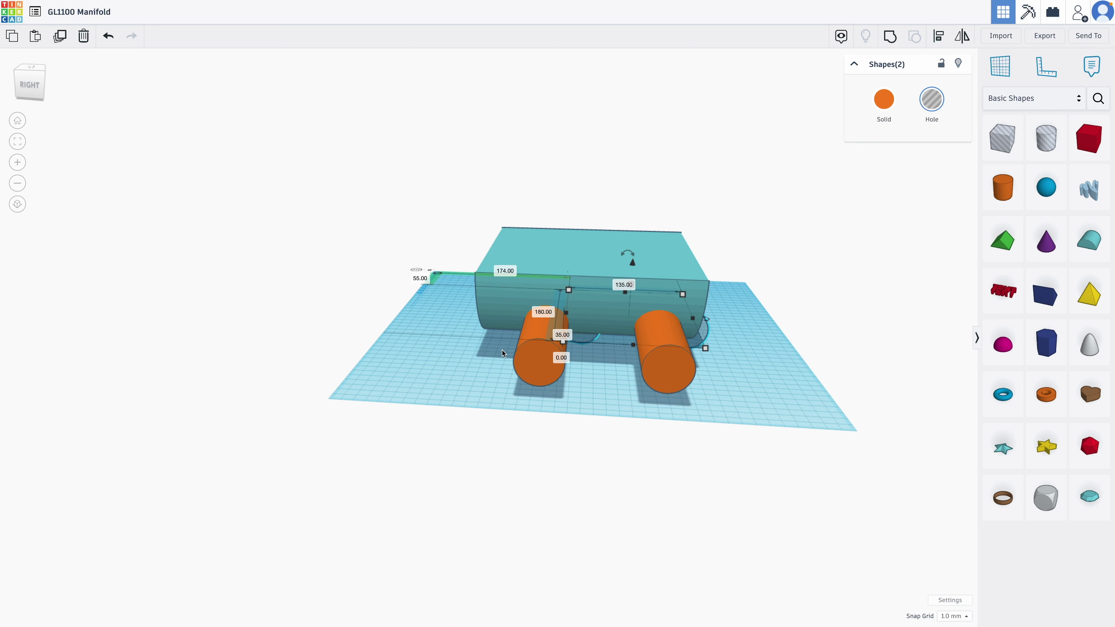
{"action": "key", "text": "Down"}
{"action": "key", "text": "Down"}
{"action": "key", "text": "Down"}
{"action": "key", "text": "Down"}
{"action": "key", "text": "Down"}
{"action": "key", "text": "Down"}
{"action": "key", "text": "Down"}
{"action": "key", "text": "Down"}
{"action": "key", "text": "Down"}
{"action": "key", "text": "Down"}
{"action": "key", "text": "Down"}
{"action": "key", "text": "Down"}
{"action": "key", "text": "Down"}
{"action": "key", "text": "Down"}
{"action": "key", "text": "Down"}
{"action": "key", "text": "Down"}
{"action": "key", "text": "Down"}
{"action": "key", "text": "Down"}
{"action": "key", "text": "Down"}
{"action": "key", "text": "Down"}
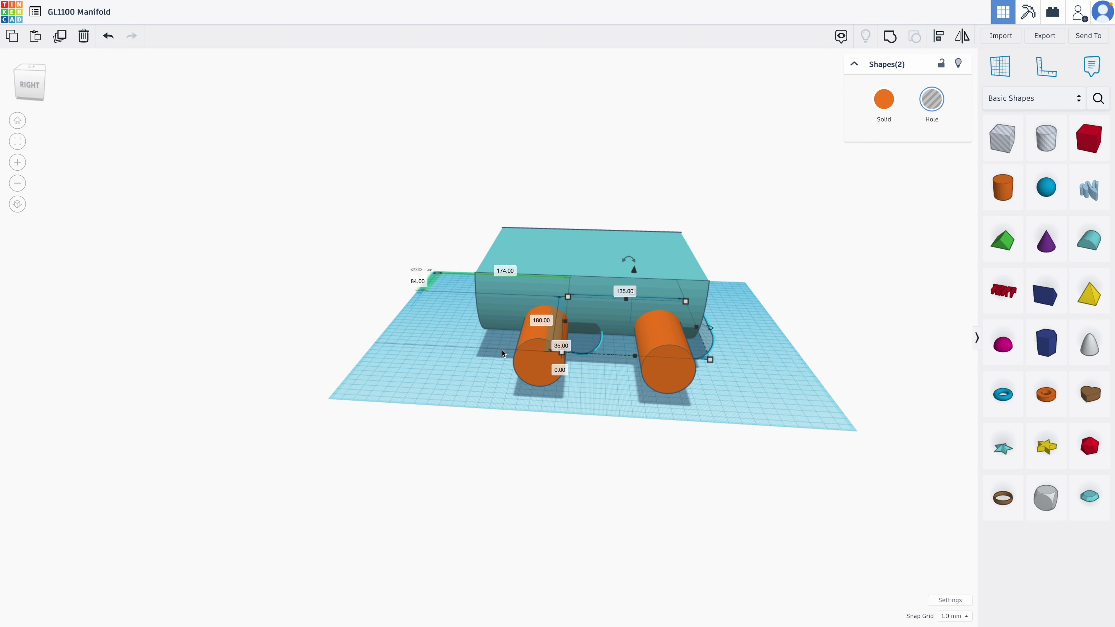
{"action": "key", "text": "Down"}
{"action": "key", "text": "Down"}
{"action": "key", "text": "Down"}
{"action": "key", "text": "Down"}
{"action": "key", "text": "Down"}
{"action": "key", "text": "Down"}
{"action": "key", "text": "Down"}
{"action": "key", "text": "Down"}
{"action": "key", "text": "Down"}
{"action": "key", "text": "Down"}
{"action": "key", "text": "Down"}
{"action": "key", "text": "Down"}
{"action": "key", "text": "Down"}
{"action": "key", "text": "Down"}
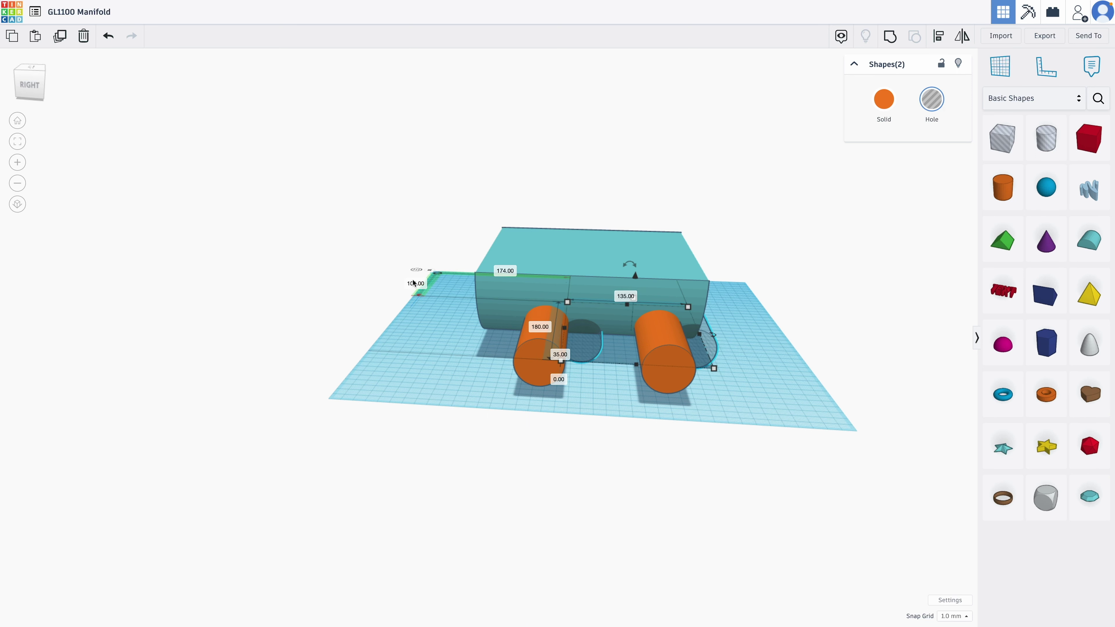
- Set the holes' front offset to 186, elevation to 12.5 and sideways distance to 141.5
{"action": "left_click", "coordinate": [413, 284]}
{"action": "type", "text": "186"}
{"action": "key", "text": "Return"}
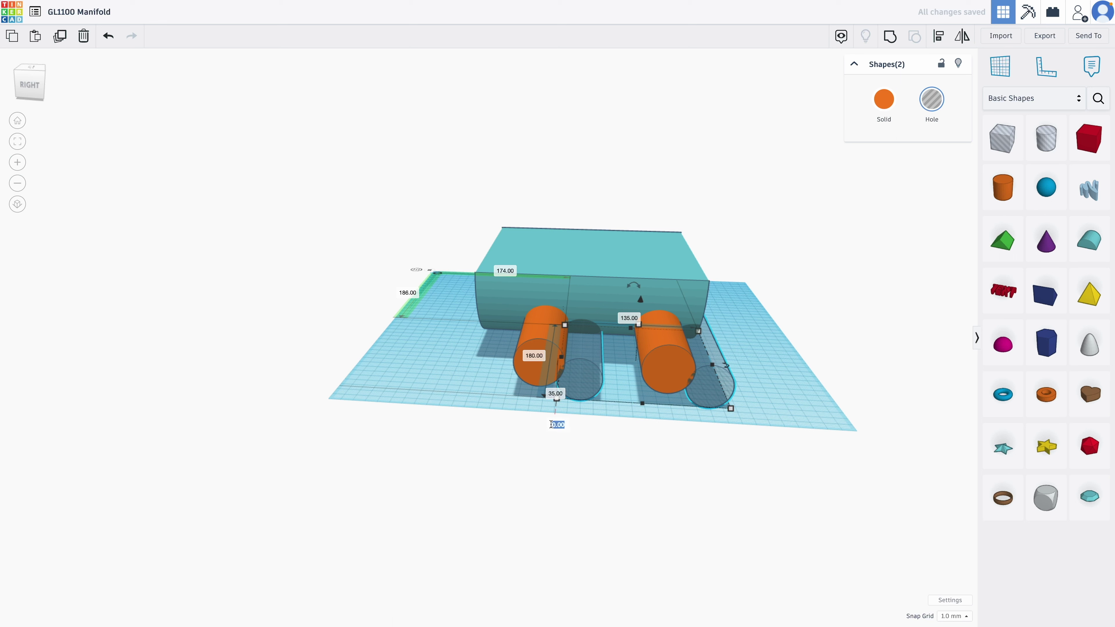
{"action": "type", "text": "12.5"}
{"action": "key", "text": "Return"}
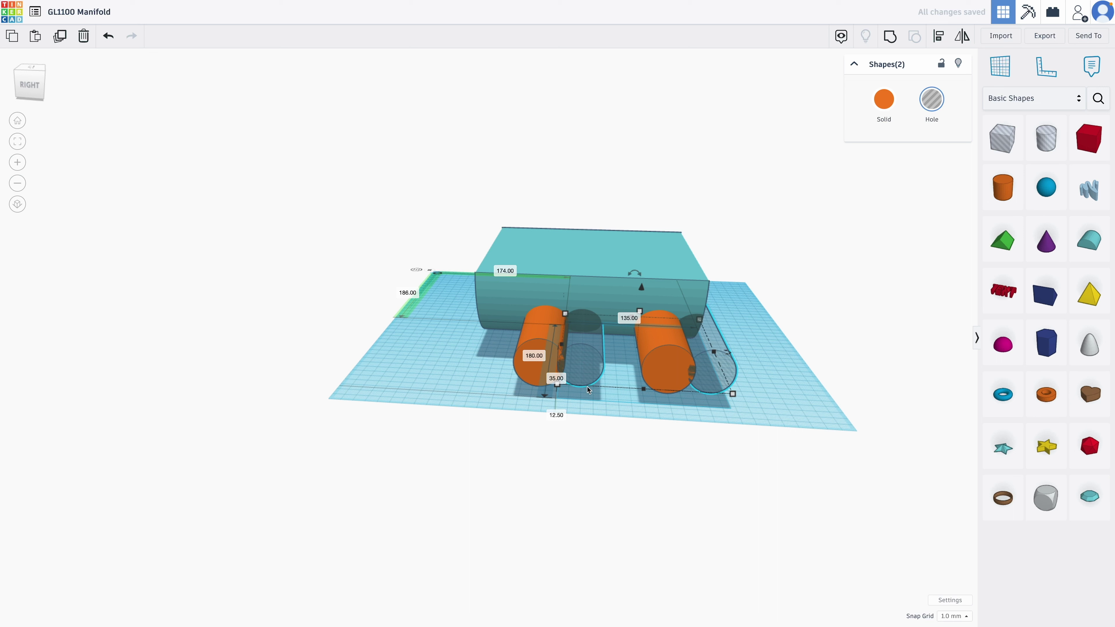
{"action": "key", "text": "Left"}
{"action": "key", "text": "Left"}
{"action": "key", "text": "Left"}
{"action": "key", "text": "Left"}
{"action": "key", "text": "Left"}
{"action": "key", "text": "Left"}
{"action": "key", "text": "Left"}
{"action": "key", "text": "Left"}
{"action": "key", "text": "Left"}
{"action": "key", "text": "Left"}
{"action": "key", "text": "Left"}
{"action": "key", "text": "Left"}
{"action": "key", "text": "Left"}
{"action": "key", "text": "Left"}
{"action": "key", "text": "Left"}
{"action": "key", "text": "Left"}
{"action": "key", "text": "Left"}
{"action": "key", "text": "Left"}
{"action": "key", "text": "Left"}
{"action": "key", "text": "Left"}
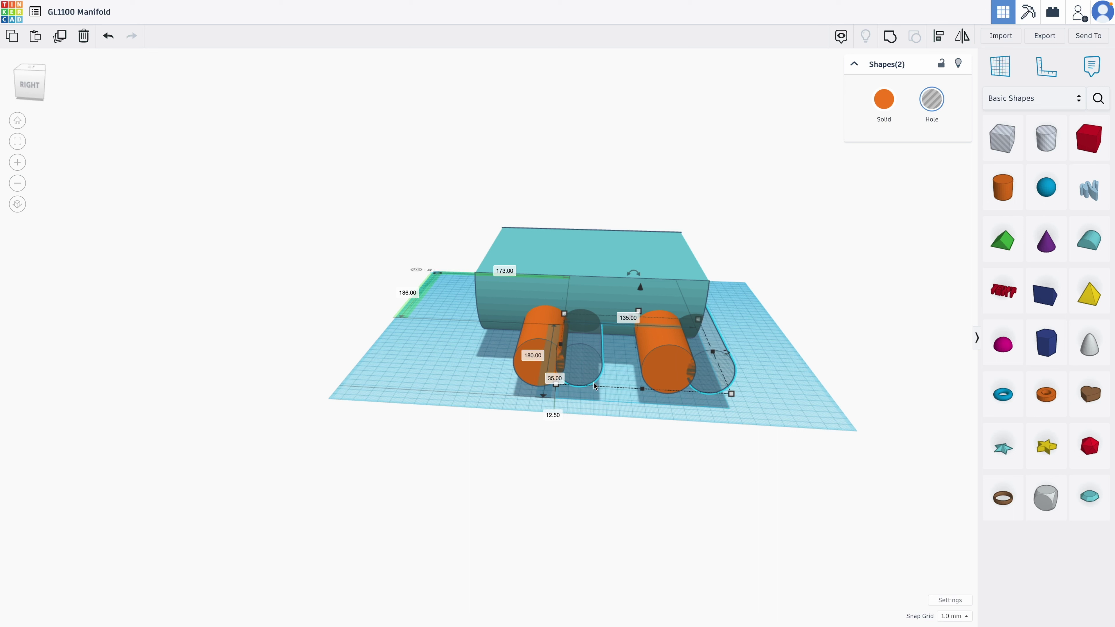
{"action": "key", "text": "Left"}
{"action": "key", "text": "Left"}
{"action": "key", "text": "Left"}
{"action": "key", "text": "Left"}
{"action": "key", "text": "Left"}
{"action": "key", "text": "Left"}
{"action": "key", "text": "Left"}
{"action": "key", "text": "Left"}
{"action": "key", "text": "Left"}
{"action": "key", "text": "Left"}
{"action": "key", "text": "Left"}
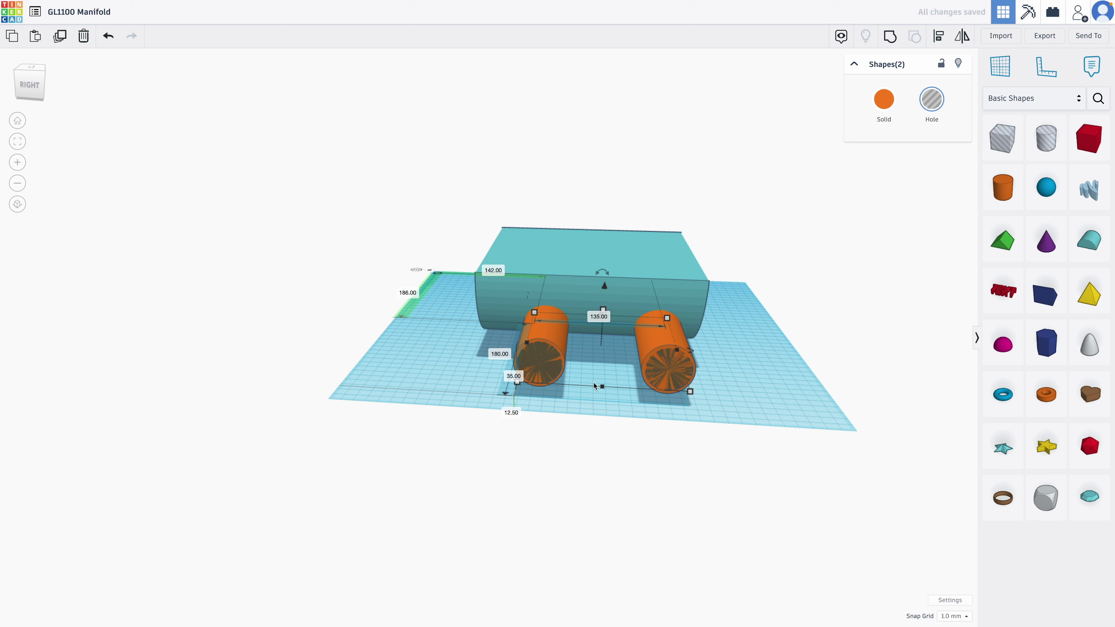
{"action": "left_click", "coordinate": [494, 271]}
{"action": "type", "text": "141"}
{"action": "key", "text": "Return"}
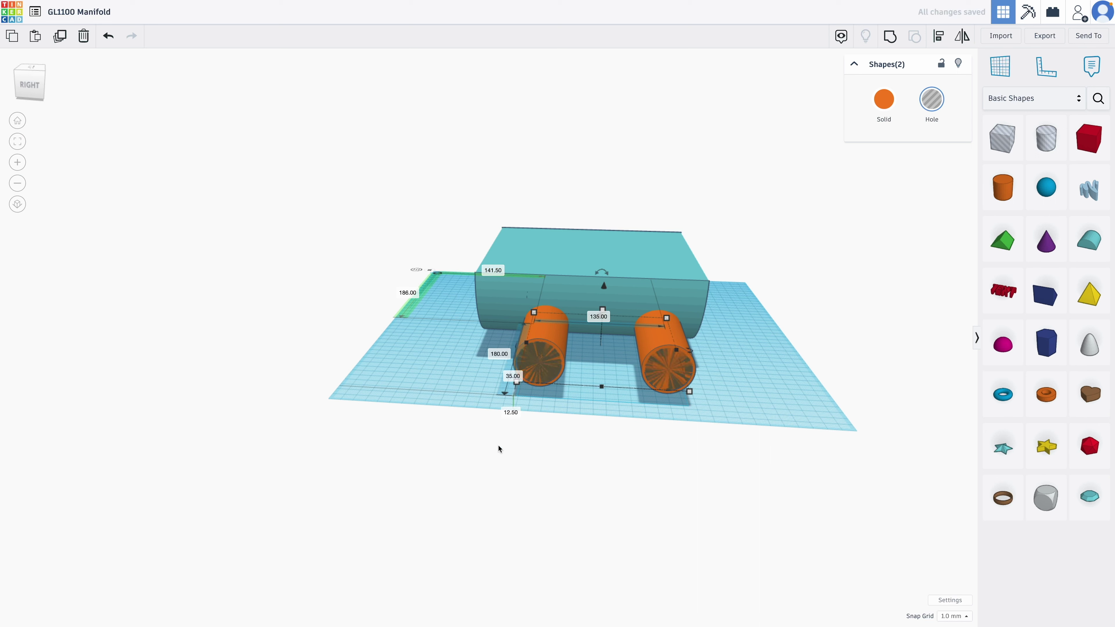
{"action": "left_click", "coordinate": [589, 425]}
{"action": "right_click_drag", "start_coordinate": [589, 493], "coordinate": [428, 395]}
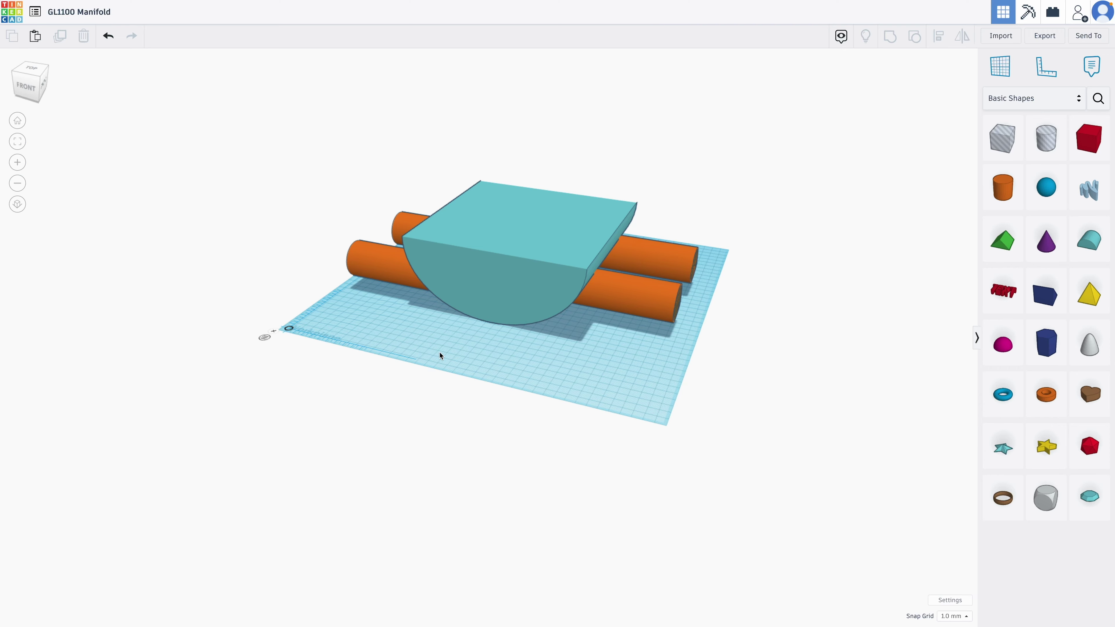
{"action": "right_click_drag", "start_coordinate": [696, 326], "coordinate": [592, 337]}
{"action": "left_click", "coordinate": [592, 336]}
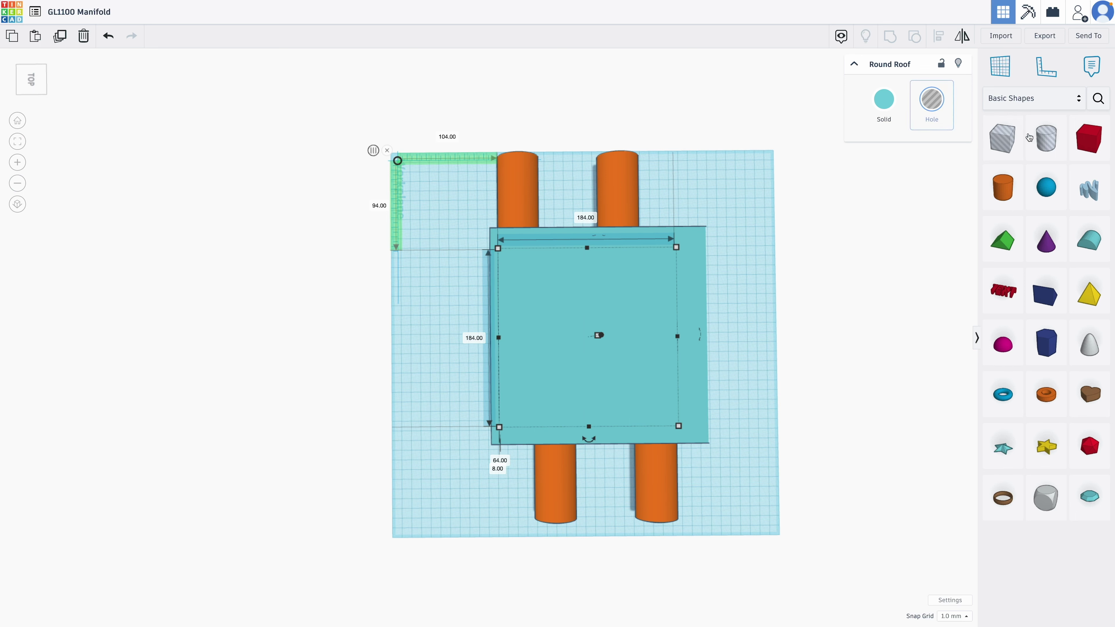
- Place a new cylinder hole and make it 40 × 40 mm with 64 sides
{"action": "left_click_drag", "start_coordinate": [1051, 134], "coordinate": [828, 331]}
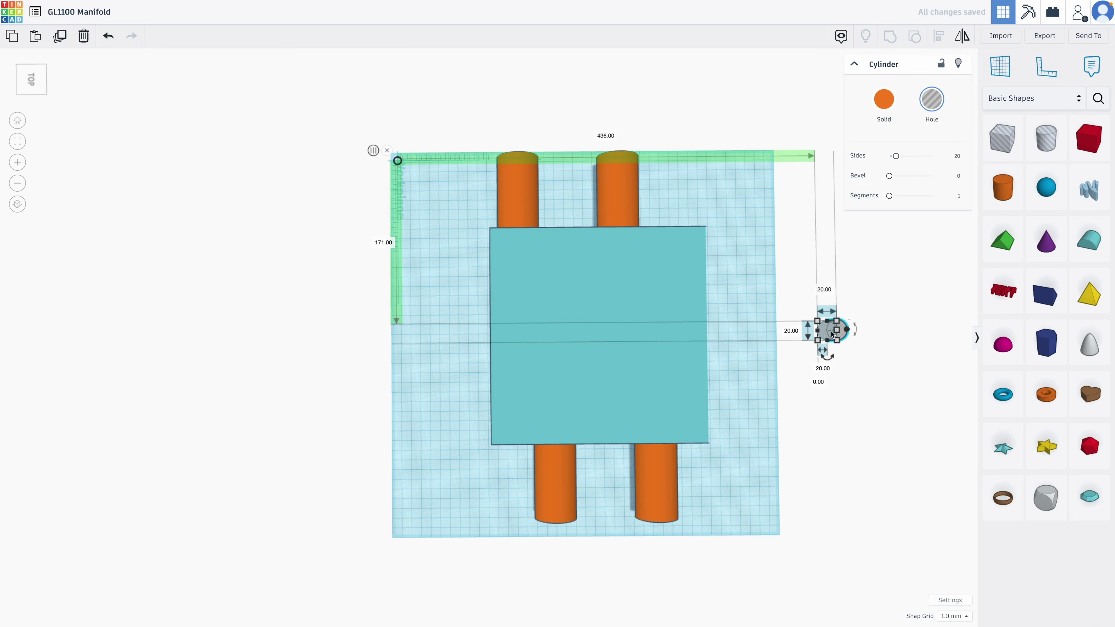
{"action": "left_click", "coordinate": [792, 331]}
{"action": "type", "text": "40"}
{"action": "key", "text": "Return"}
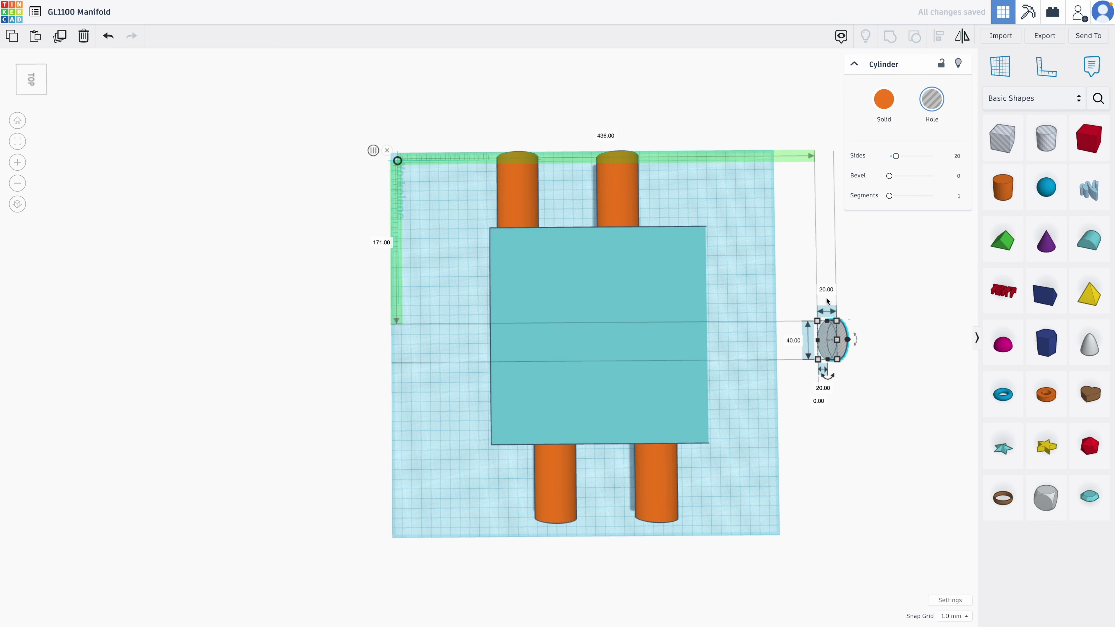
{"action": "type", "text": "40"}
{"action": "key", "text": "Return"}
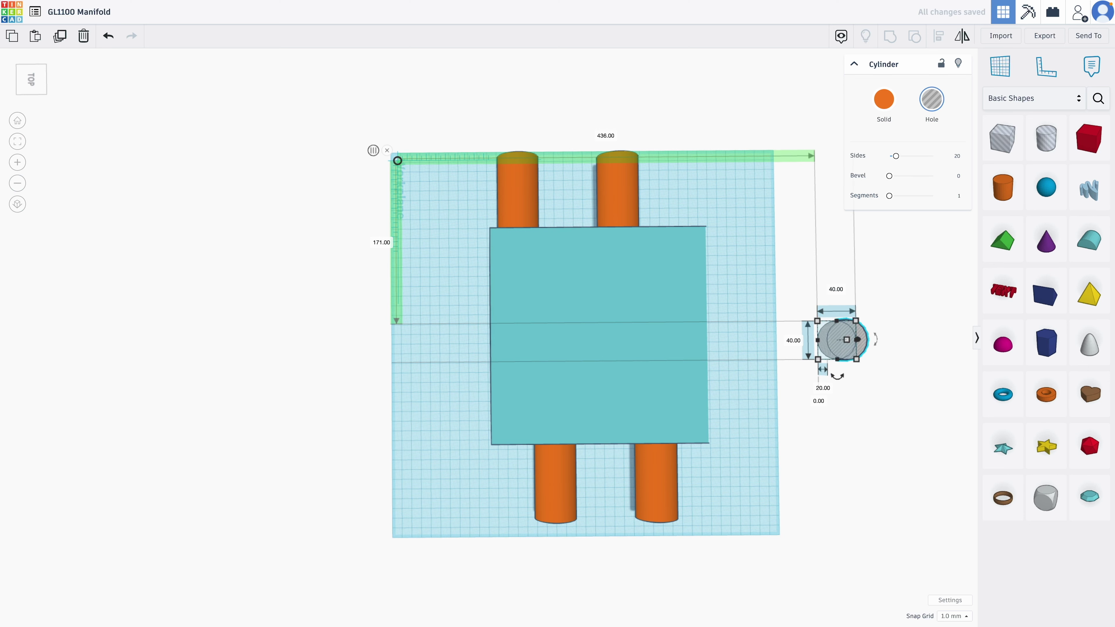
{"action": "left_click_drag", "start_coordinate": [896, 156], "coordinate": [933, 156]}
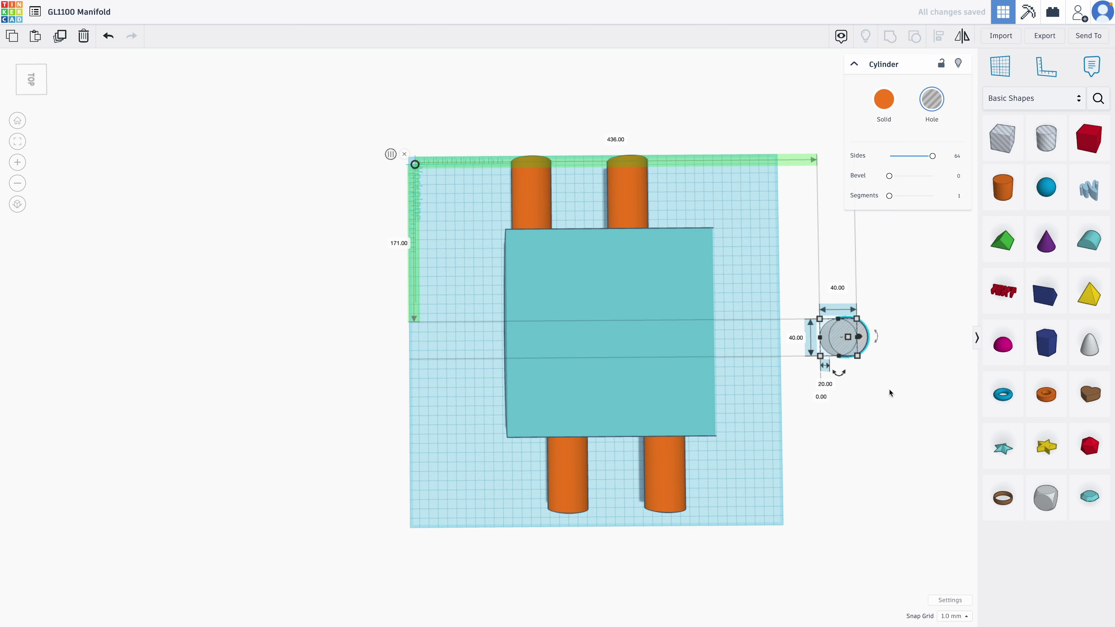
- Make the cylinder hole 12 mm tall and raise it to 70 mm elevation
{"action": "right_click_drag", "start_coordinate": [892, 391], "coordinate": [868, 318]}
{"action": "left_click", "coordinate": [842, 378]}
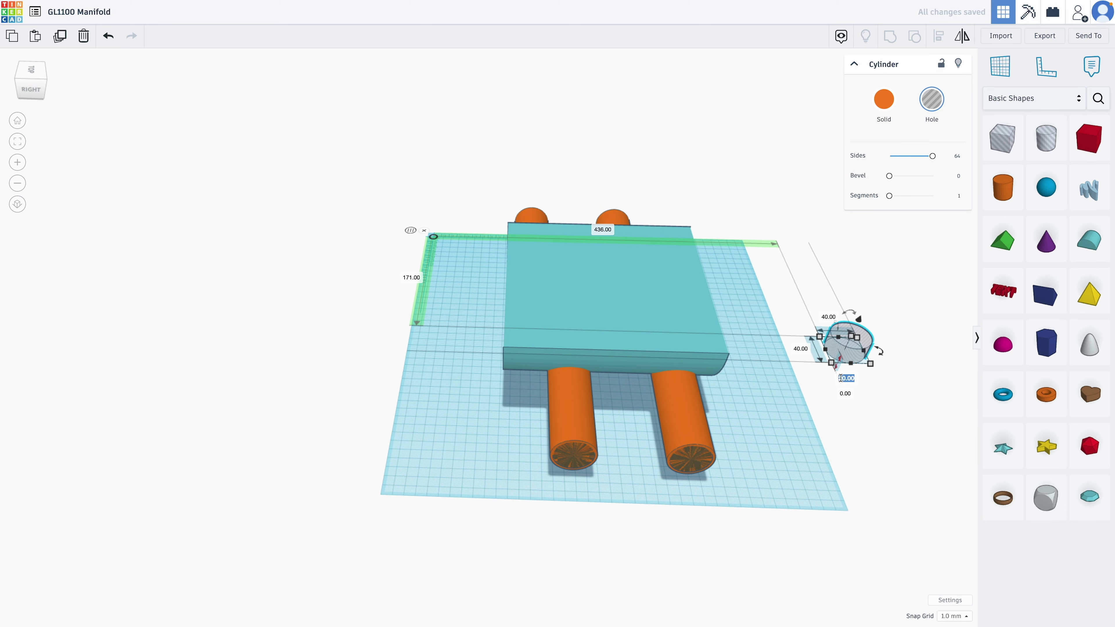
{"action": "type", "text": "12"}
{"action": "key", "text": "Return"}
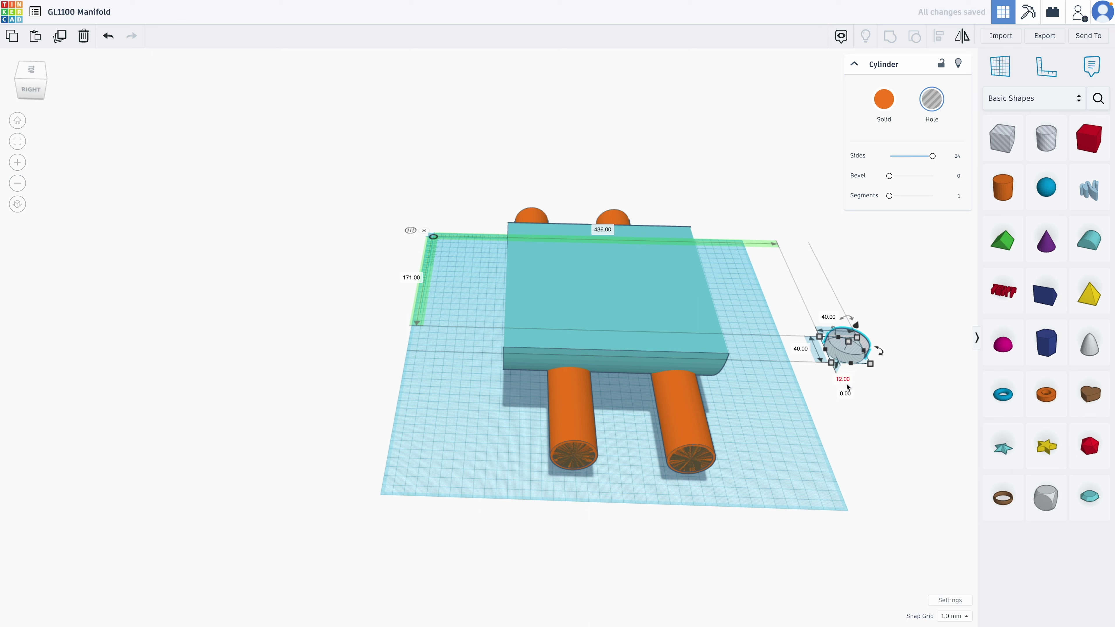
{"action": "type", "text": "70"}
{"action": "key", "text": "Return"}
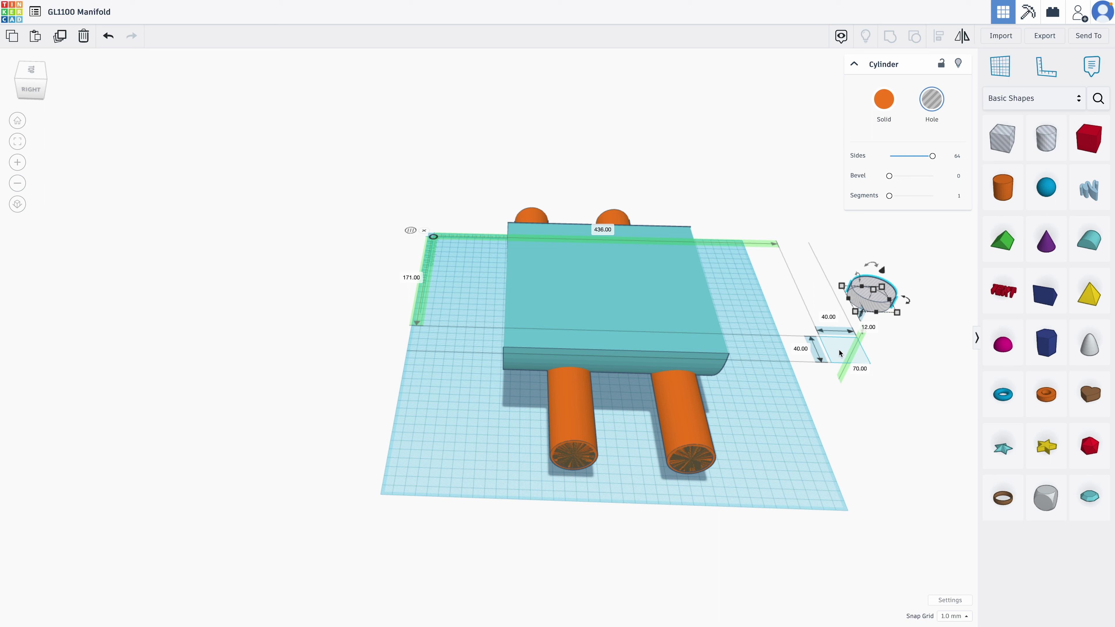
- Check the teal block's size and move the hole to 194 along the ruler
{"action": "left_click", "coordinate": [578, 270]}
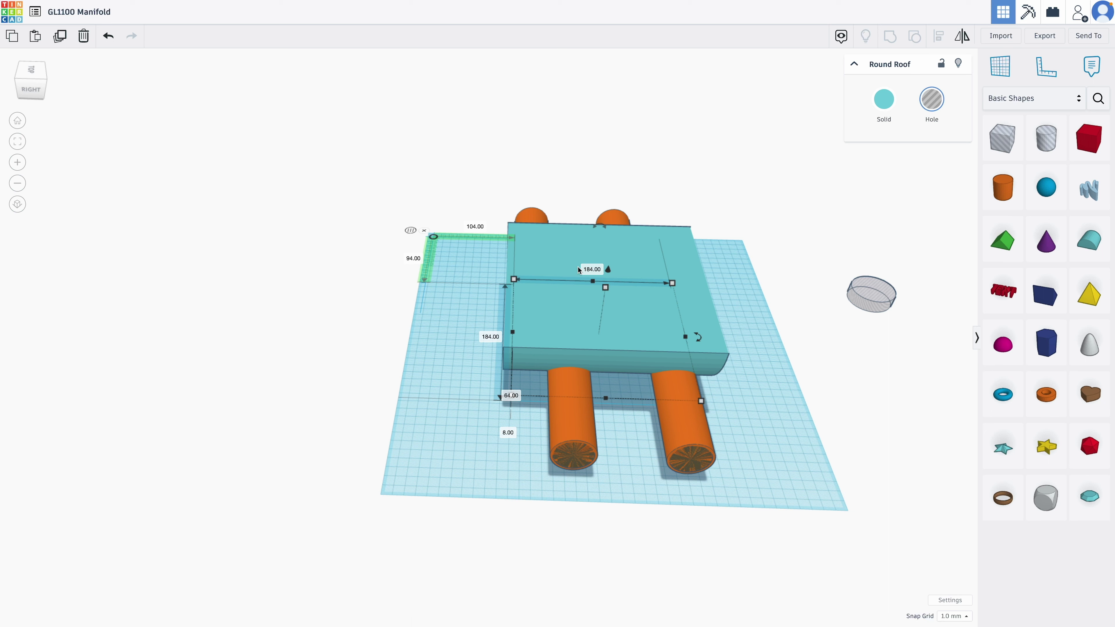
{"action": "left_click", "coordinate": [857, 283]}
{"action": "left_click", "coordinate": [603, 231]}
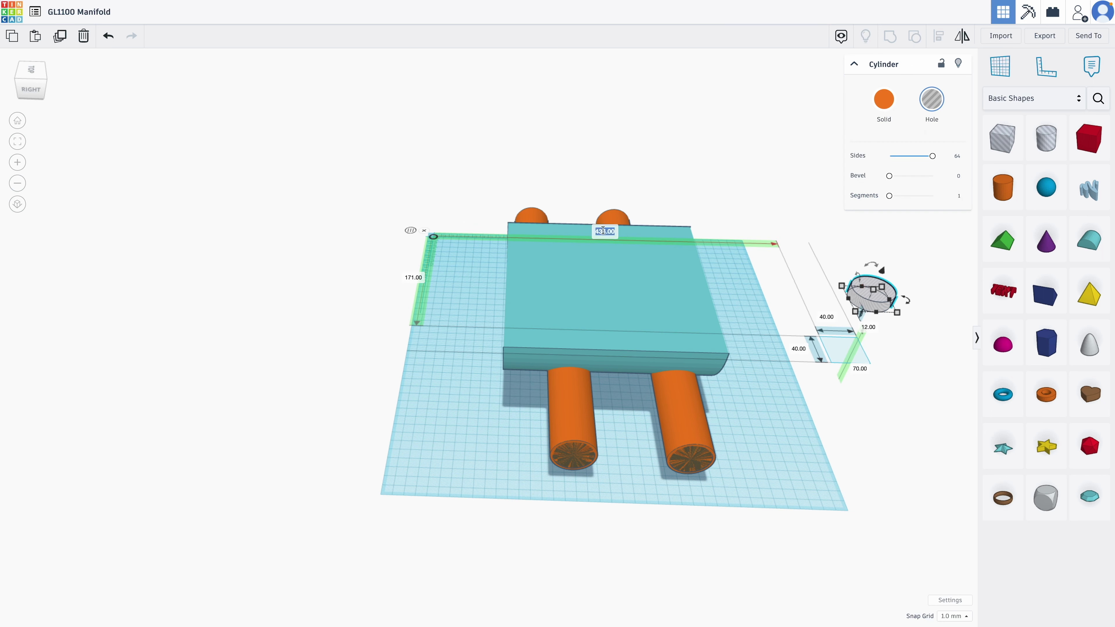
{"action": "type", "text": "194"}
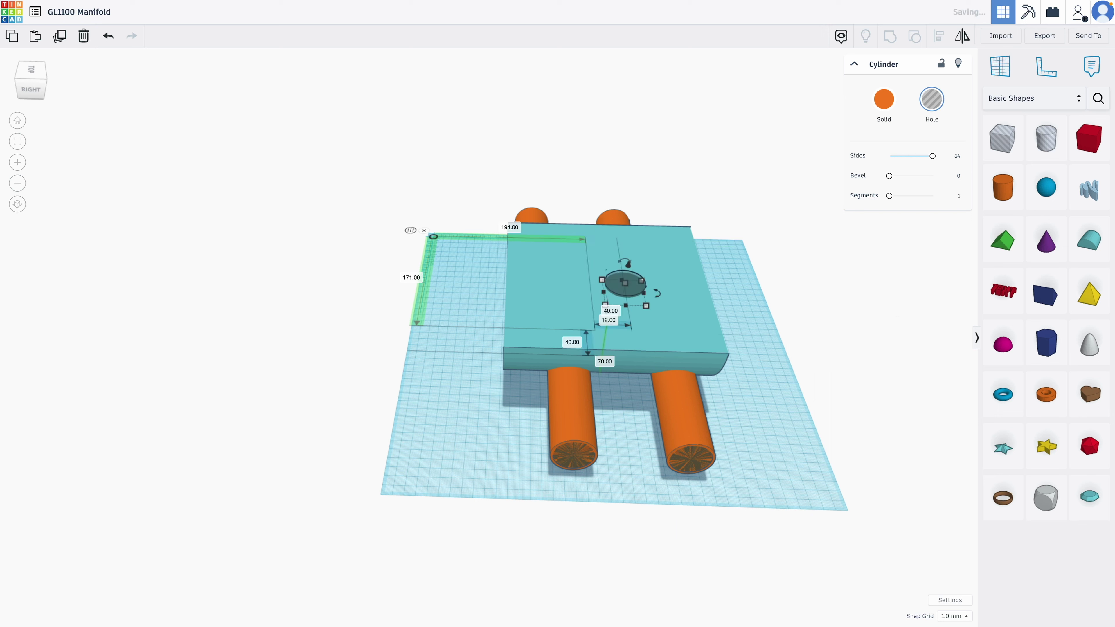
{"action": "key", "text": "Return"}
- Shift the hole to 166 along the other axis and check it from above
{"action": "left_click", "coordinate": [824, 312]}
{"action": "left_click", "coordinate": [710, 317]}
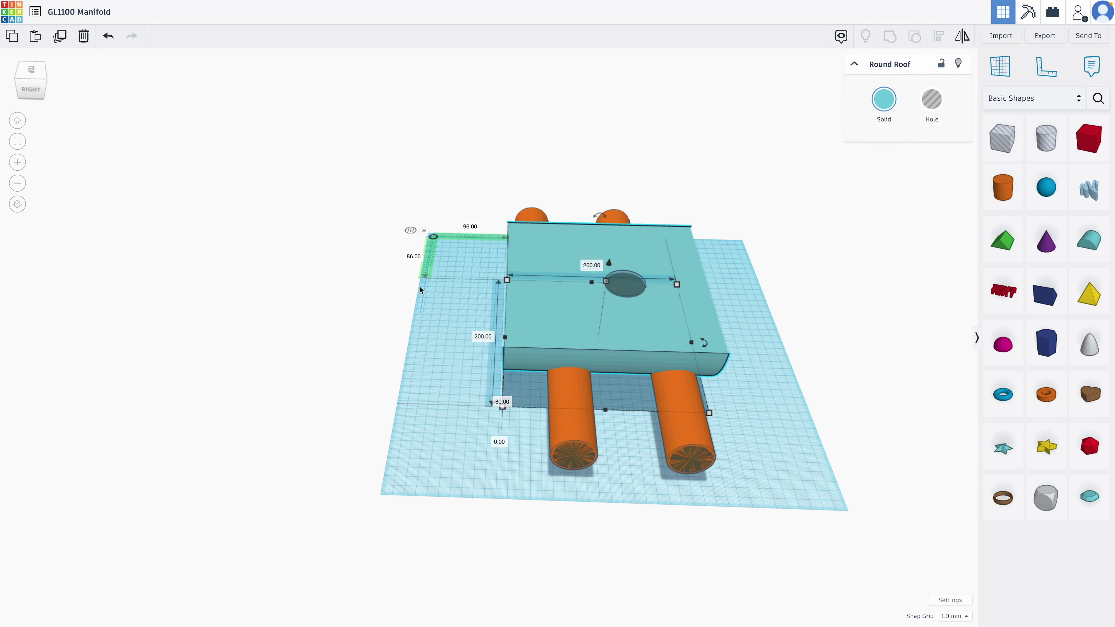
{"action": "left_click", "coordinate": [859, 296]}
{"action": "left_click", "coordinate": [605, 293]}
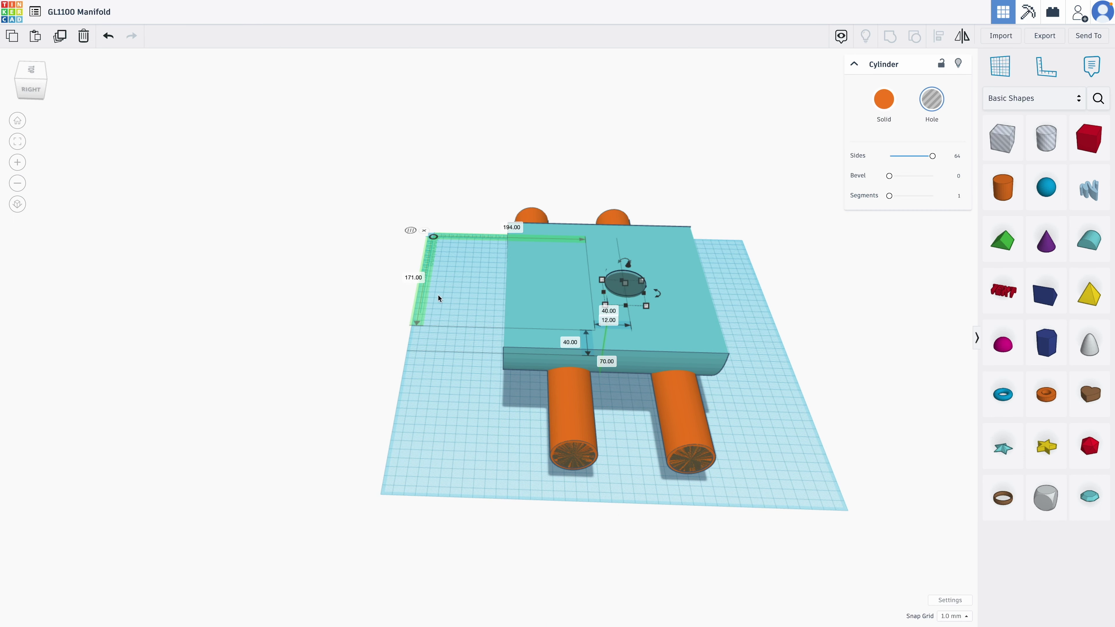
{"action": "type", "text": "166"}
{"action": "key", "text": "Return"}
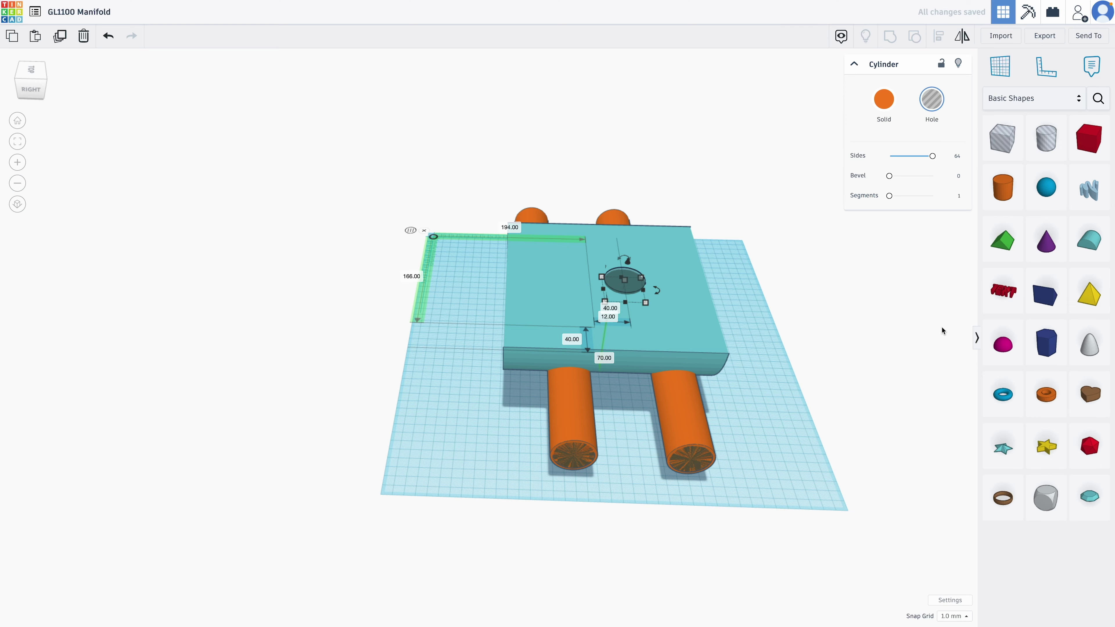
{"action": "left_click", "coordinate": [777, 427]}
{"action": "right_click_drag", "start_coordinate": [736, 419], "coordinate": [769, 484]}
{"action": "left_click", "coordinate": [615, 320]}
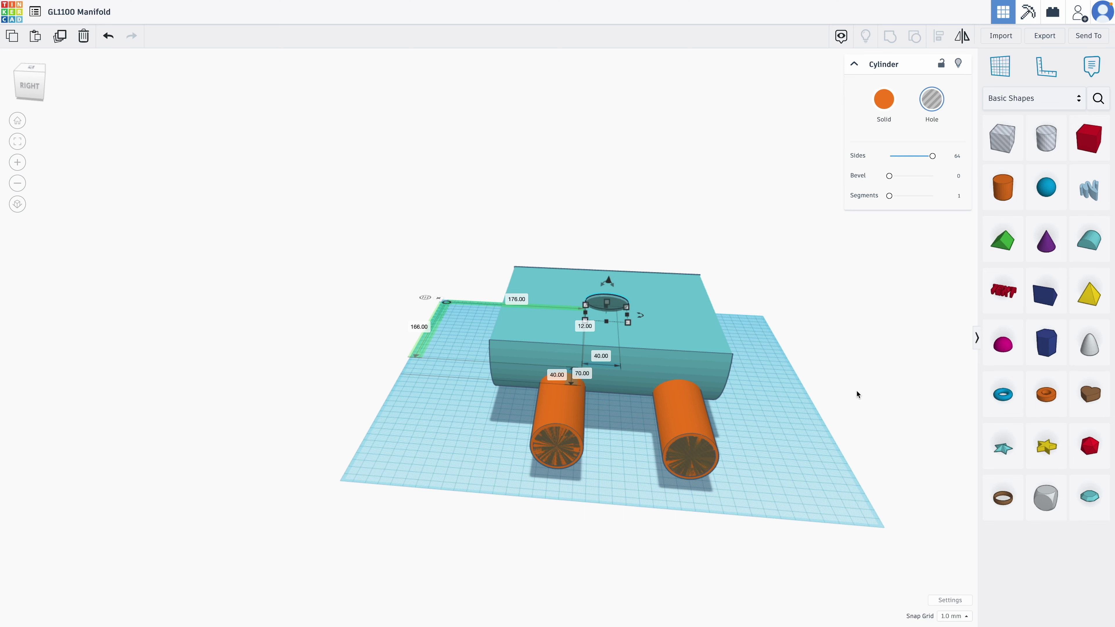
{"action": "left_click", "coordinate": [728, 505]}
{"action": "right_click_drag", "start_coordinate": [770, 473], "coordinate": [784, 597]}
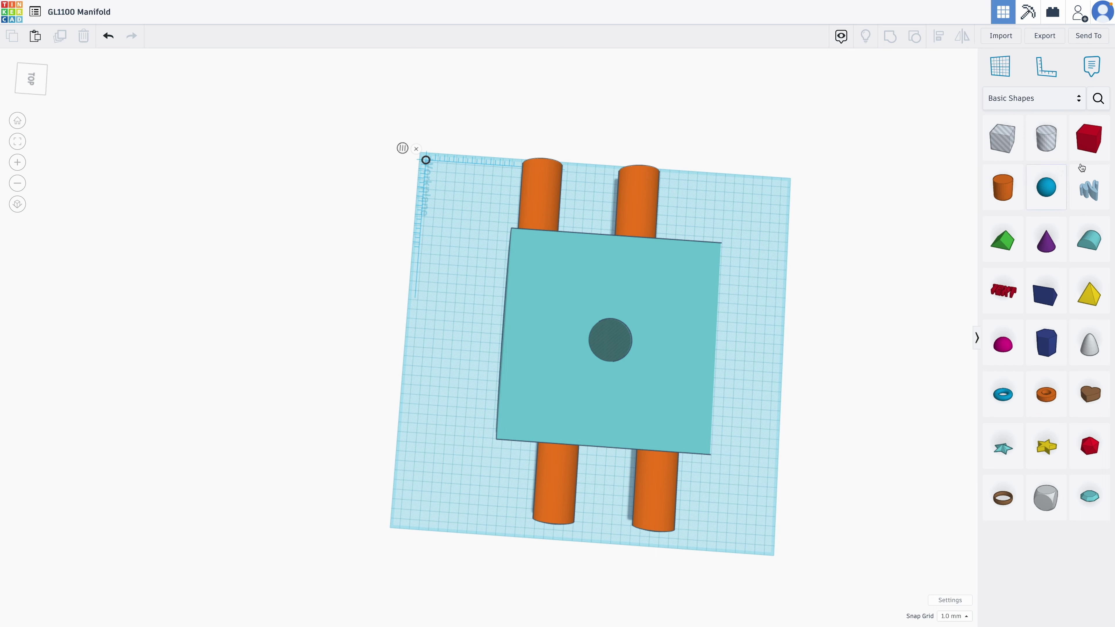
- Place a cylinder hole and size it 7 × 7 mm, 12 mm tall
{"action": "left_click", "coordinate": [837, 391]}
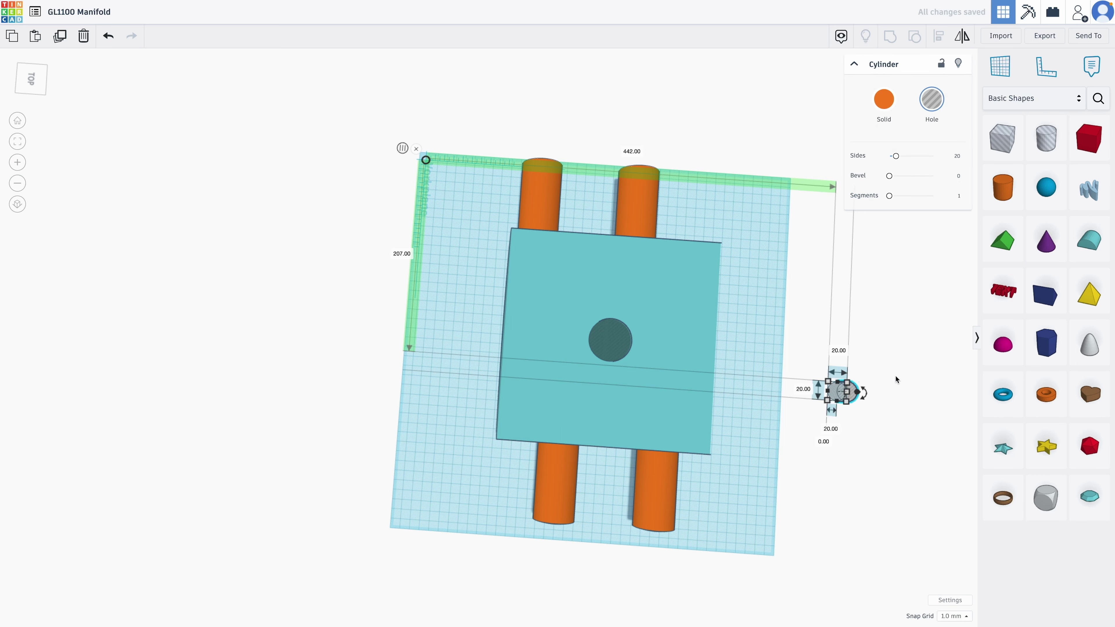
{"action": "left_click", "coordinate": [840, 353]}
{"action": "type", "text": "7"}
{"action": "key", "text": "Return"}
{"action": "left_click", "coordinate": [801, 390]}
{"action": "type", "text": "7"}
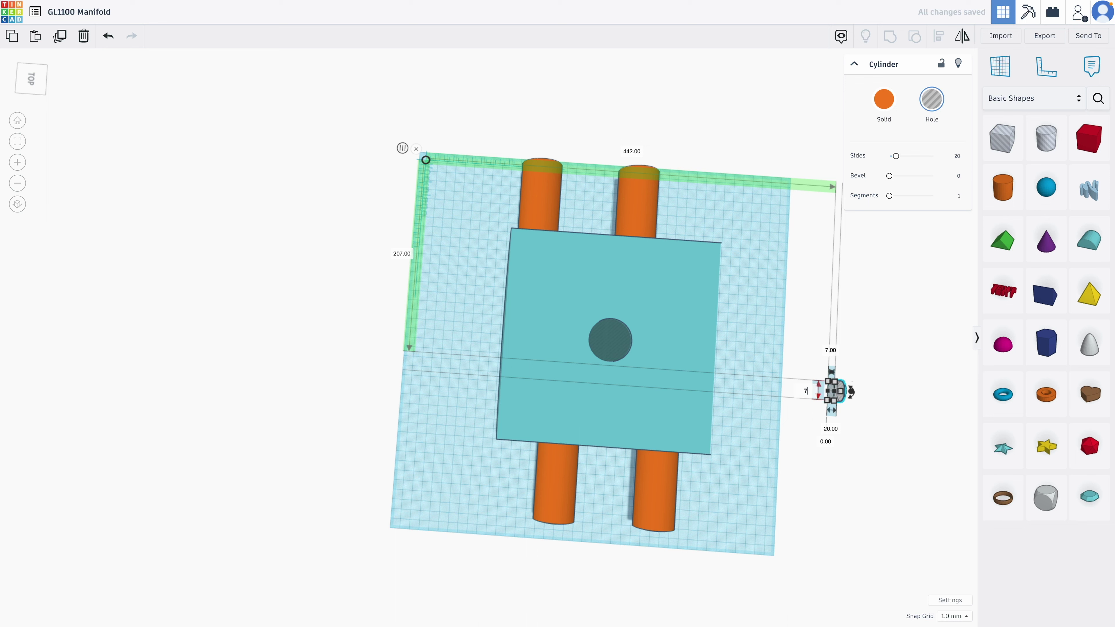
{"action": "key", "text": "Return"}
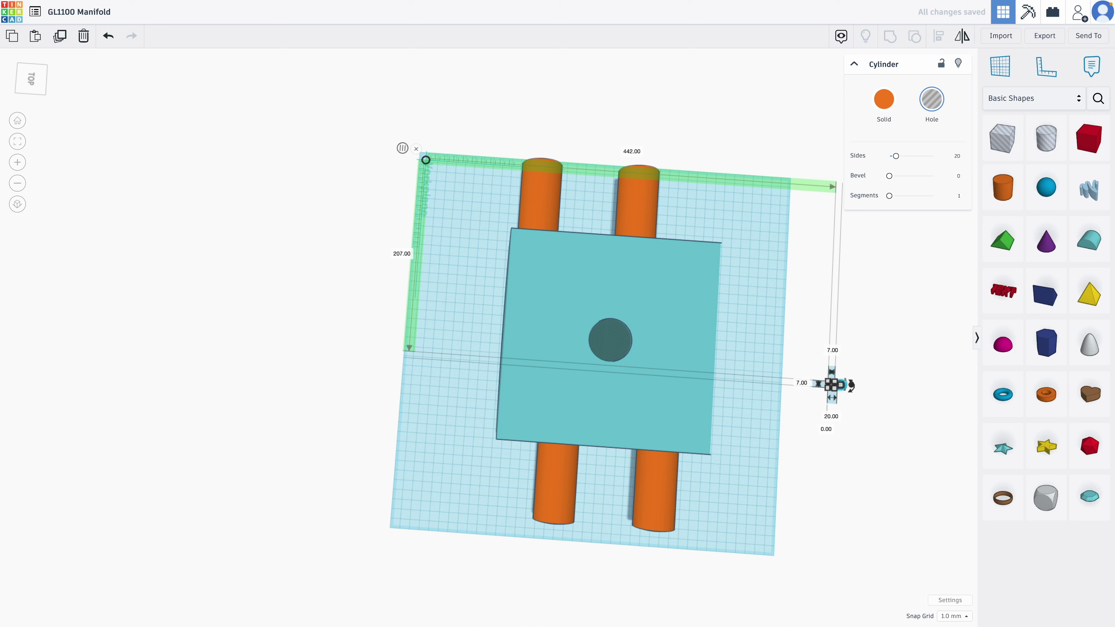
{"action": "left_click", "coordinate": [828, 415]}
{"action": "type", "text": "12"}
{"action": "key", "text": "Return"}
- Raise the port hole to 70 mm elevation and smooth it to 64 sides
{"action": "type", "text": "70"}
{"action": "key", "text": "Return"}
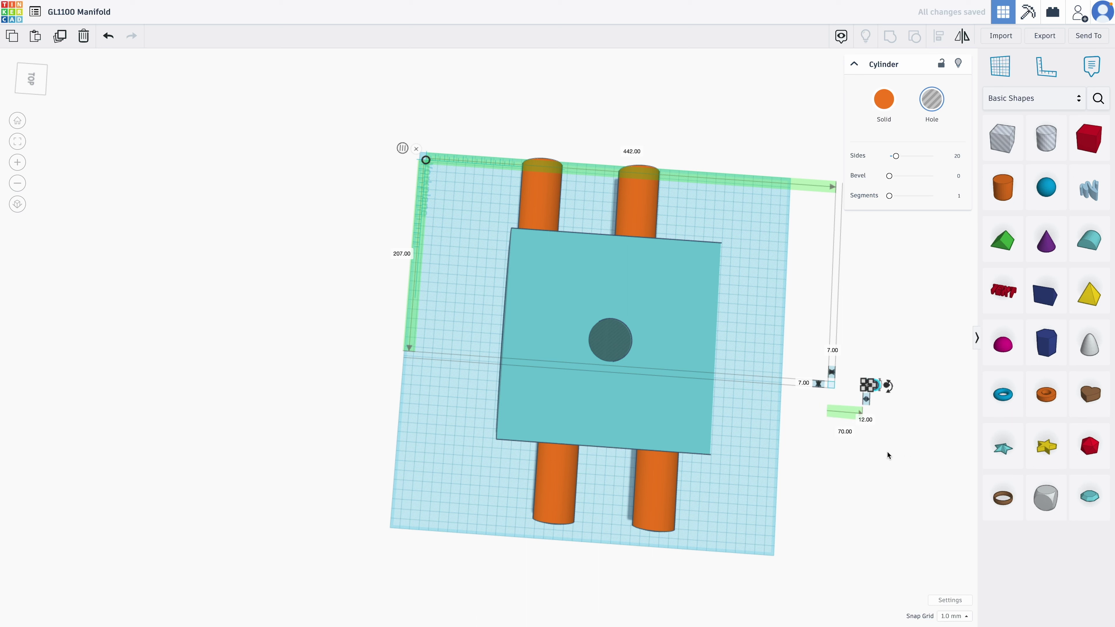
{"action": "left_click_drag", "start_coordinate": [896, 156], "coordinate": [933, 156]}
{"action": "left_click", "coordinate": [309, 264]}
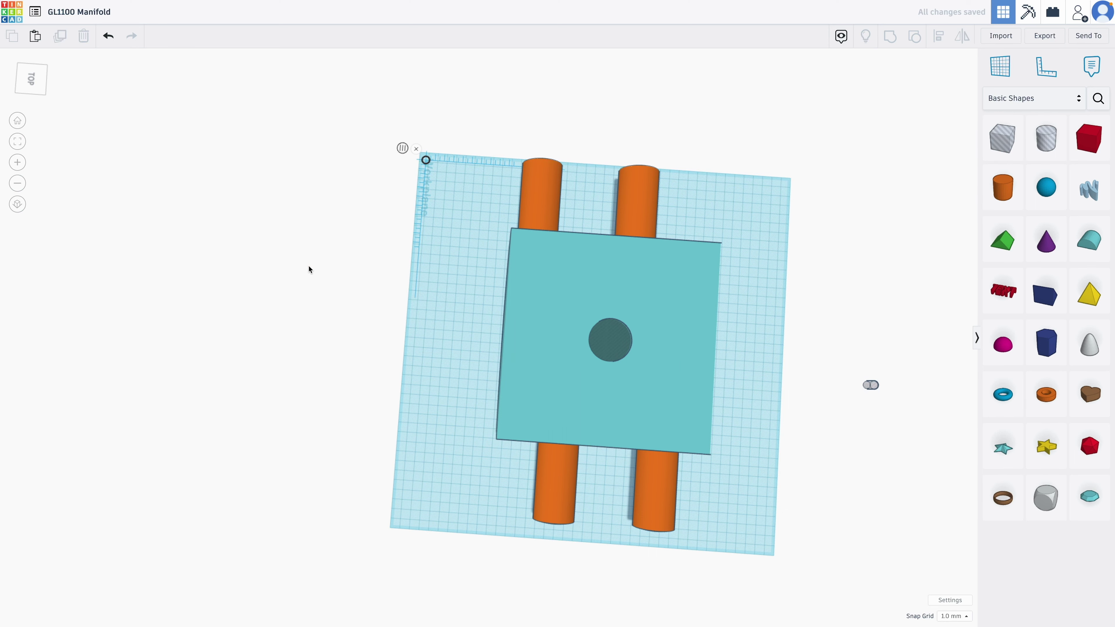
{"action": "right_click_drag", "start_coordinate": [868, 413], "coordinate": [752, 288]}
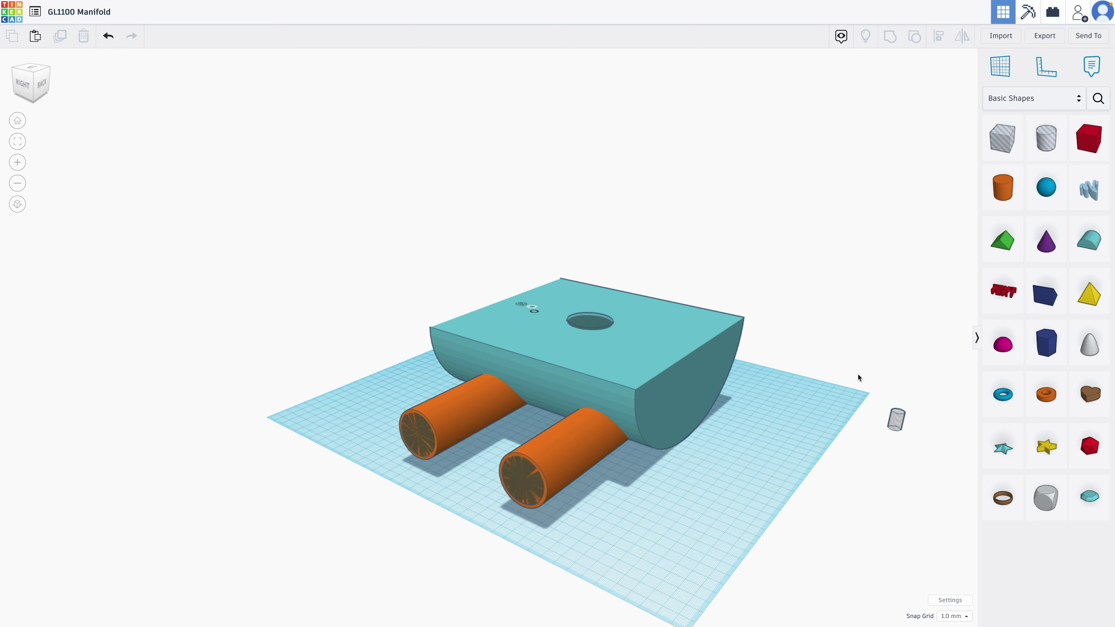
- Paste a copy of the small port cylinder hole with Ctrl+V
{"action": "left_click", "coordinate": [905, 422]}
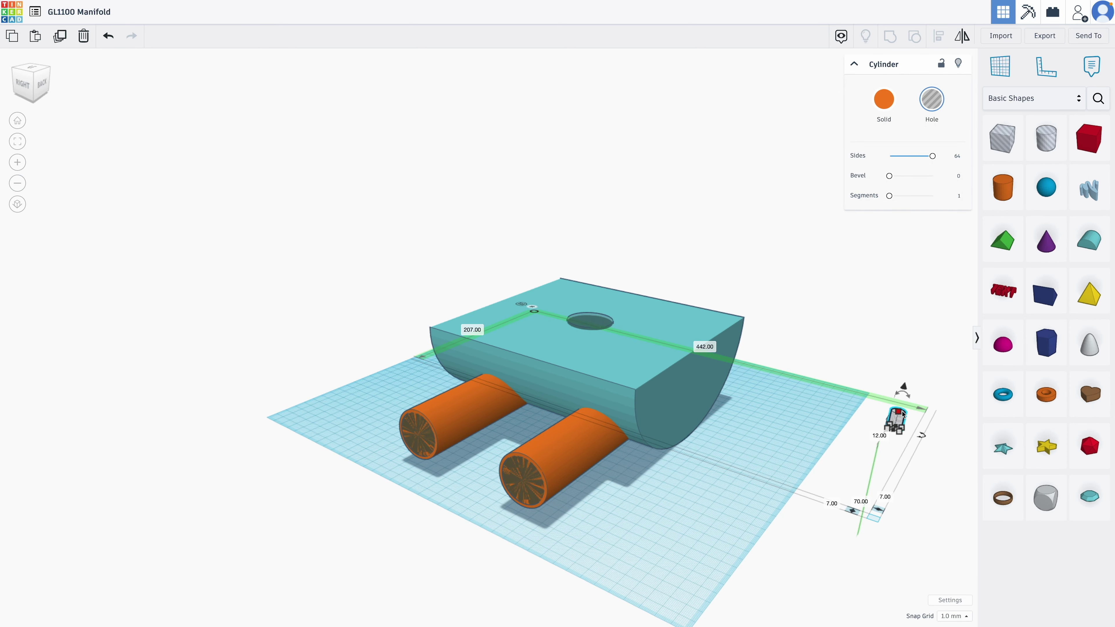
{"action": "left_click", "coordinate": [876, 352]}
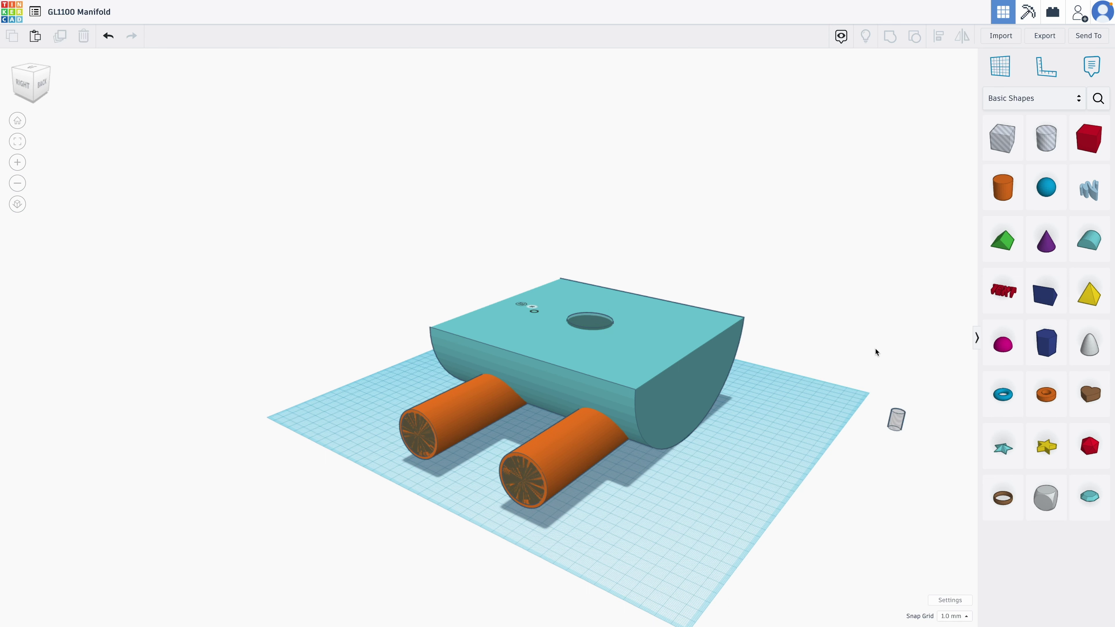
{"action": "key", "text": "ctrl+v"}
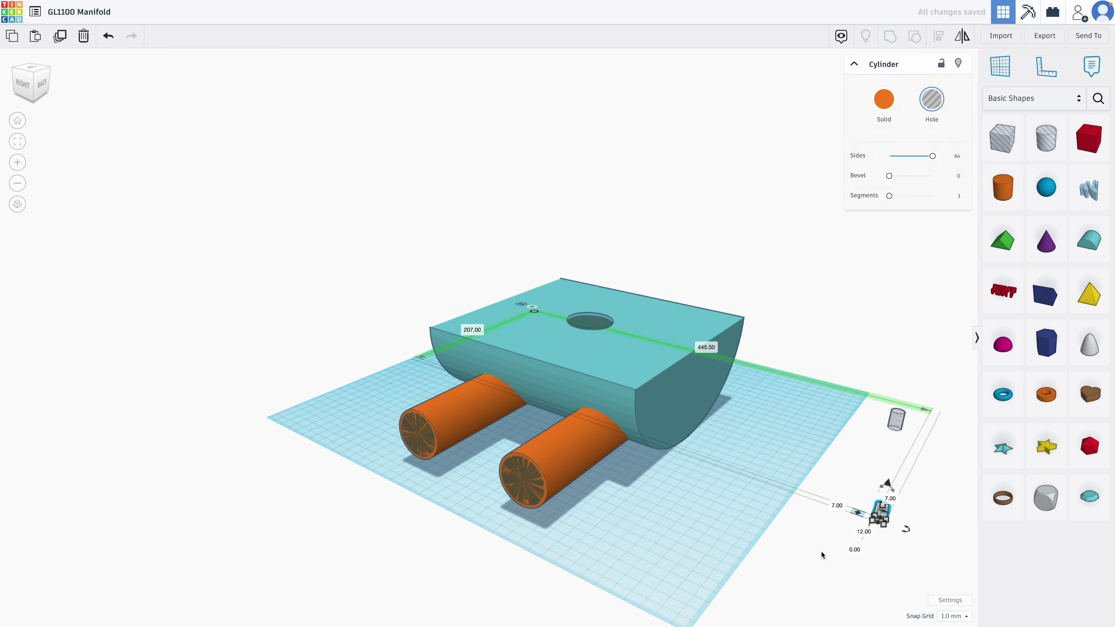
{"action": "left_click", "coordinate": [807, 322]}
{"action": "scroll", "coordinate": [806, 323], "scroll_direction": "up", "scroll_amount": 3}
{"action": "scroll", "coordinate": [806, 324], "scroll_direction": "down", "scroll_amount": 3}
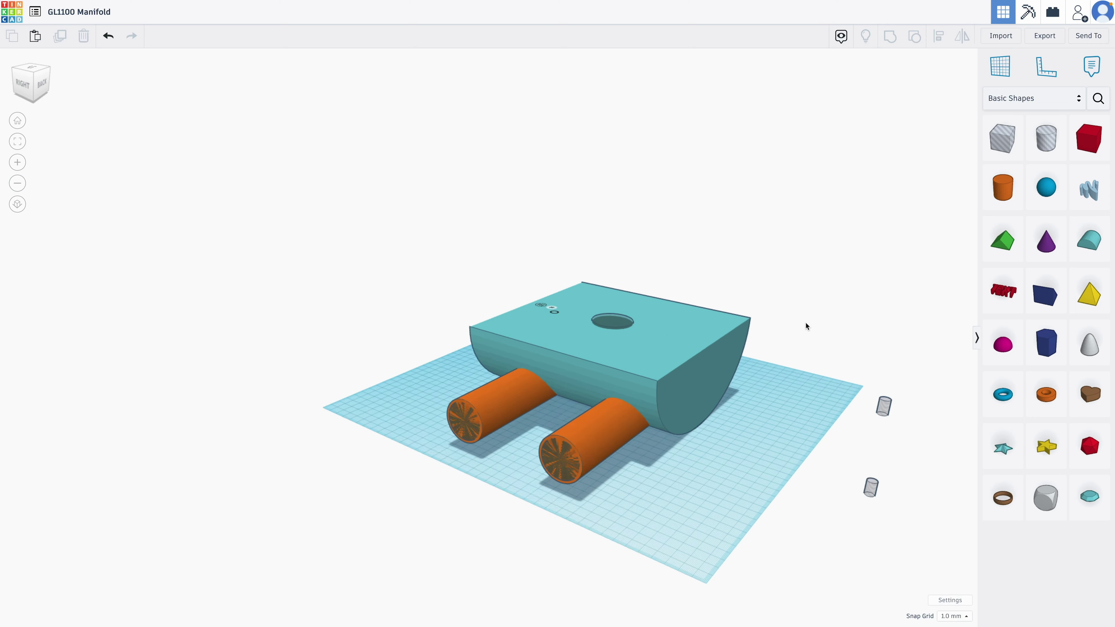
{"action": "scroll", "coordinate": [807, 322], "scroll_direction": "down", "scroll_amount": 3}
{"action": "scroll", "coordinate": [806, 323], "scroll_direction": "up", "scroll_amount": 3}
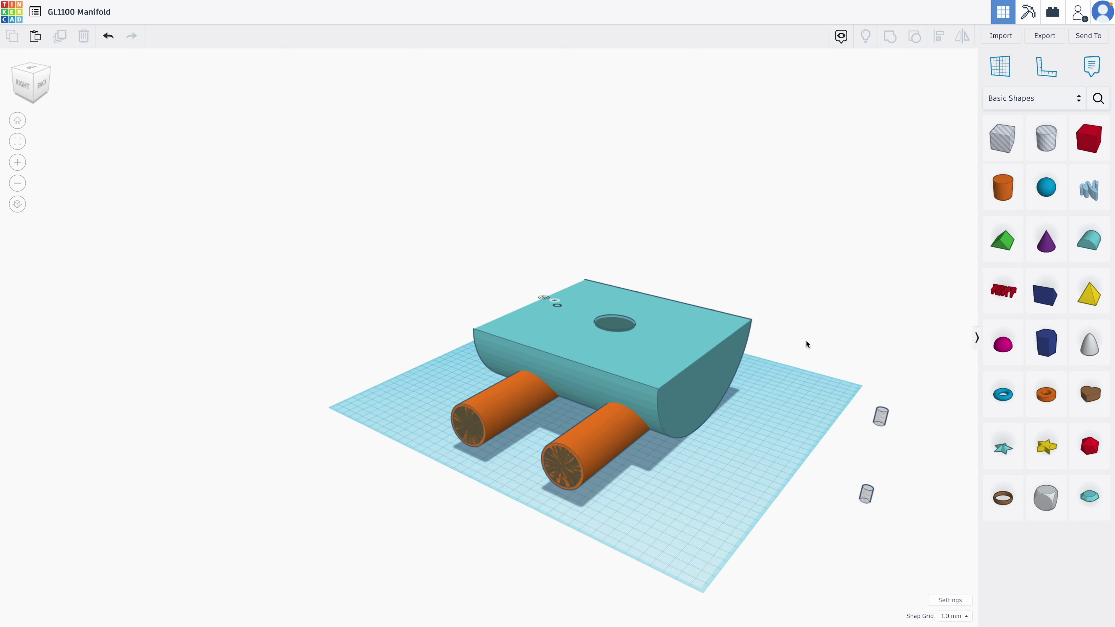
{"action": "right_click_drag", "start_coordinate": [808, 343], "coordinate": [895, 374]}
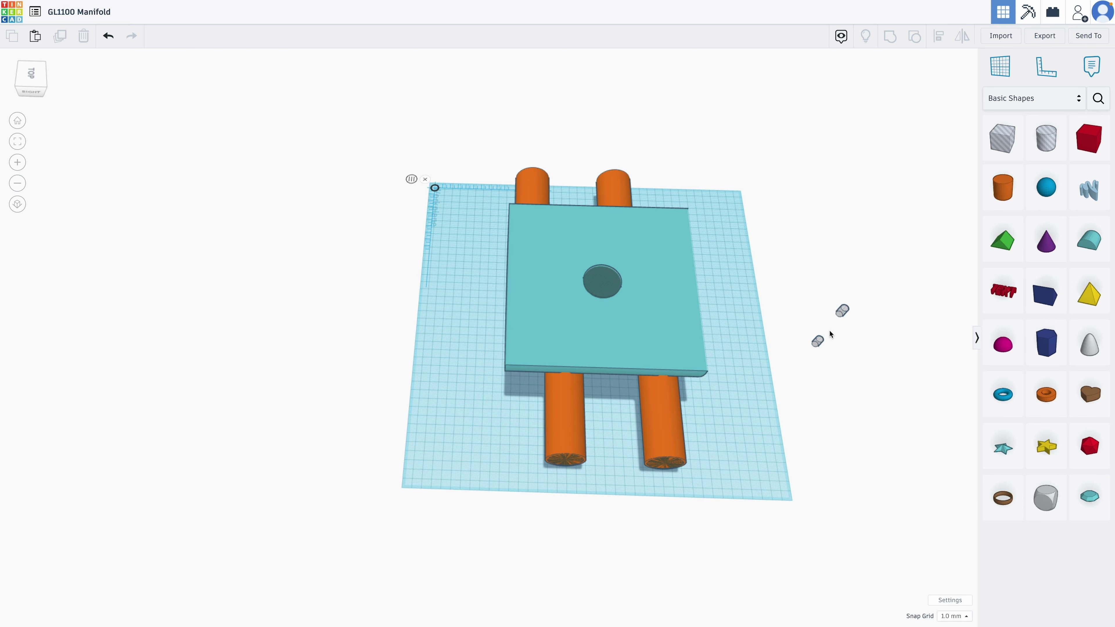
- Inspect the Round Roof manifold body and the throttle-body hole from side and top views
{"action": "left_click", "coordinate": [819, 341]}
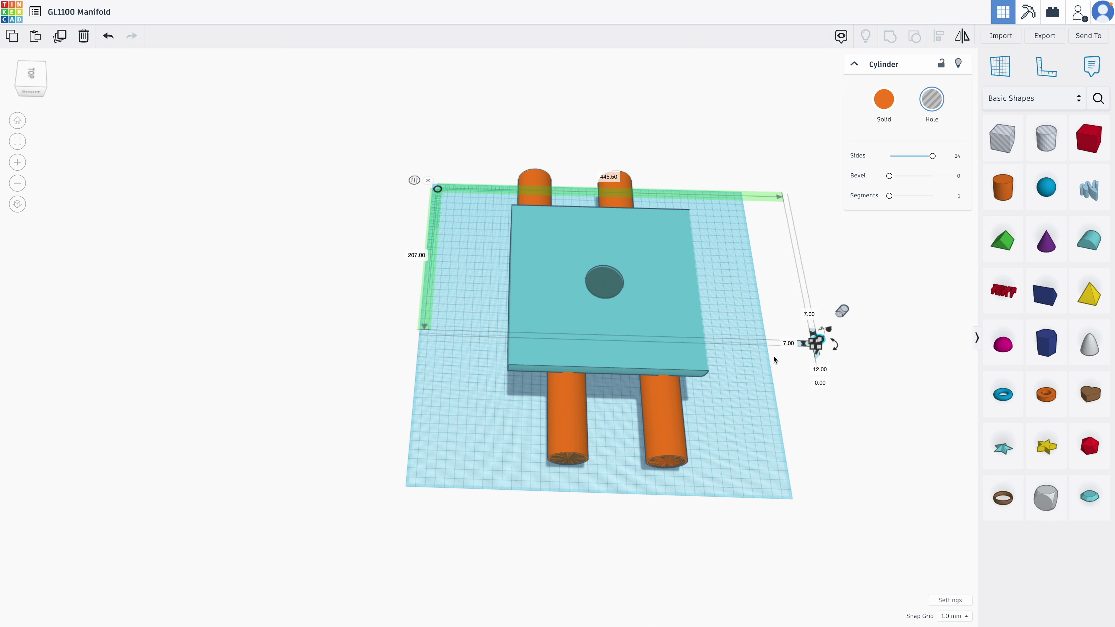
{"action": "left_click", "coordinate": [595, 289]}
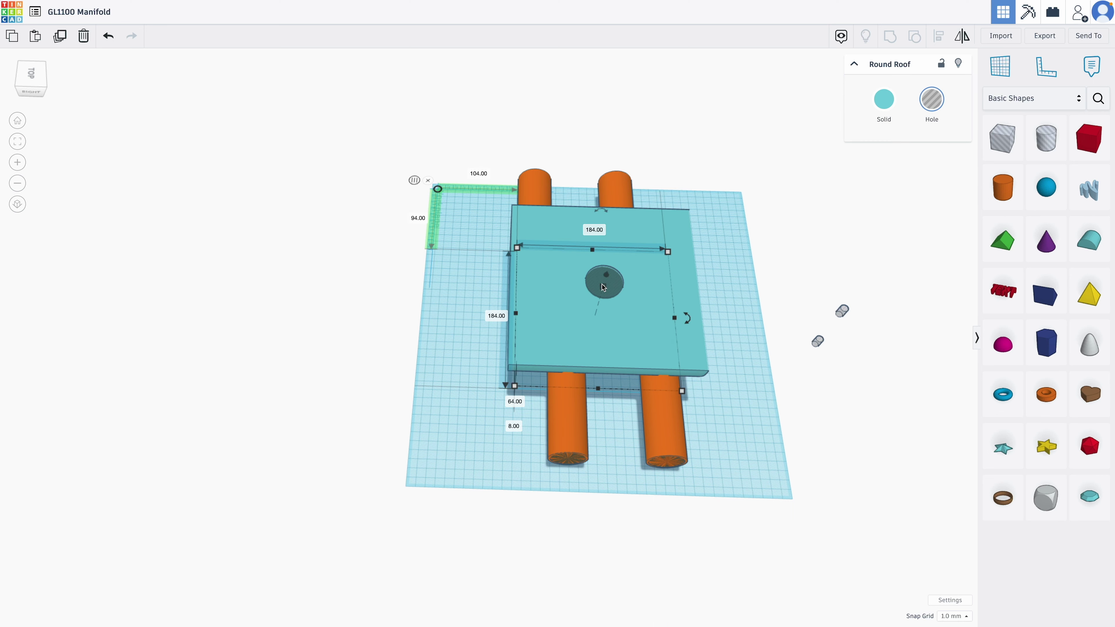
{"action": "left_click", "coordinate": [865, 450]}
{"action": "right_click_drag", "start_coordinate": [865, 450], "coordinate": [793, 330]}
{"action": "left_click", "coordinate": [597, 230]}
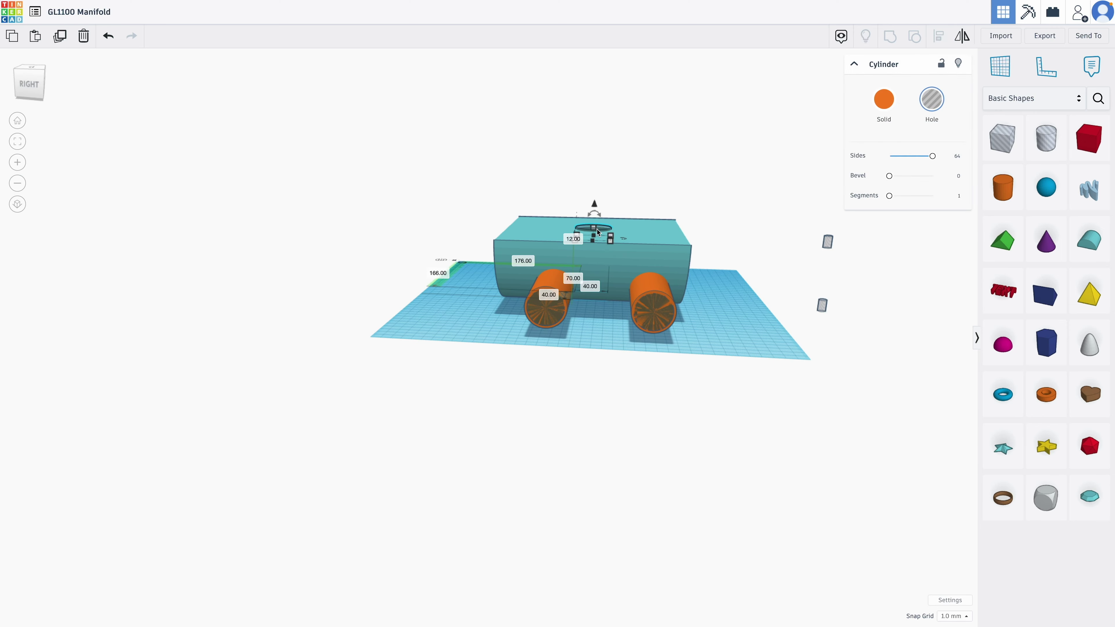
{"action": "right_click_drag", "start_coordinate": [529, 363], "coordinate": [586, 483]}
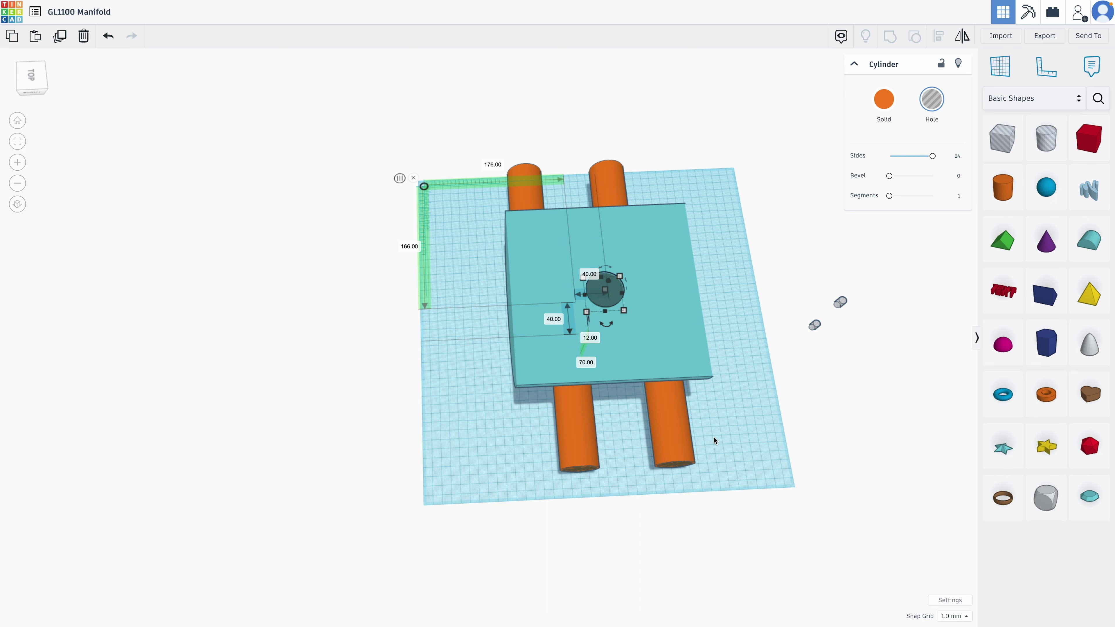
- Try a 182.5 mm distance for the copied port cylinder, undoing the moves
{"action": "left_click", "coordinate": [817, 324]}
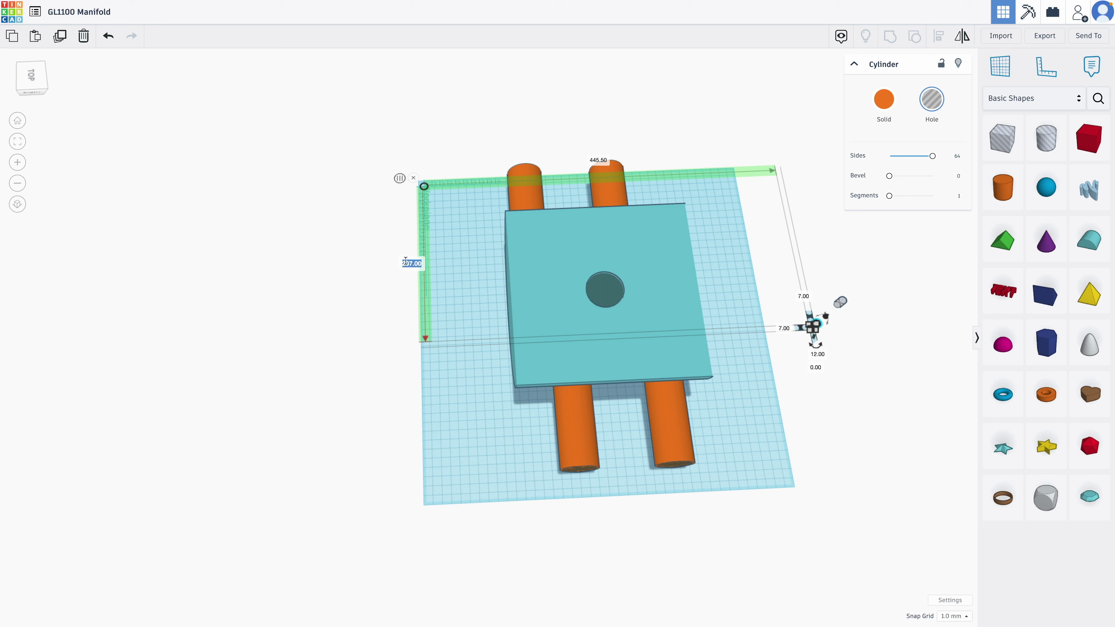
{"action": "type", "text": "182.5"}
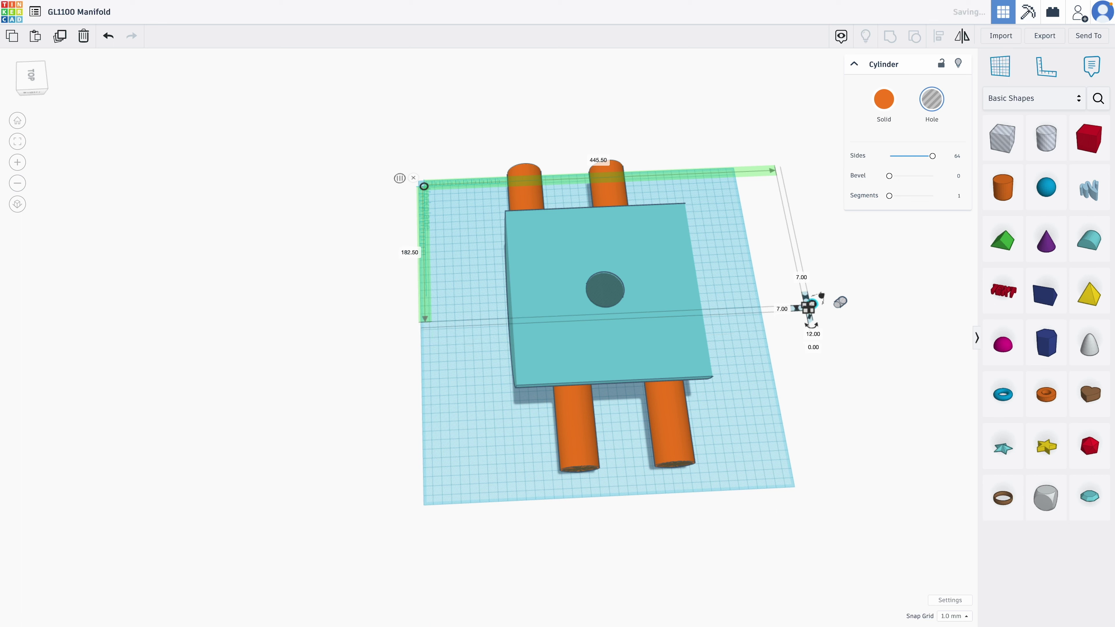
{"action": "key", "text": "Return"}
{"action": "key", "text": "ctrl+z"}
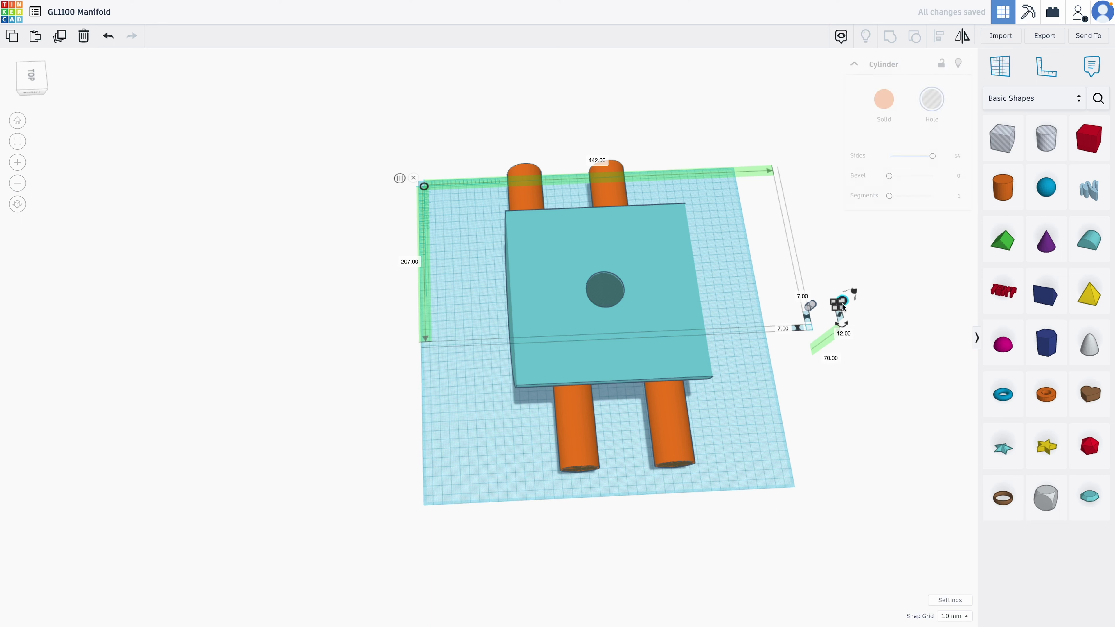
{"action": "left_click", "coordinate": [408, 263]}
{"action": "type", "text": "182.5"}
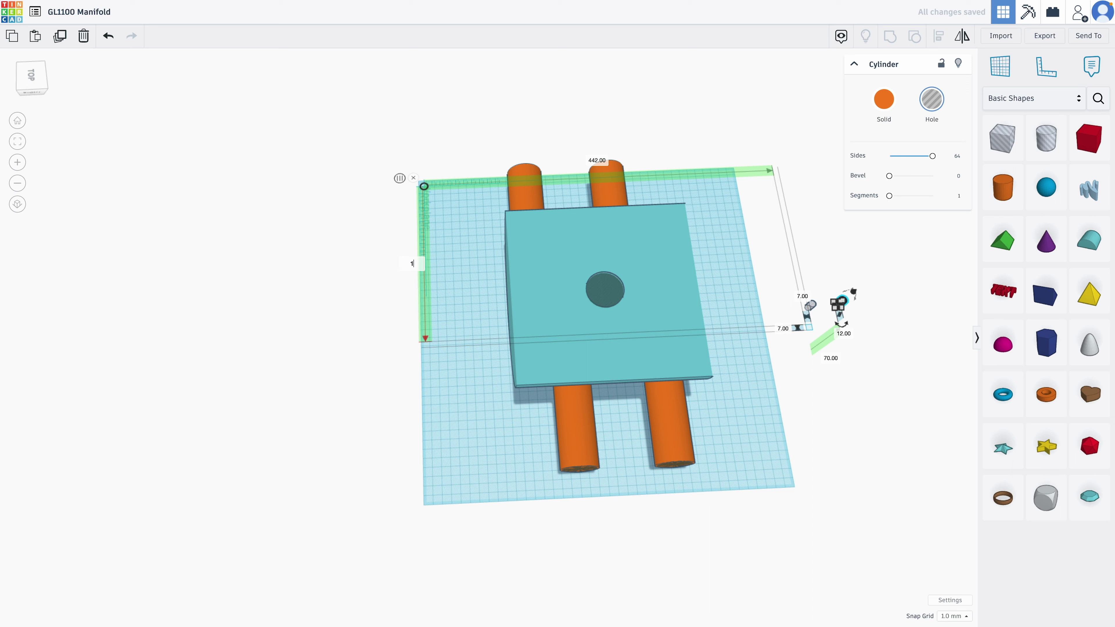
{"action": "key", "text": "Return"}
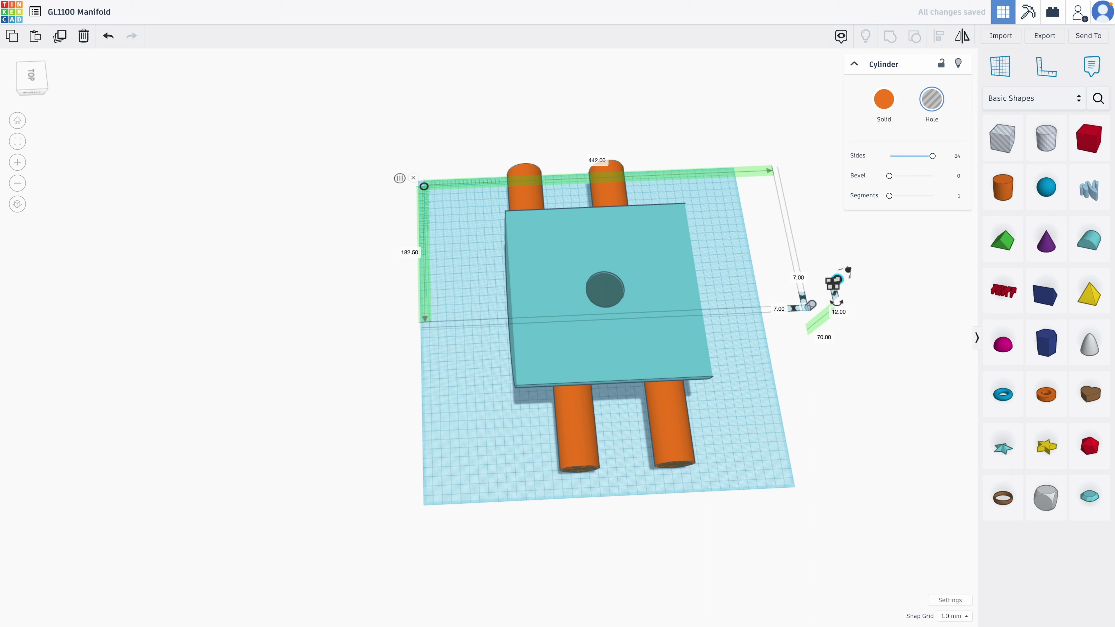
{"action": "key", "text": "ctrl+z"}
- Position the copy 381 mm from the workplane corner and raise it to 70 mm
{"action": "left_click", "coordinate": [597, 160]}
{"action": "type", "text": "381"}
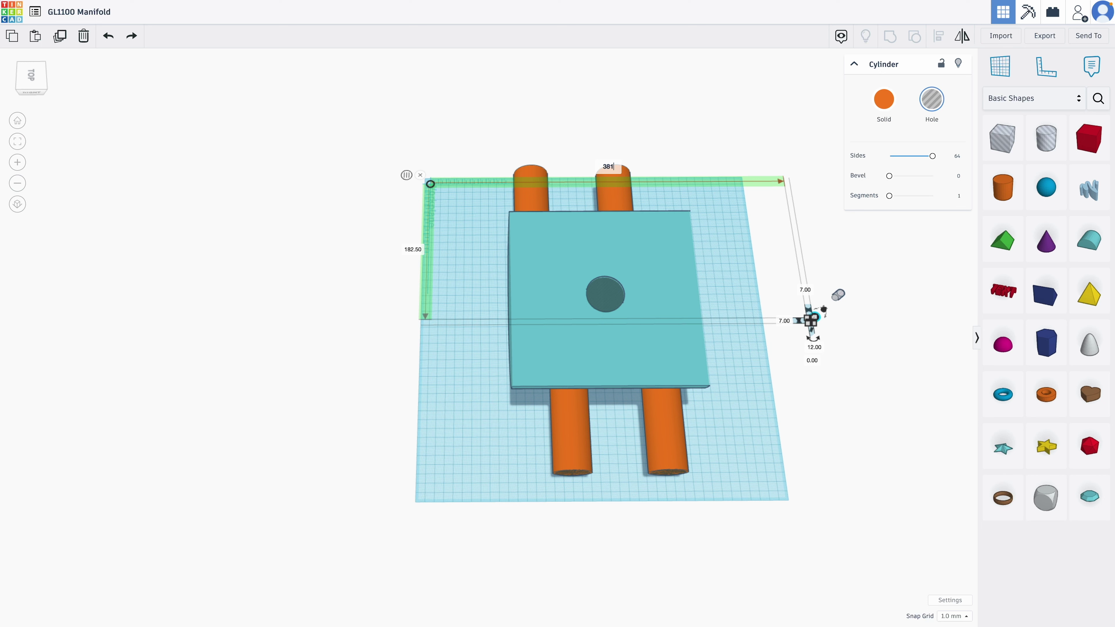
{"action": "key", "text": "Return"}
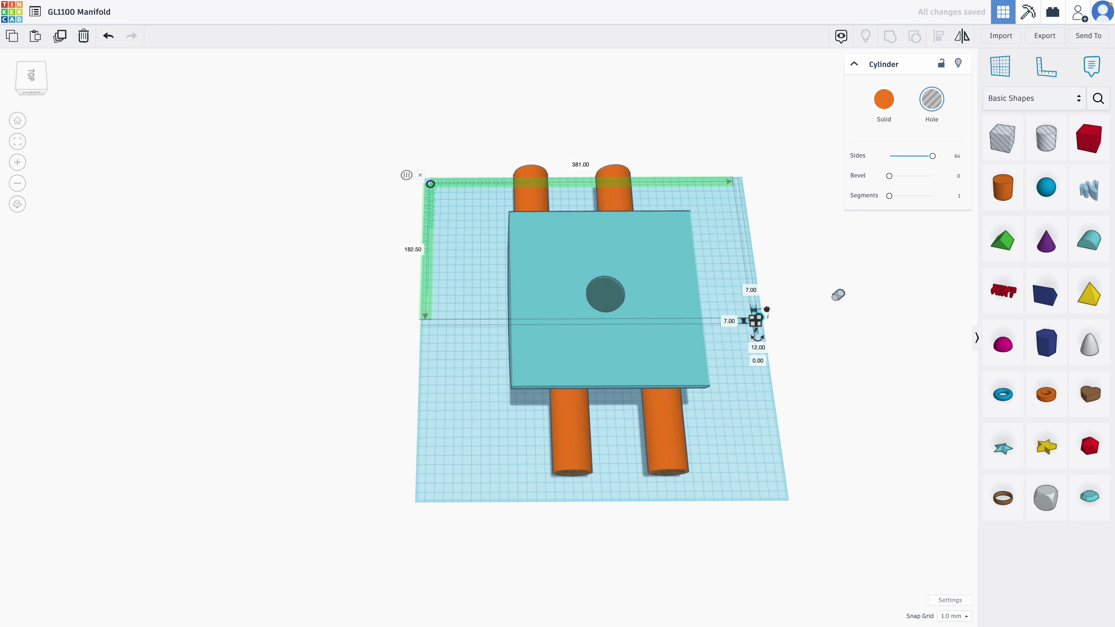
{"action": "scroll", "coordinate": [761, 362], "scroll_direction": "up", "scroll_amount": 1}
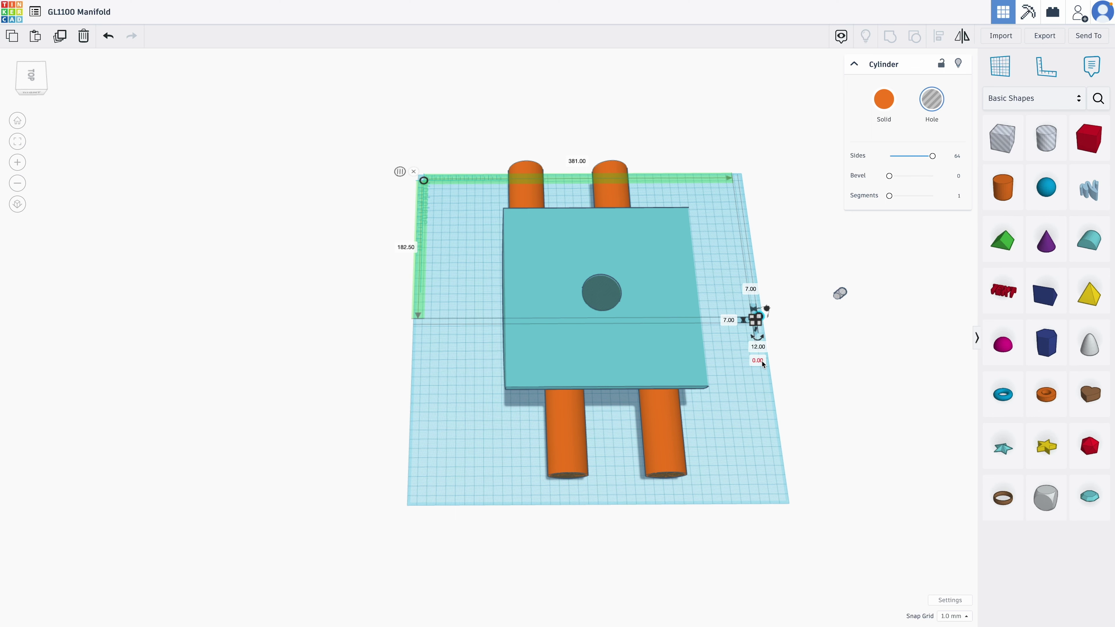
{"action": "type", "text": "70"}
{"action": "key", "text": "Return"}
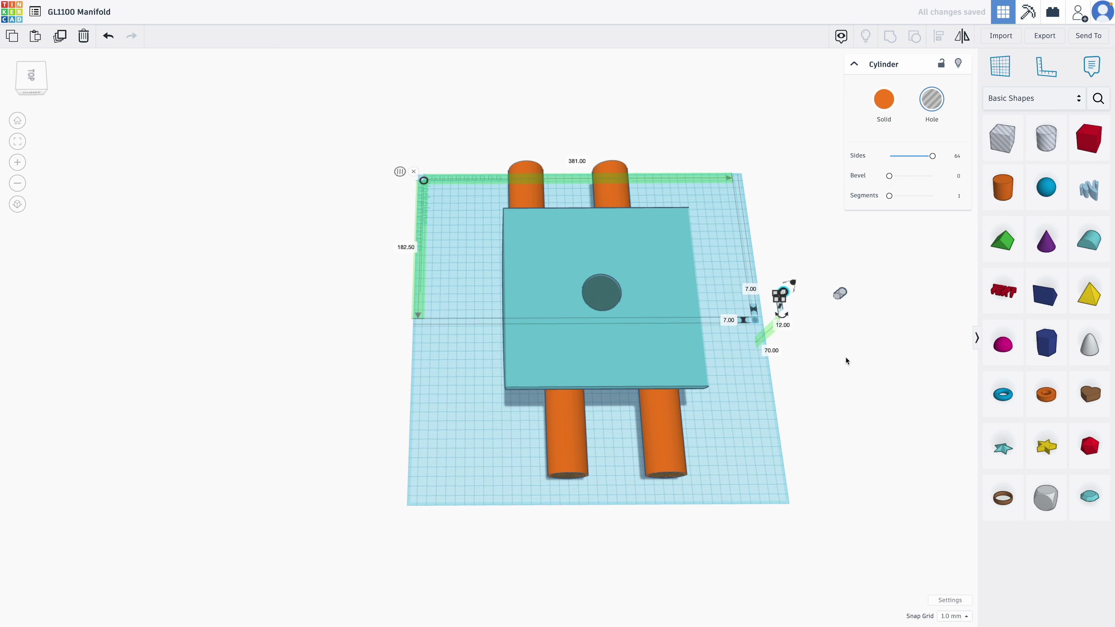
{"action": "left_click", "coordinate": [901, 281]}
{"action": "right_click_drag", "start_coordinate": [901, 281], "coordinate": [853, 398]}
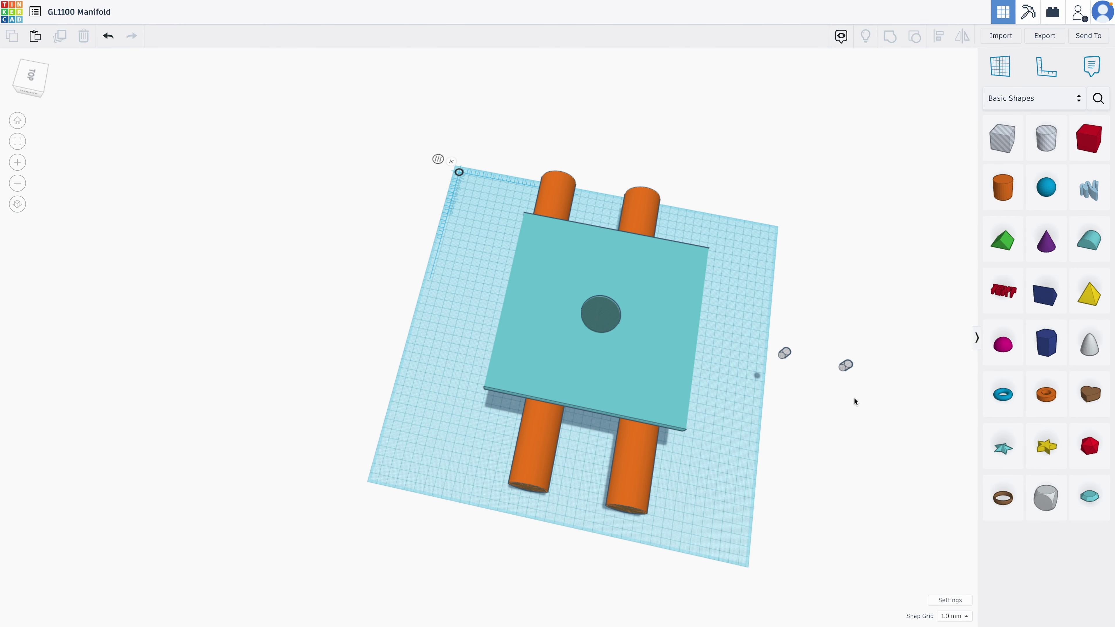
- Nudge both small port cylinders left two steps with the arrow keys
{"action": "left_click", "coordinate": [790, 352]}
{"action": "left_click", "coordinate": [847, 366], "text": "shift"}
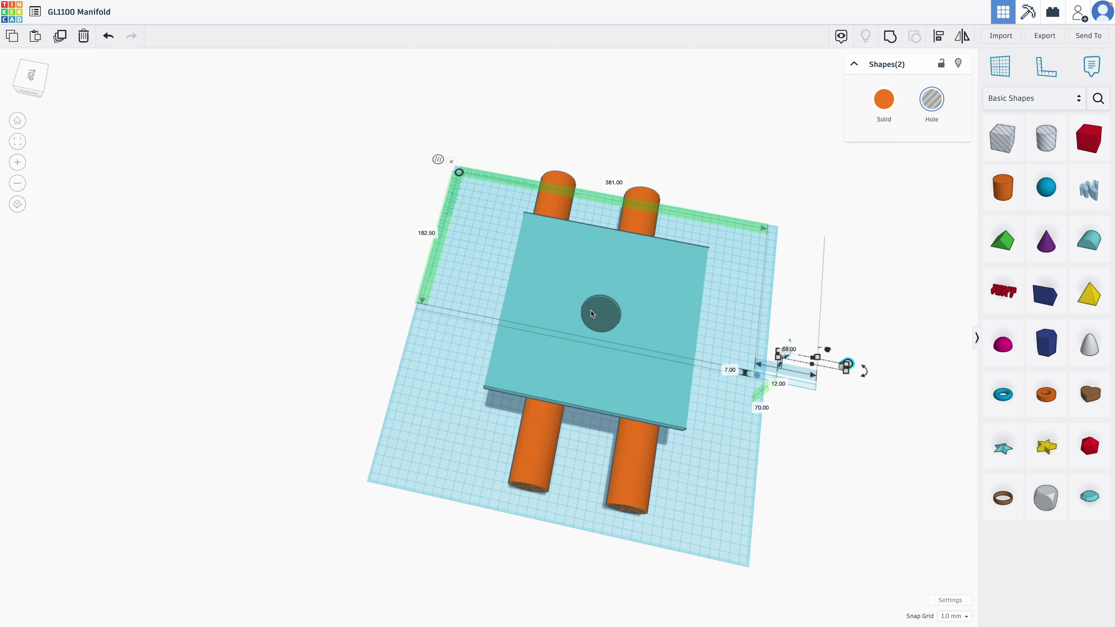
{"action": "key", "text": "Left"}
{"action": "key", "text": "Left"}
{"action": "key", "text": "Left"}
{"action": "key", "text": "Left"}
{"action": "key", "text": "Left"}
{"action": "key", "text": "Left"}
{"action": "key", "text": "Left"}
{"action": "key", "text": "Left"}
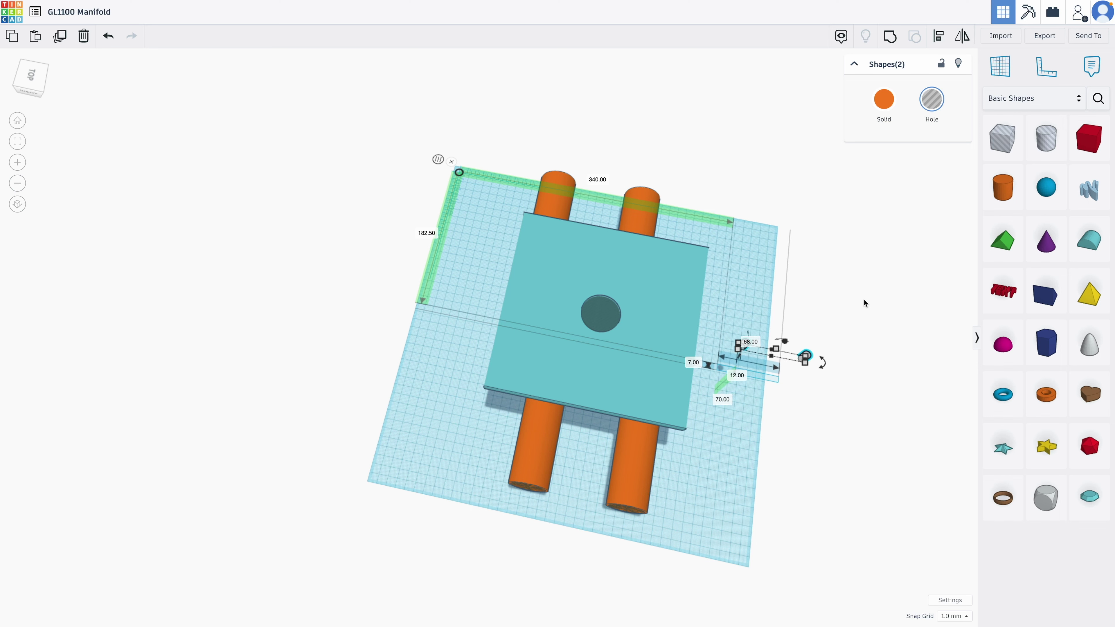
{"action": "key", "text": "Left"}
{"action": "key", "text": "Left"}
{"action": "key", "text": "Left"}
{"action": "key", "text": "Left"}
{"action": "key", "text": "Left"}
{"action": "key", "text": "Left"}
{"action": "key", "text": "Left"}
{"action": "key", "text": "Left"}
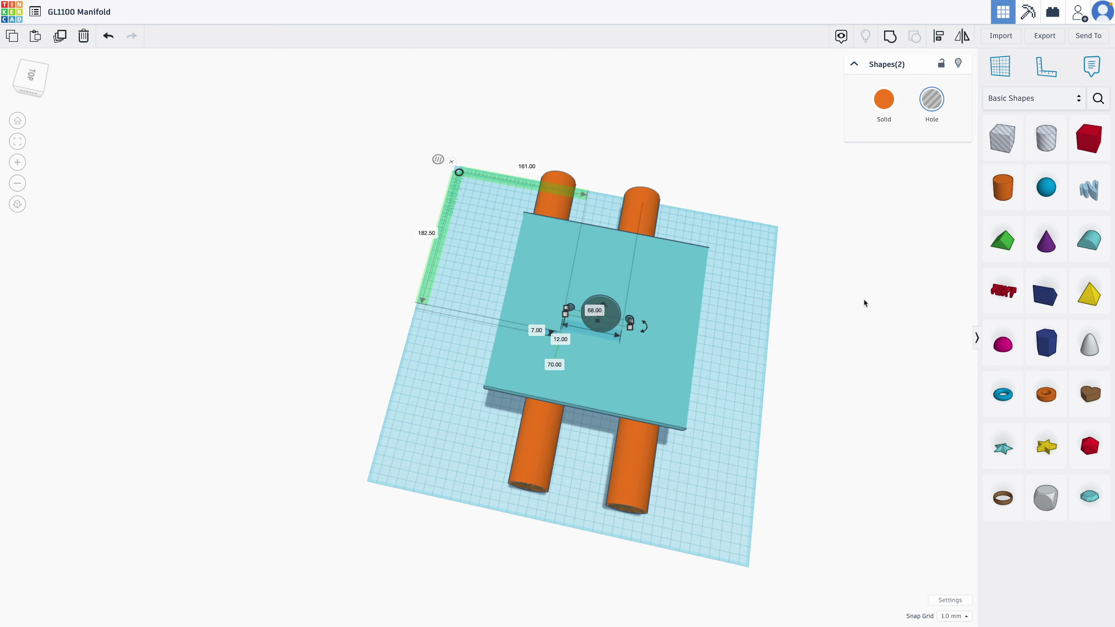
{"action": "left_click", "coordinate": [893, 299]}
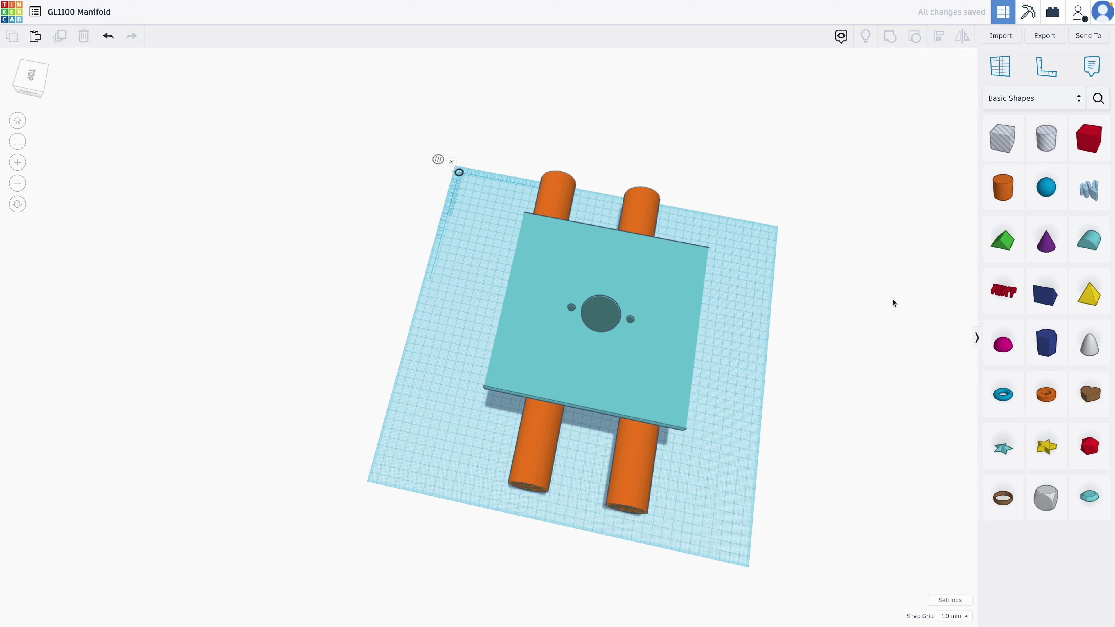
- Check the port holes' placement around the throttle-body hole on the teal plate
{"action": "right_click_drag", "start_coordinate": [852, 298], "coordinate": [840, 371]}
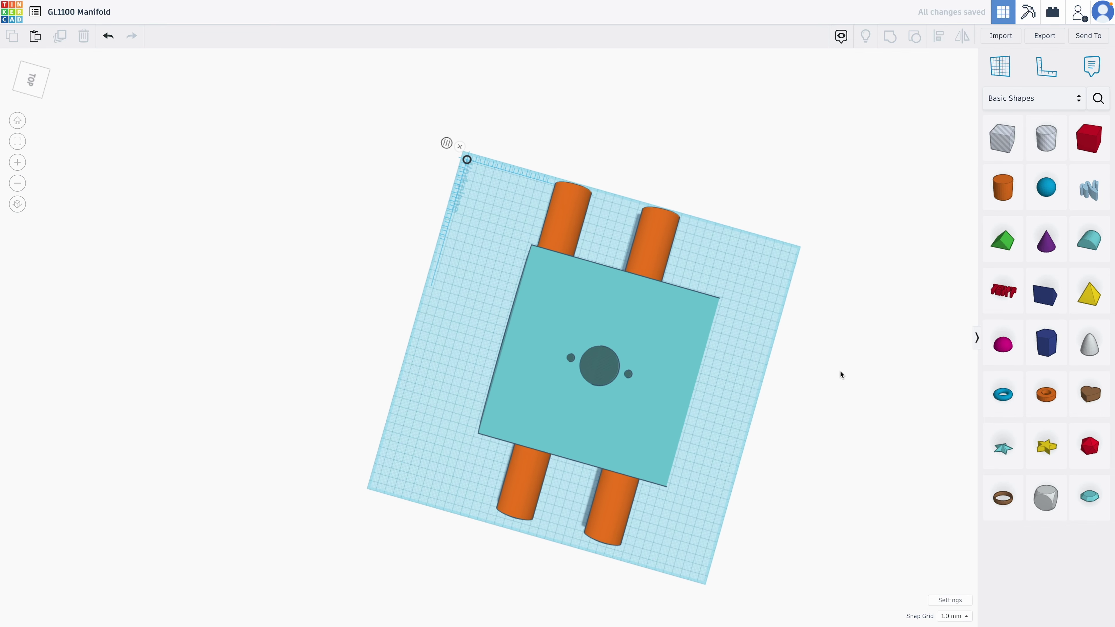
{"action": "left_click", "coordinate": [592, 374]}
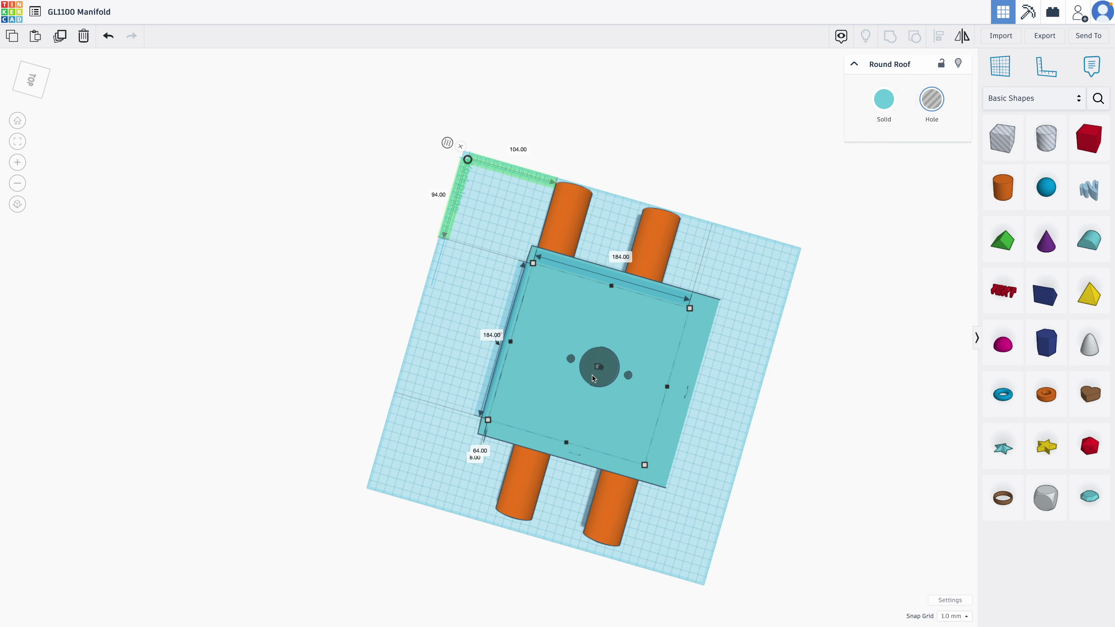
{"action": "right_click_drag", "start_coordinate": [592, 375], "coordinate": [751, 535]}
{"action": "scroll", "coordinate": [751, 536], "scroll_direction": "up", "scroll_amount": 5}
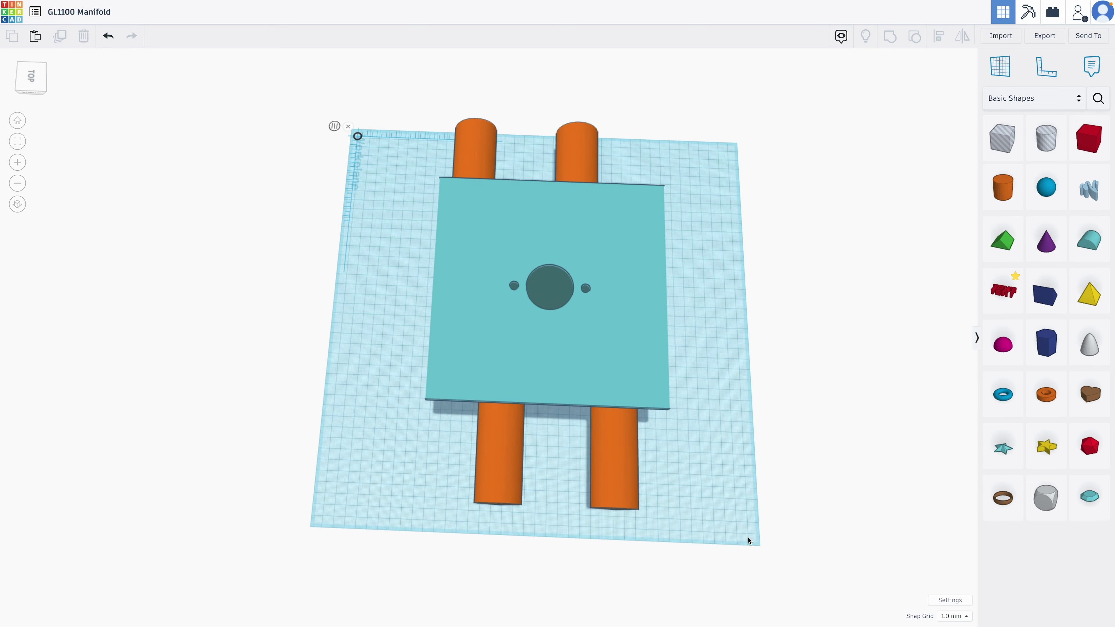
{"action": "scroll", "coordinate": [748, 538], "scroll_direction": "down", "scroll_amount": 6}
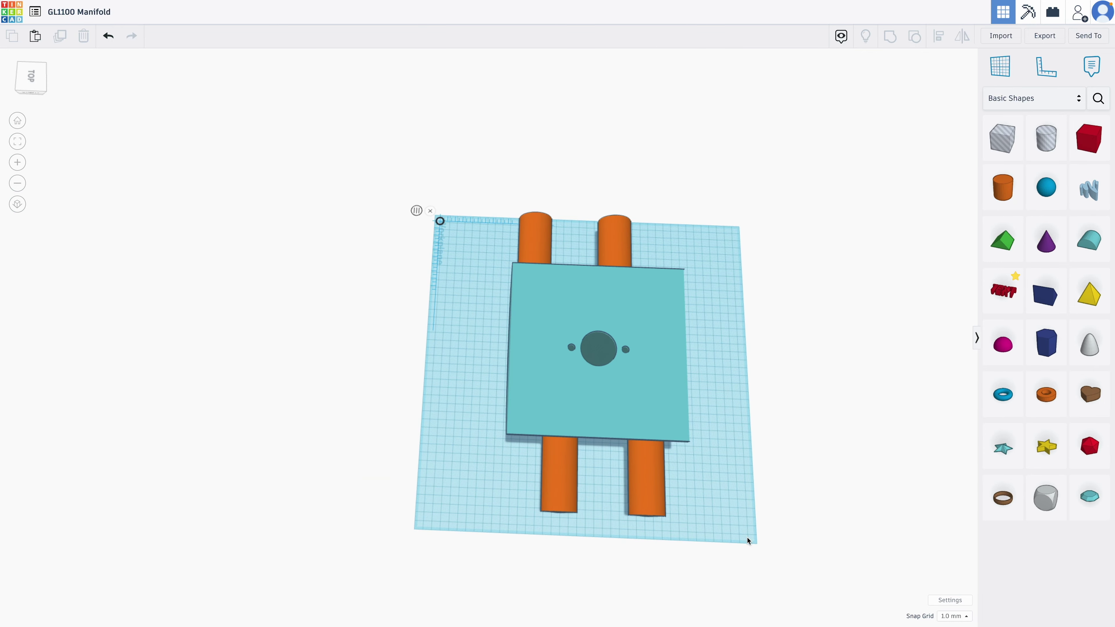
{"action": "right_click_drag", "start_coordinate": [728, 532], "coordinate": [657, 444]}
{"action": "left_click_drag", "start_coordinate": [398, 450], "coordinate": [498, 481]}
{"action": "right_click_drag", "start_coordinate": [497, 480], "coordinate": [703, 513]}
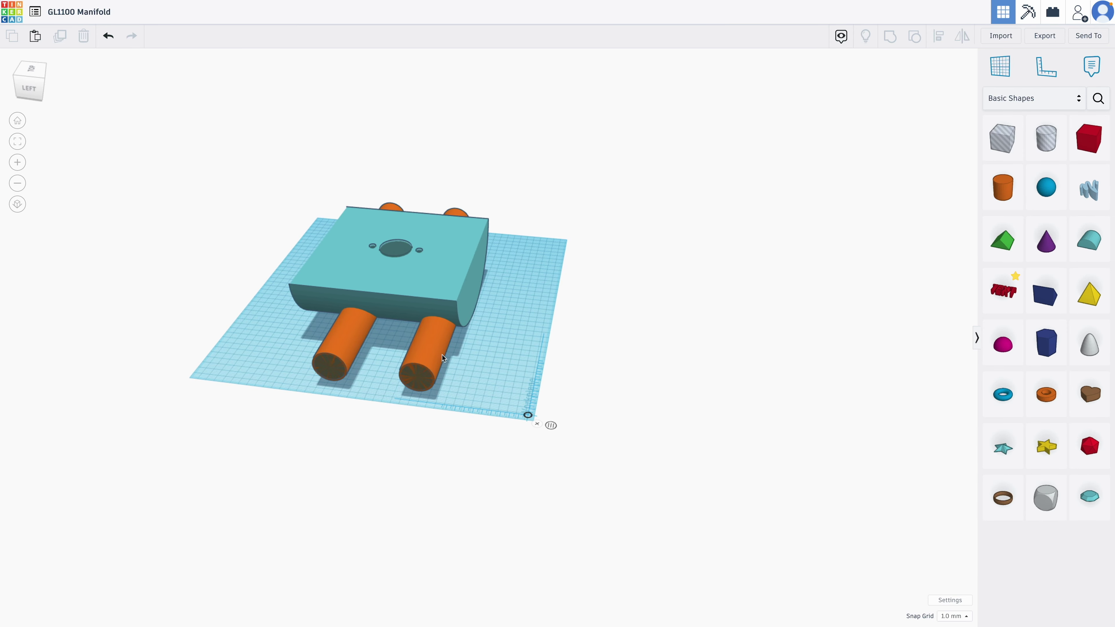
{"action": "left_click", "coordinate": [458, 317]}
{"action": "scroll", "coordinate": [458, 317], "scroll_direction": "up", "scroll_amount": 2}
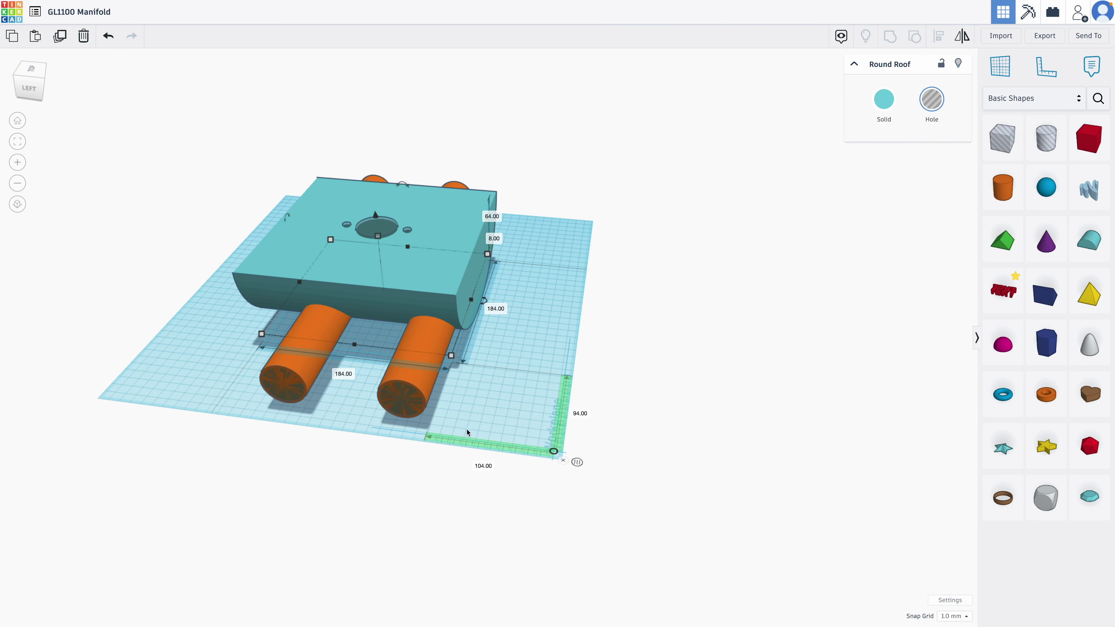
{"action": "left_click", "coordinate": [407, 383]}
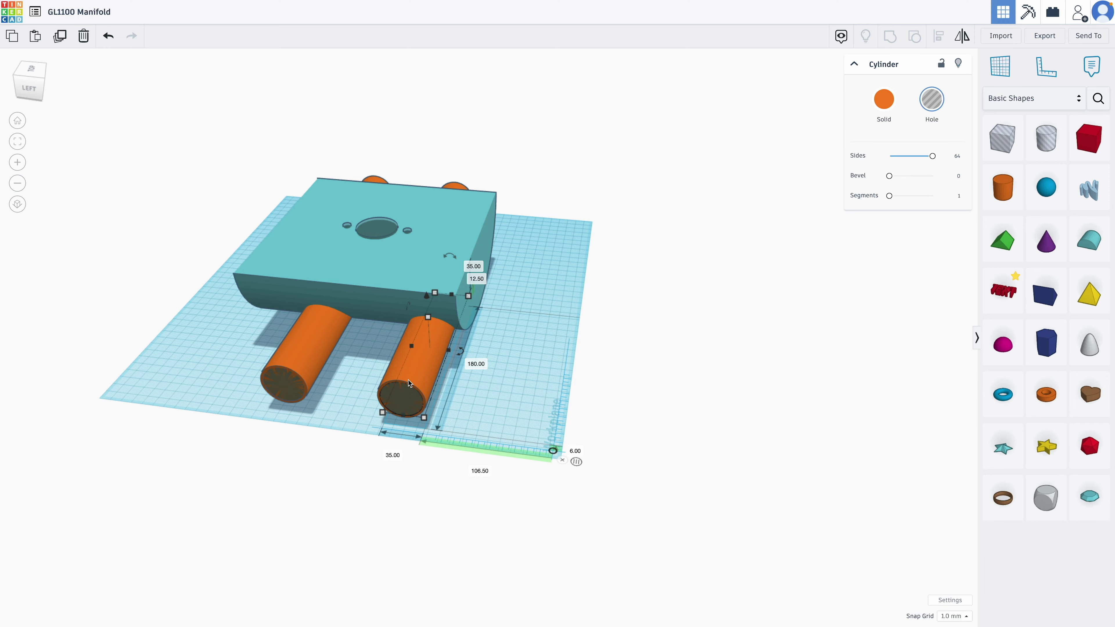
{"action": "right_click_drag", "start_coordinate": [669, 361], "coordinate": [578, 281]}
{"action": "left_click", "coordinate": [578, 279]}
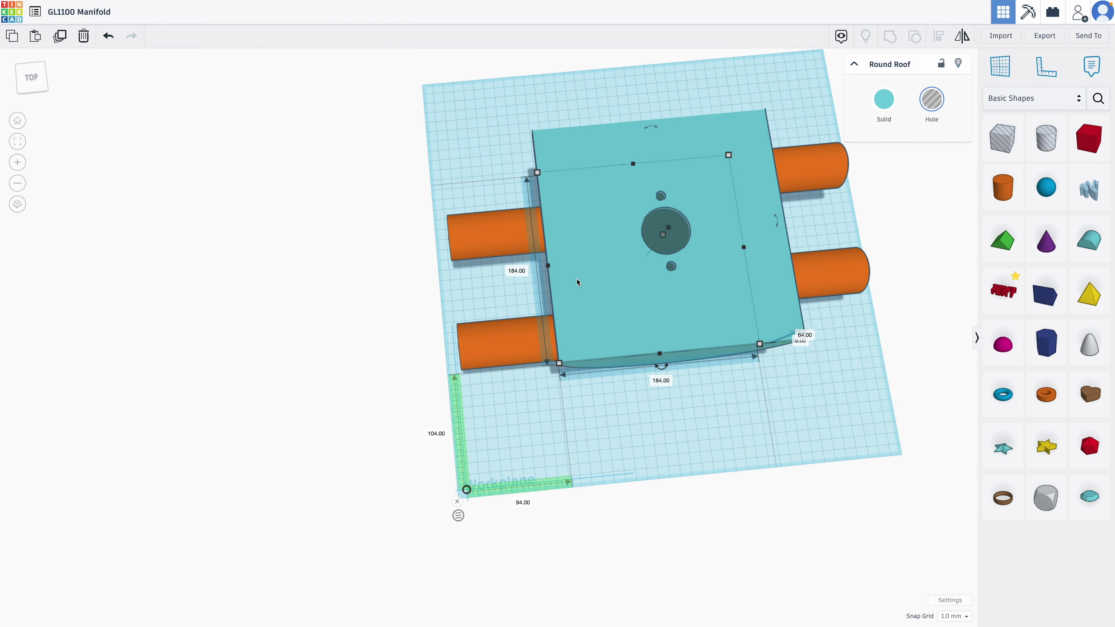
{"action": "left_click", "coordinate": [483, 348]}
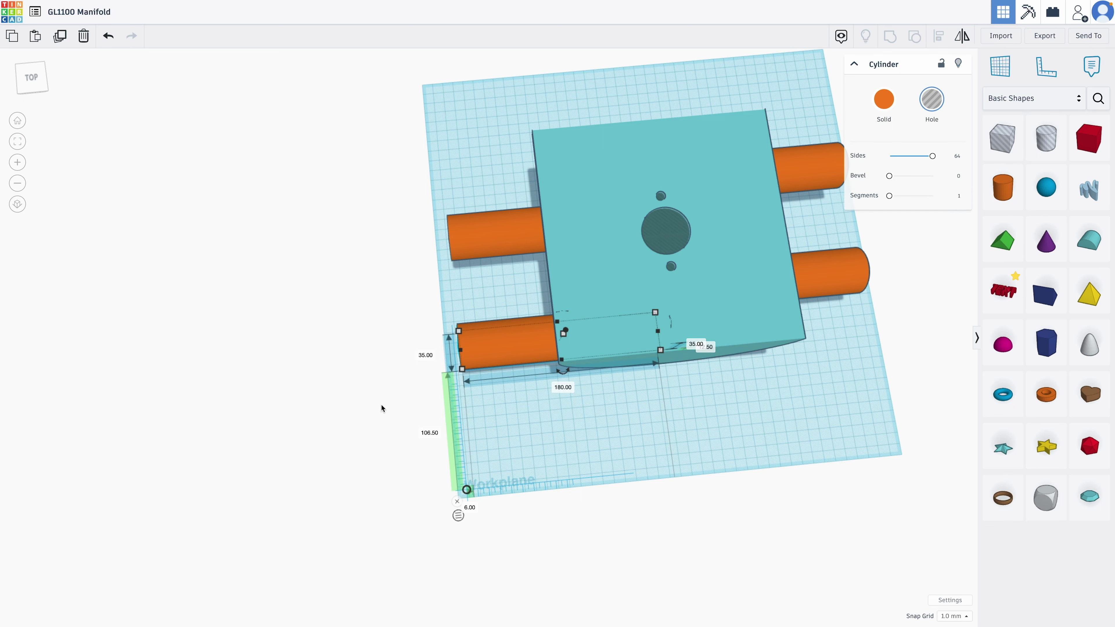
{"action": "left_click", "coordinate": [342, 259]}
{"action": "left_click_drag", "start_coordinate": [402, 189], "coordinate": [502, 388]}
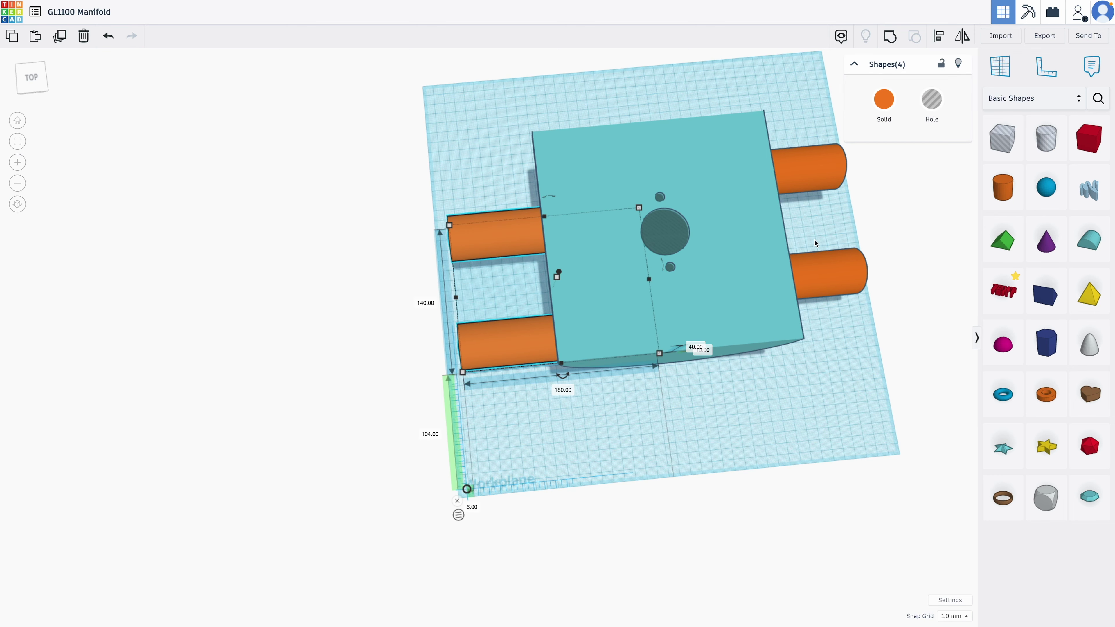
{"action": "left_click_drag", "start_coordinate": [797, 116], "coordinate": [889, 279]}
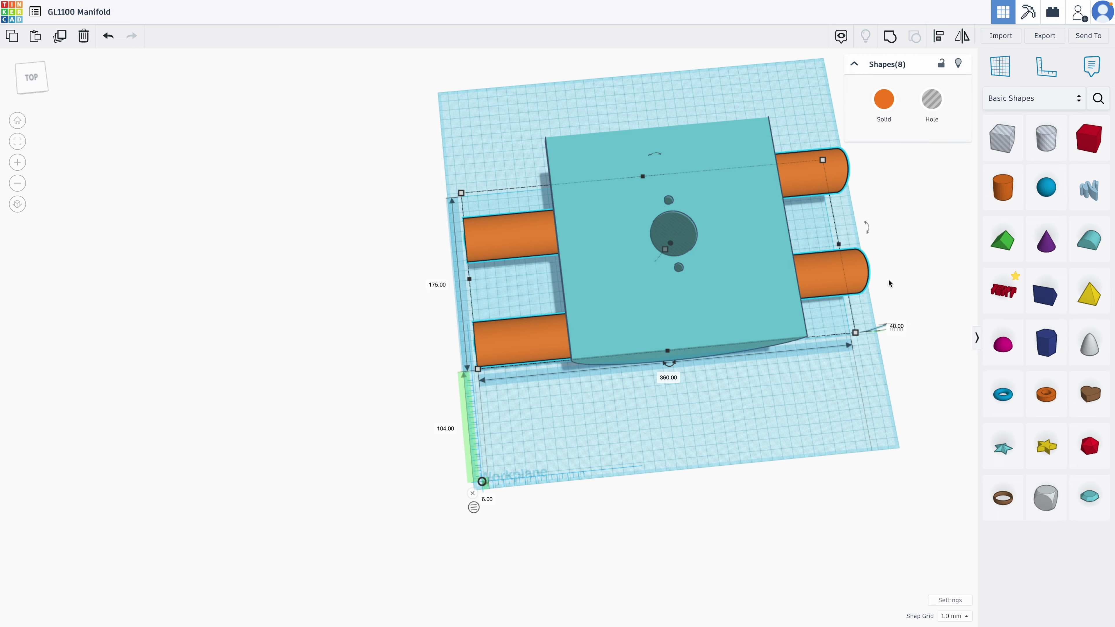
{"action": "right_click_drag", "start_coordinate": [889, 279], "coordinate": [597, 523]}
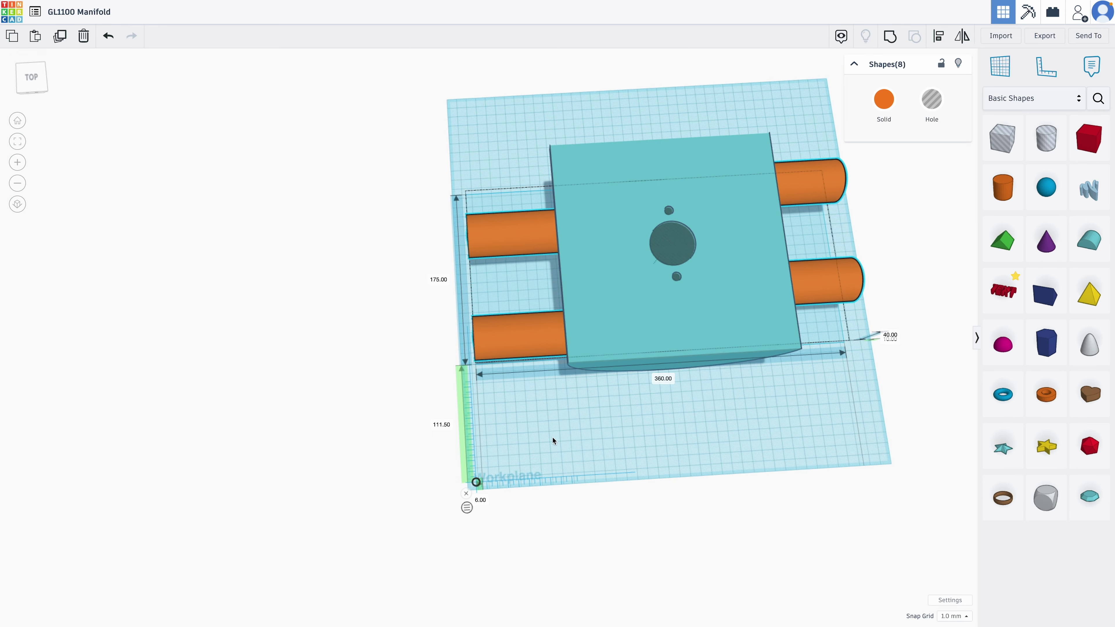
{"action": "right_click_drag", "start_coordinate": [553, 441], "coordinate": [537, 494]}
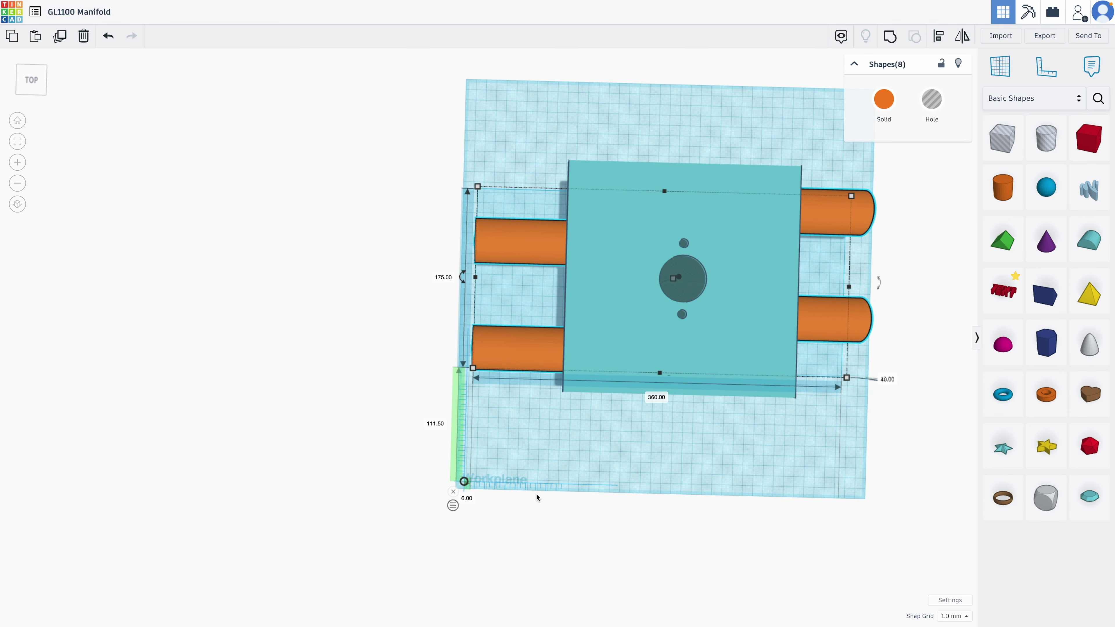
{"action": "left_click", "coordinate": [335, 419]}
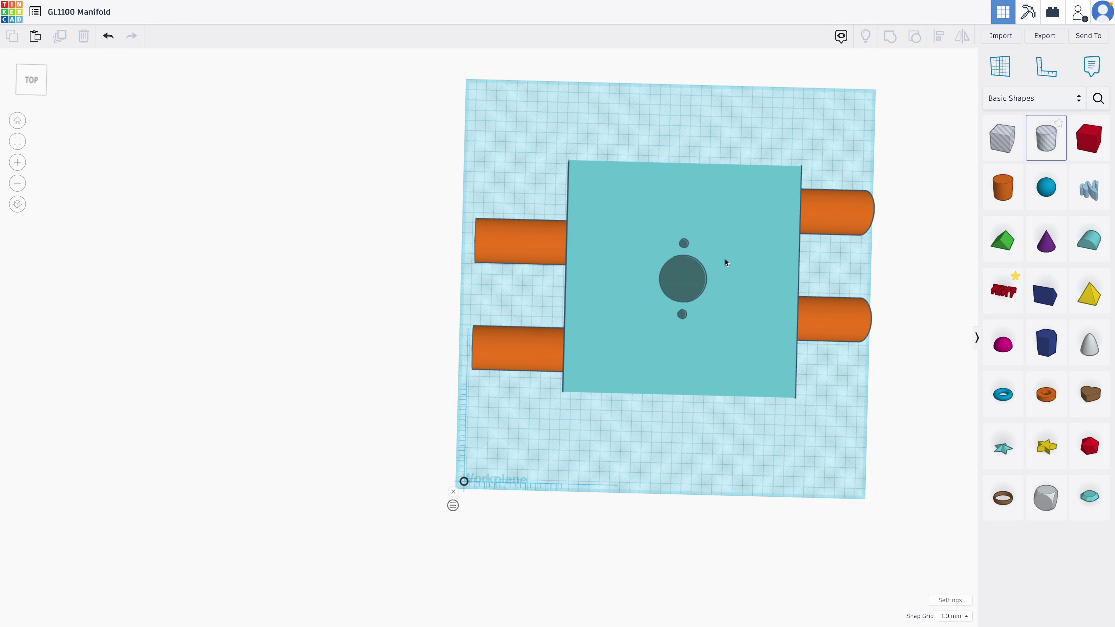
{"action": "left_click_drag", "start_coordinate": [1047, 137], "coordinate": [937, 282]}
- Size the new hole cylinder 14 × 14 mm and 12 mm tall
{"action": "left_click", "coordinate": [894, 284]}
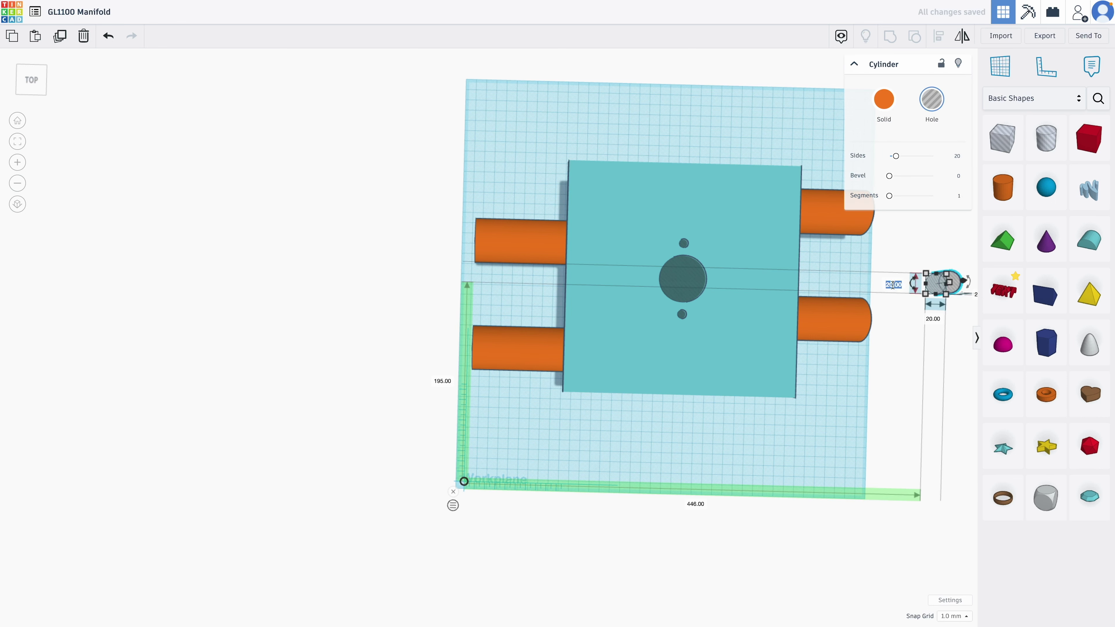
{"action": "type", "text": "14"}
{"action": "key", "text": "Return"}
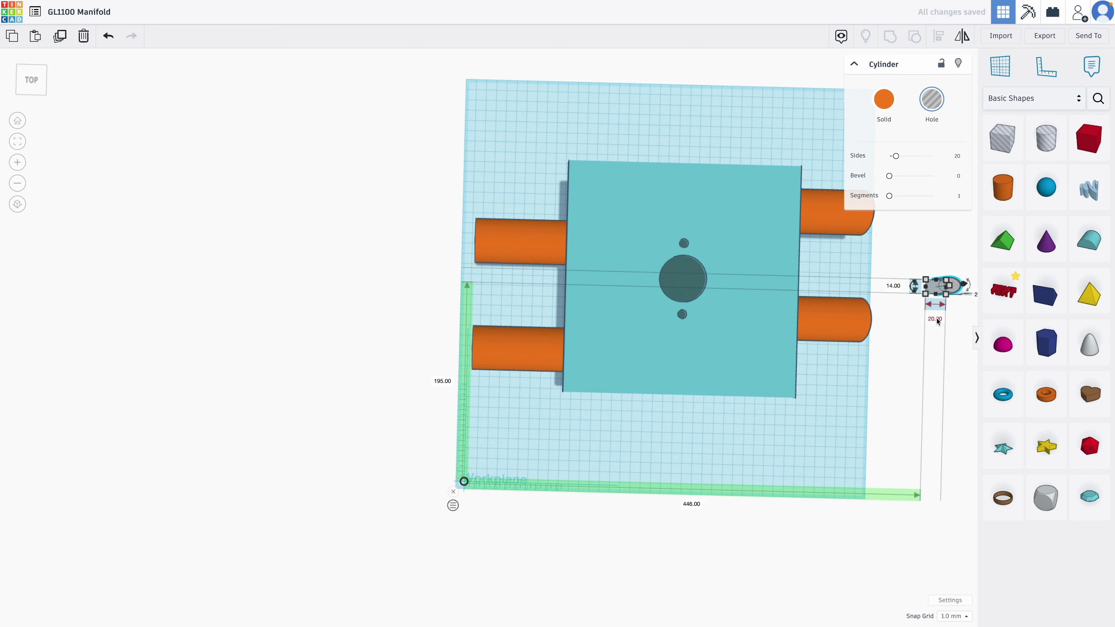
{"action": "left_click", "coordinate": [936, 319]}
{"action": "type", "text": "14"}
{"action": "key", "text": "Return"}
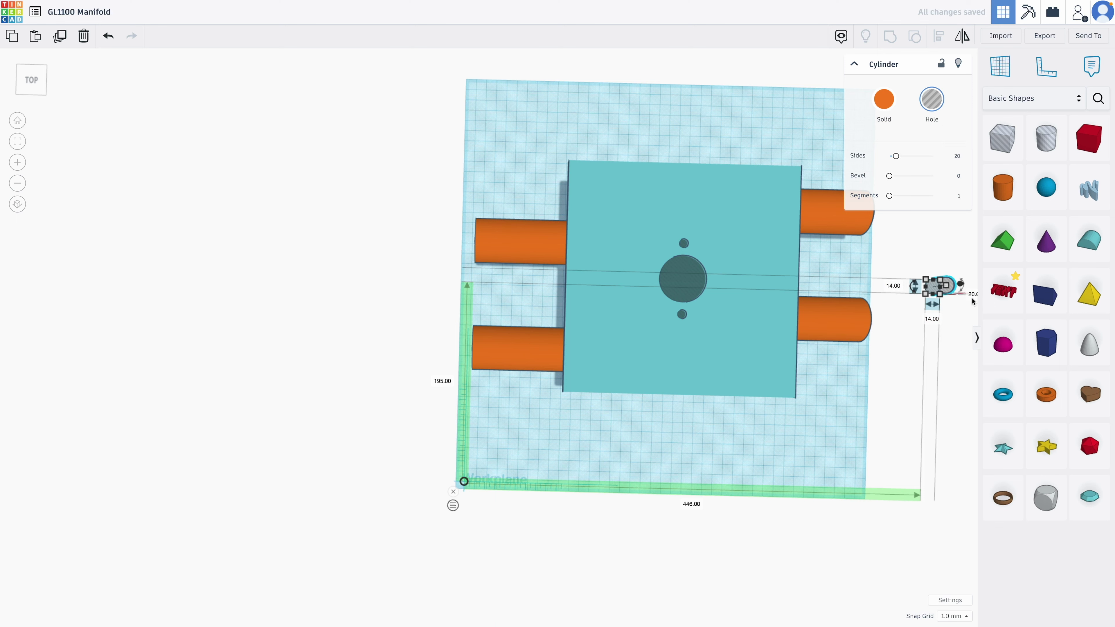
{"action": "left_click", "coordinate": [972, 298]}
{"action": "type", "text": "12"}
{"action": "key", "text": "Return"}
- Raise the 14 mm hole 30 mm and move it onto the teal block
{"action": "right_click_drag", "start_coordinate": [873, 381], "coordinate": [974, 303]}
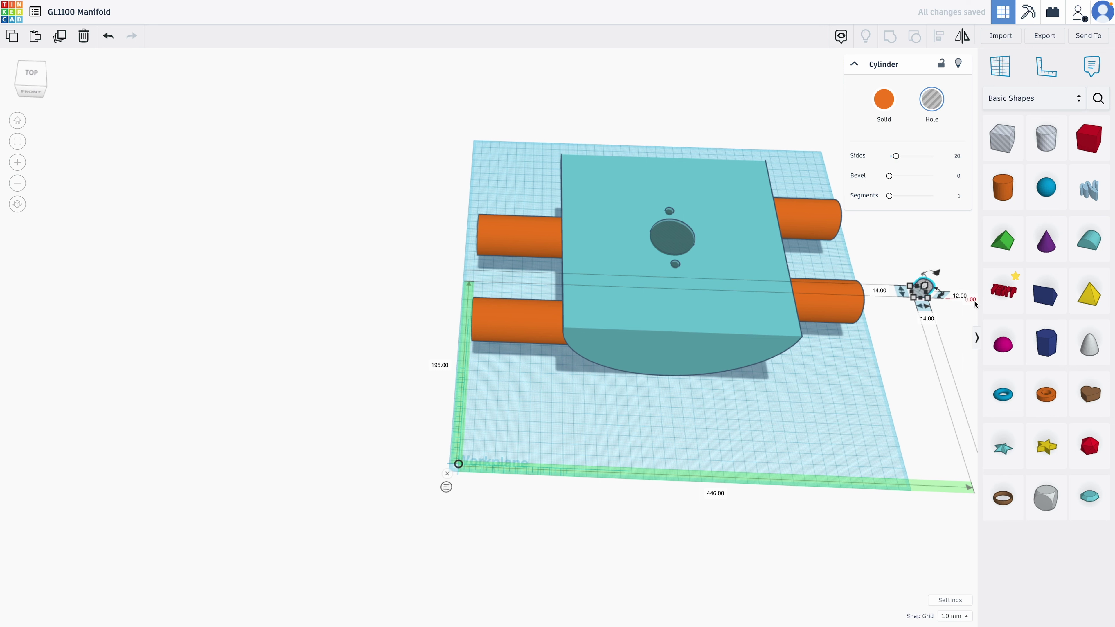
{"action": "left_click", "coordinate": [974, 301]}
{"action": "type", "text": "30"}
{"action": "key", "text": "Return"}
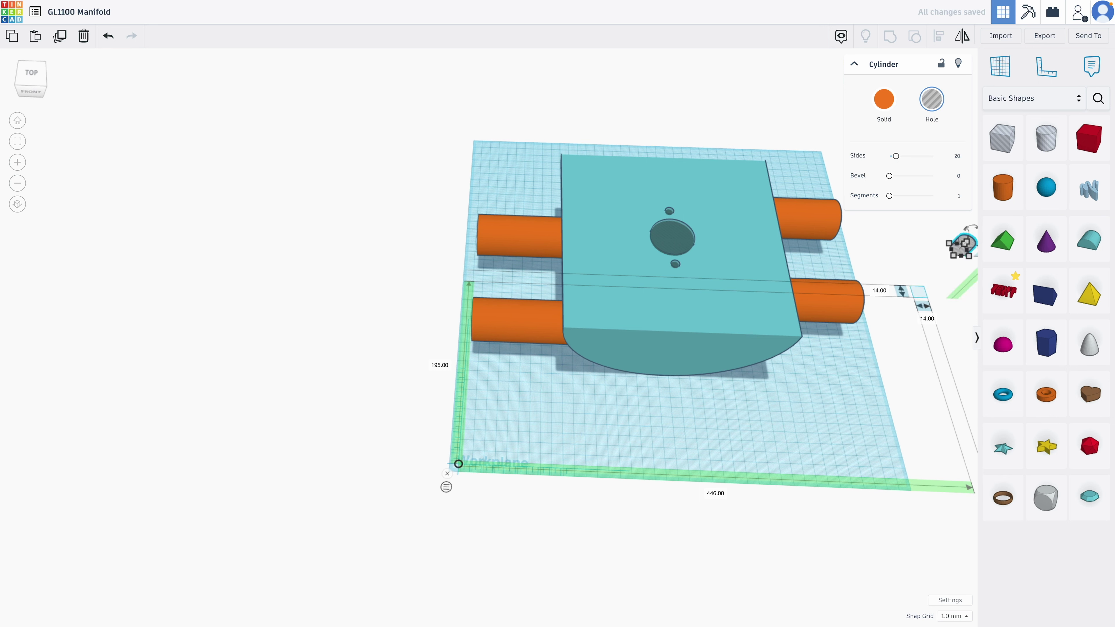
{"action": "left_click", "coordinate": [935, 362]}
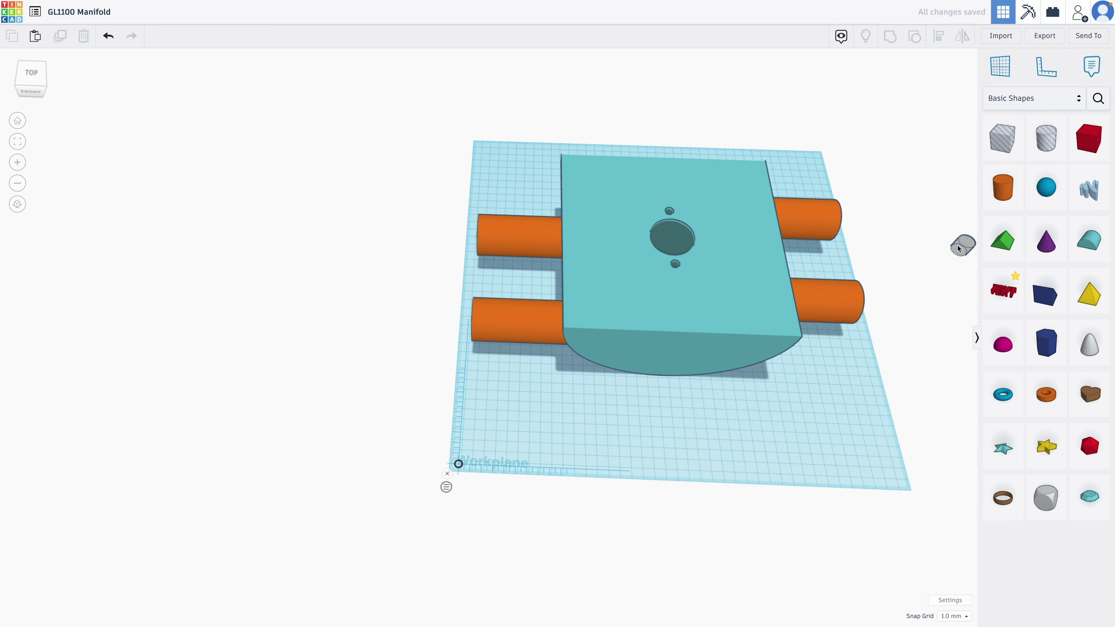
{"action": "left_click_drag", "start_coordinate": [961, 248], "coordinate": [758, 249]}
{"action": "right_click_drag", "start_coordinate": [766, 435], "coordinate": [885, 488]}
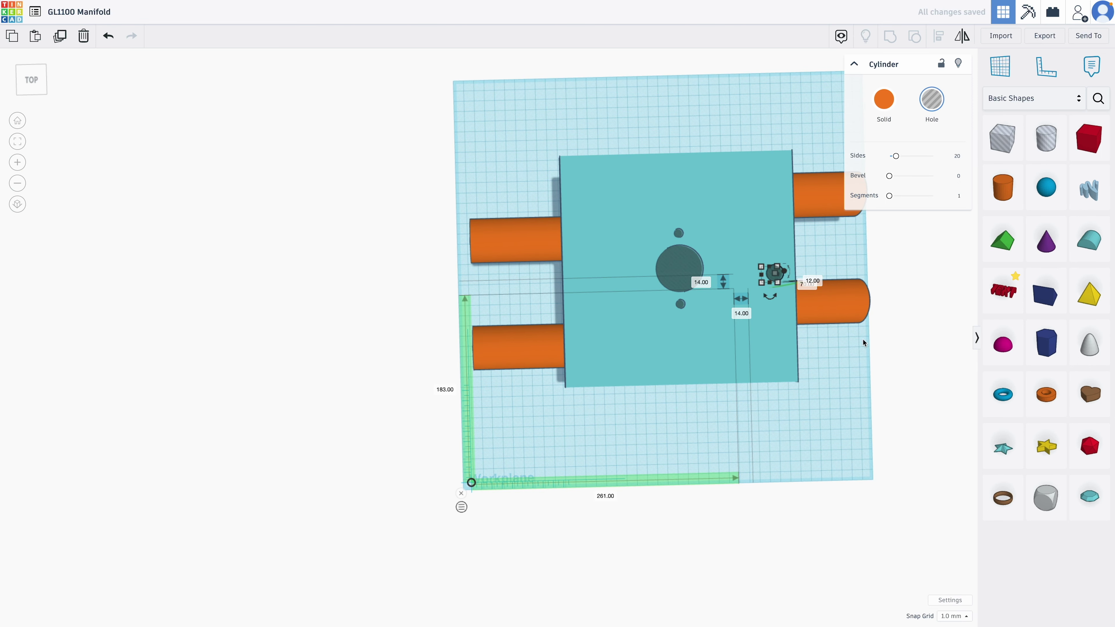
{"action": "left_click", "coordinate": [915, 271]}
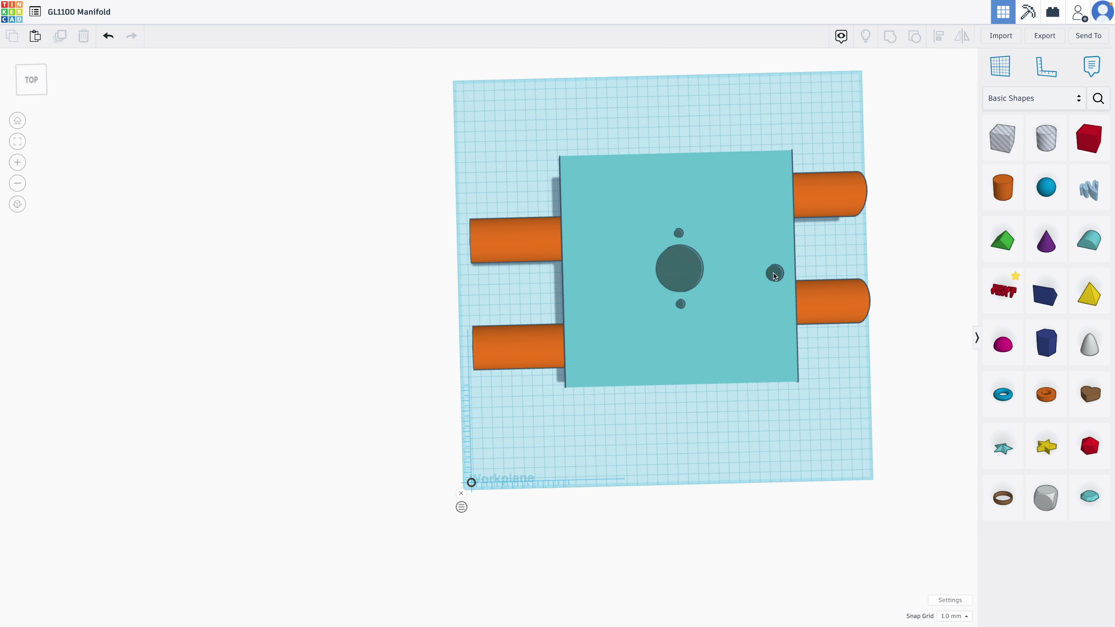
{"action": "right_click_drag", "start_coordinate": [774, 275], "coordinate": [583, 244]}
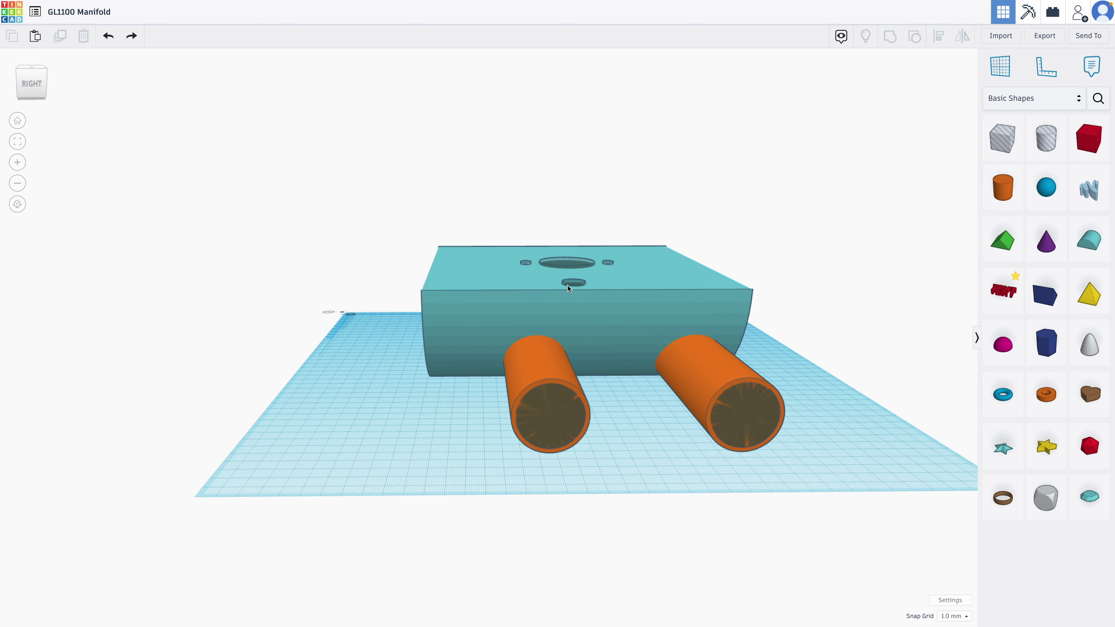
- Shift the 14 mm hole right and set its elevation to 70 mm
{"action": "left_click_drag", "start_coordinate": [567, 285], "coordinate": [608, 286]}
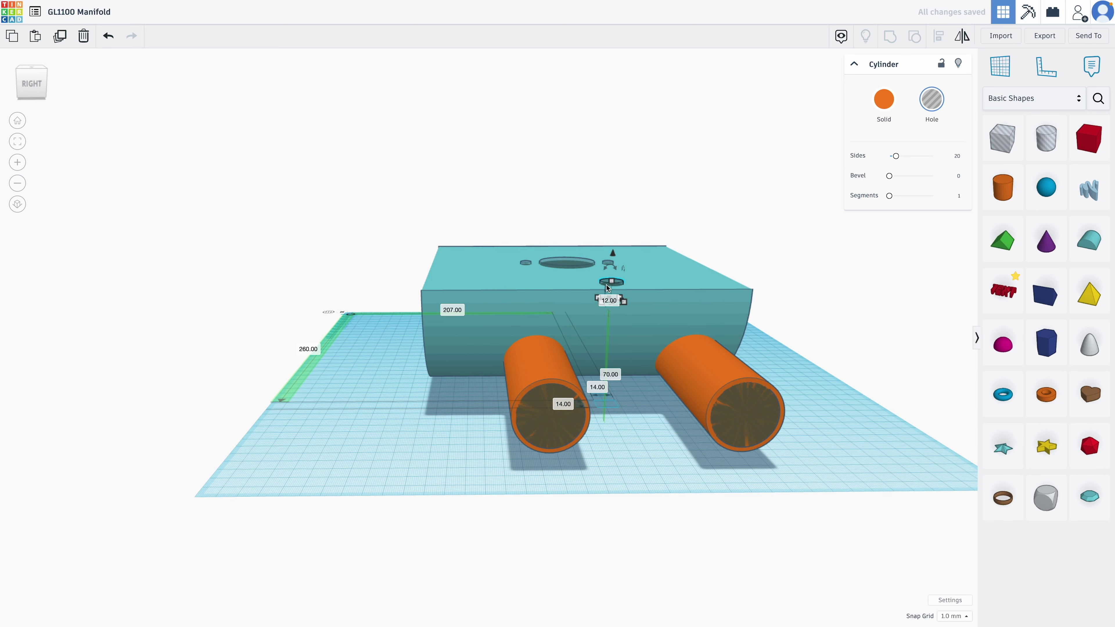
{"action": "scroll", "coordinate": [702, 264], "scroll_direction": "up", "scroll_amount": 1}
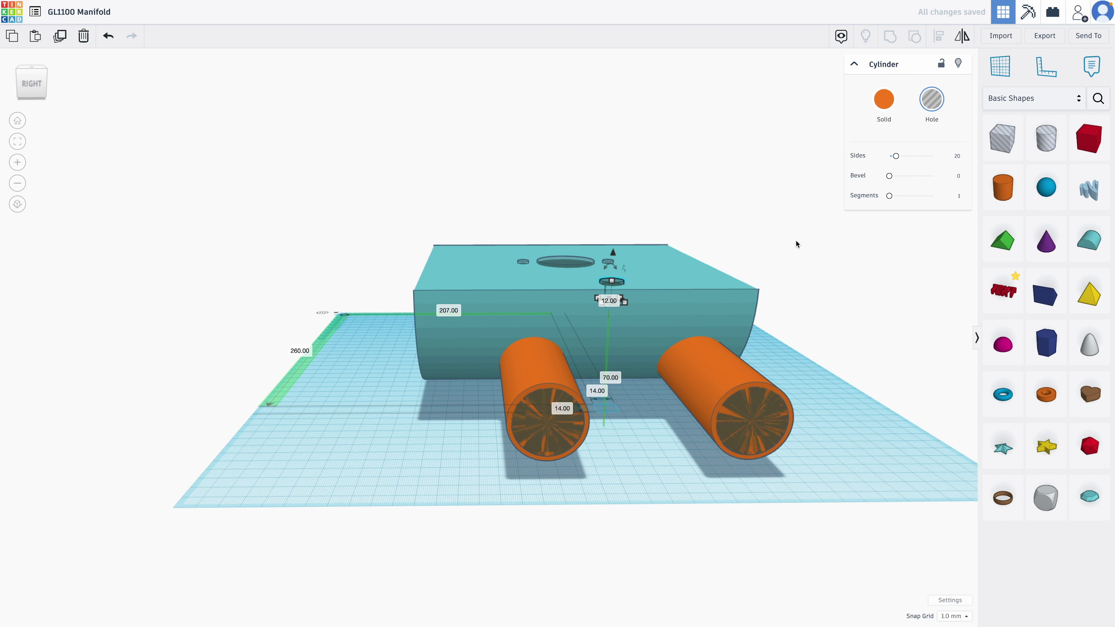
{"action": "left_click", "coordinate": [819, 245]}
{"action": "key", "text": "ctrl+z"}
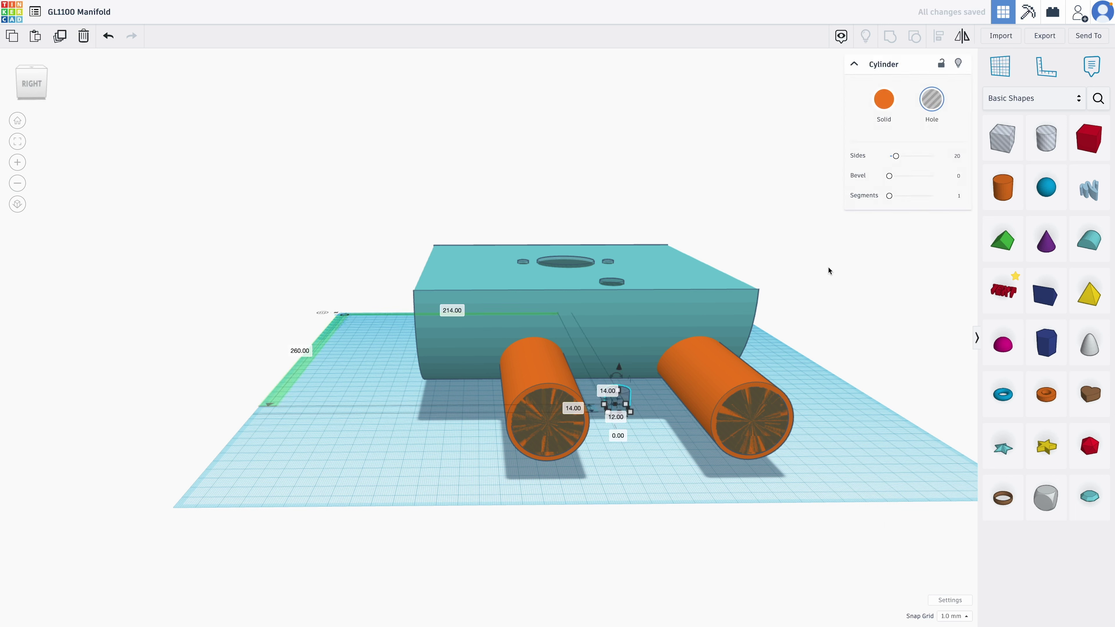
{"action": "left_click", "coordinate": [617, 435]}
{"action": "type", "text": "12"}
{"action": "key", "text": "Return"}
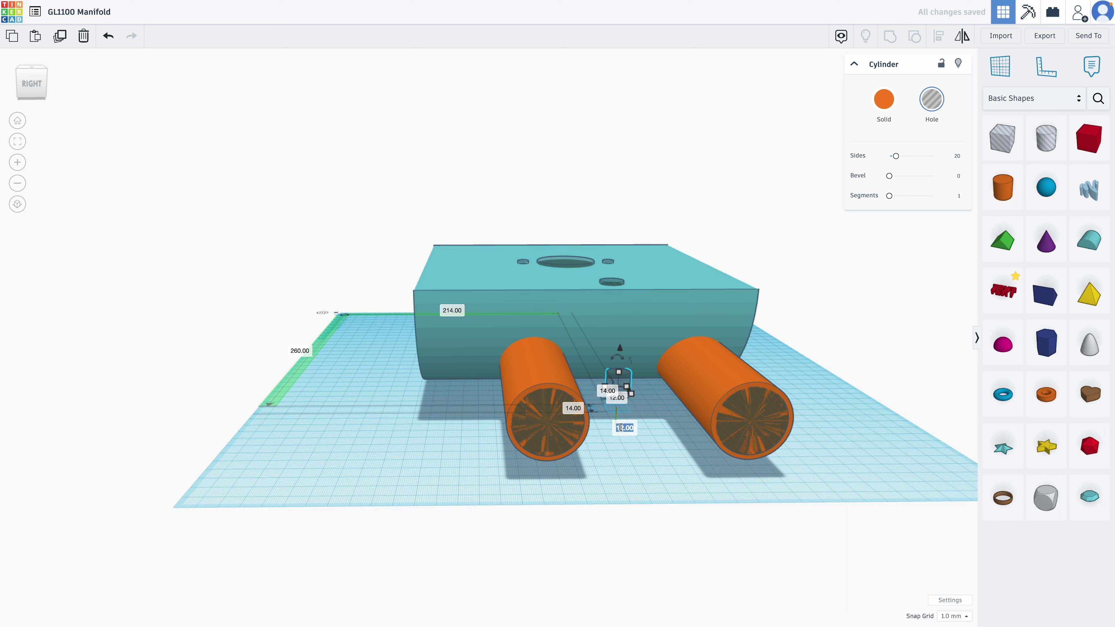
{"action": "type", "text": "70"}
{"action": "key", "text": "Return"}
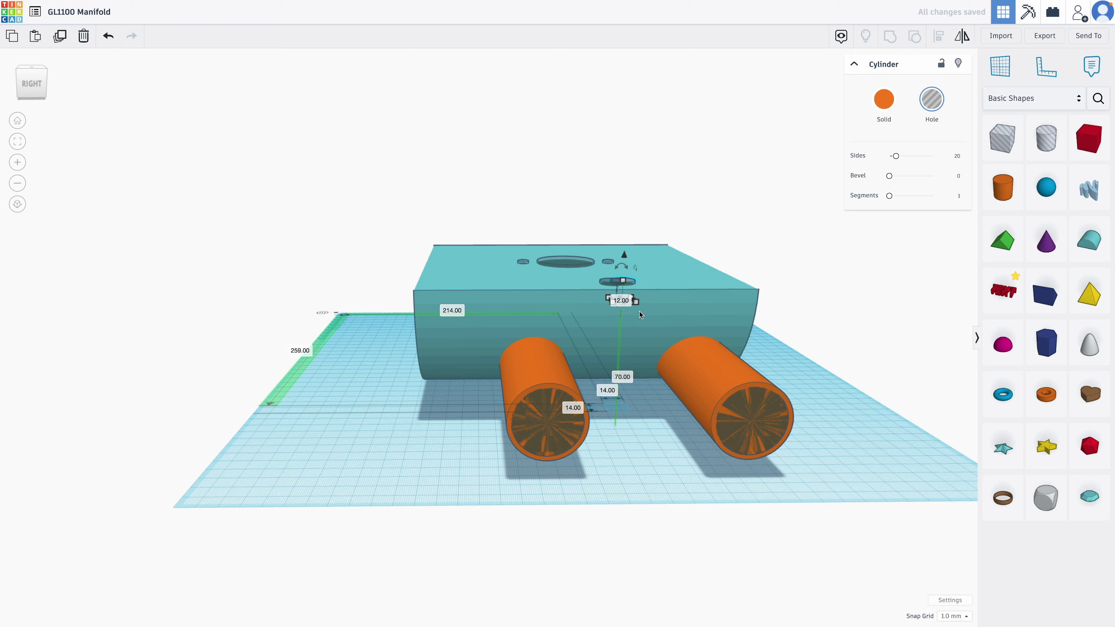
- Drag the 14 mm hole between the throttle-body hole and the runners' end
{"action": "left_click_drag", "start_coordinate": [631, 283], "coordinate": [574, 248]}
{"action": "right_click_drag", "start_coordinate": [568, 232], "coordinate": [998, 349]}
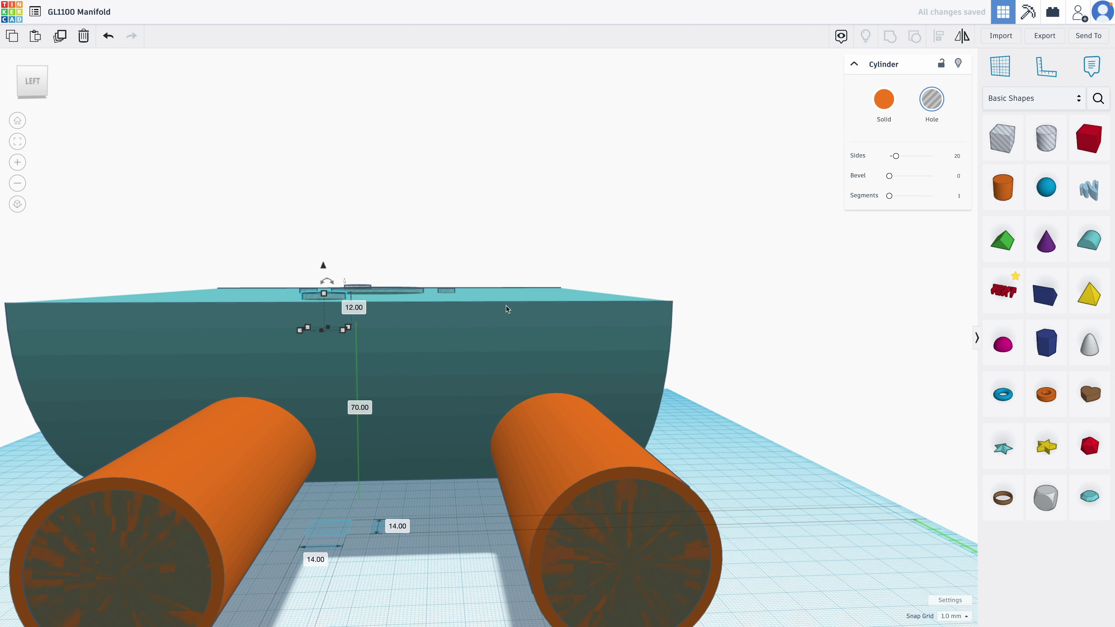
{"action": "left_click_drag", "start_coordinate": [331, 290], "coordinate": [421, 314]}
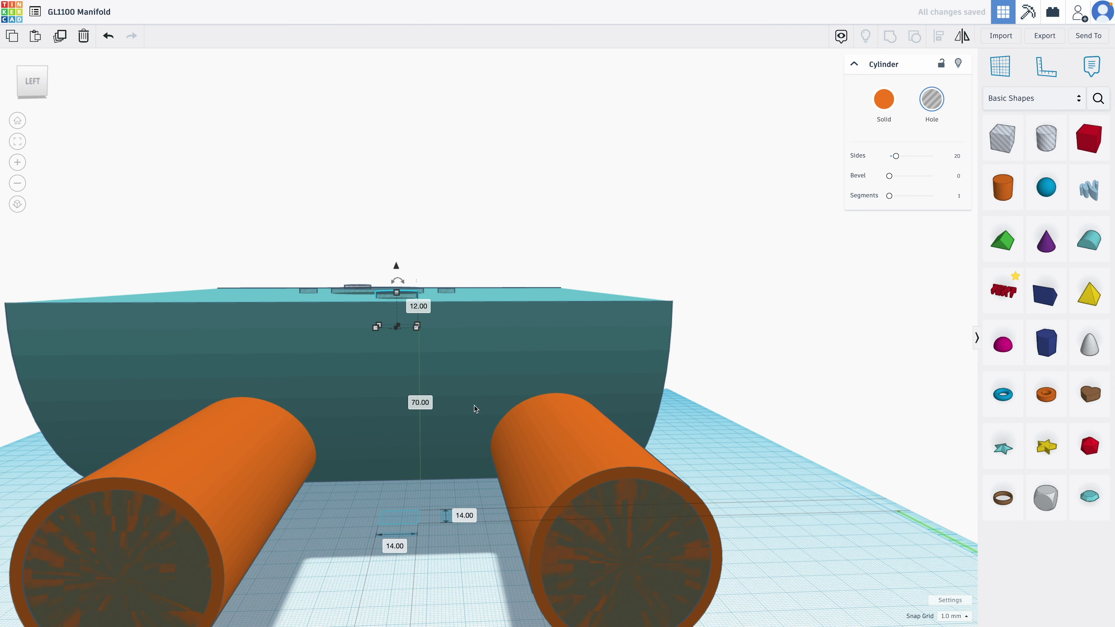
{"action": "right_click_drag", "start_coordinate": [475, 406], "coordinate": [462, 525]}
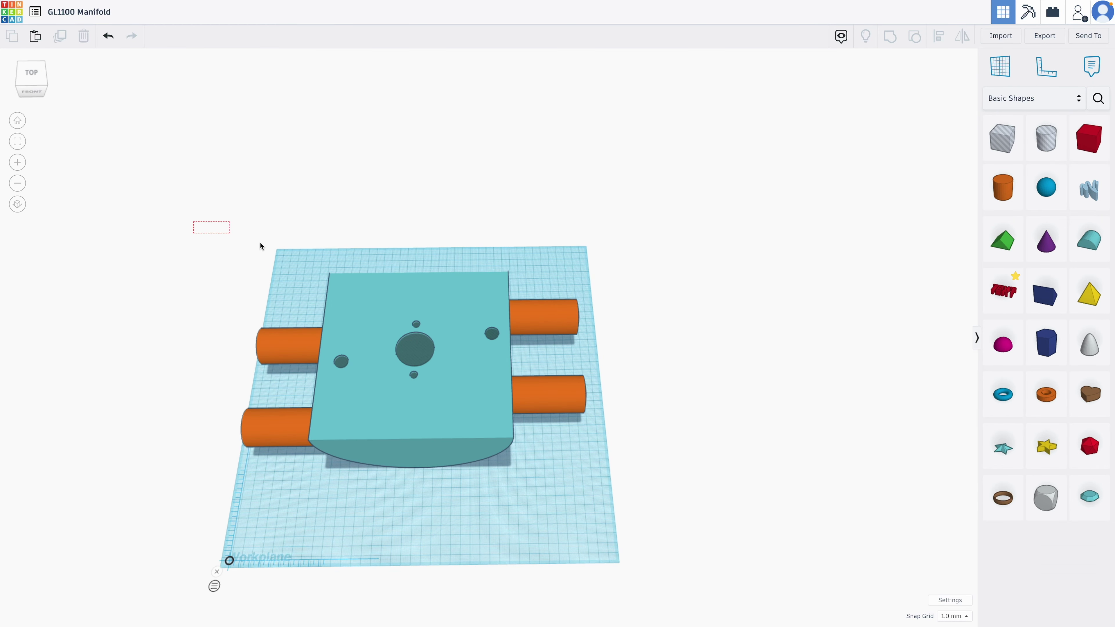
- Check the shapes by selecting everything, then the Round Roof block
{"action": "left_click_drag", "start_coordinate": [261, 246], "coordinate": [668, 509]}
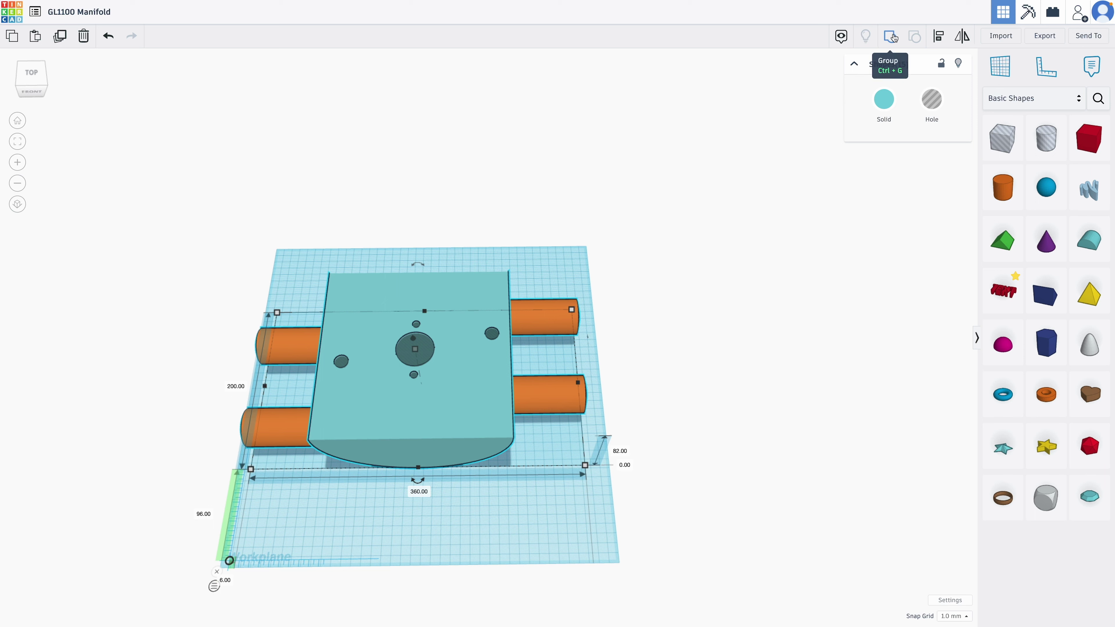
{"action": "left_click", "coordinate": [727, 289]}
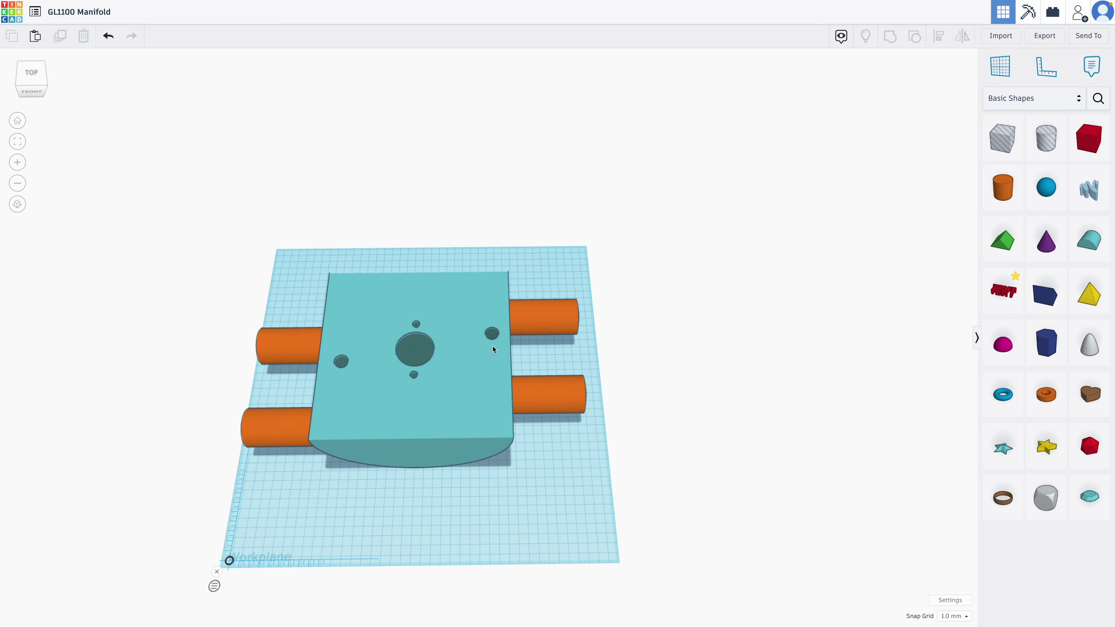
{"action": "left_click", "coordinate": [494, 336]}
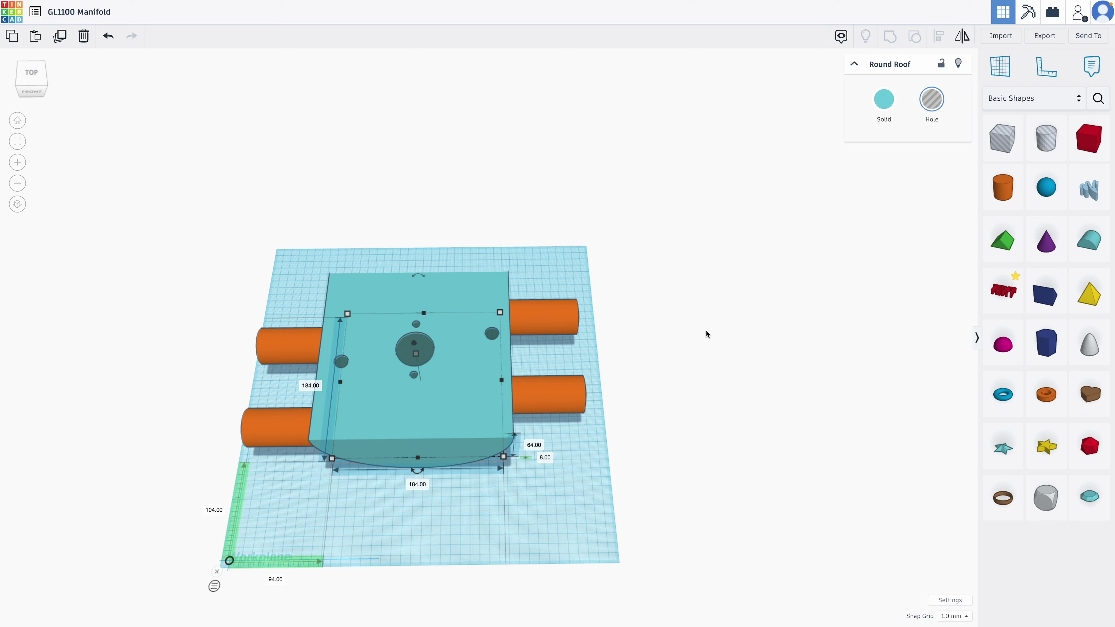
{"action": "left_click", "coordinate": [746, 290]}
{"action": "right_click_drag", "start_coordinate": [746, 290], "coordinate": [490, 220]}
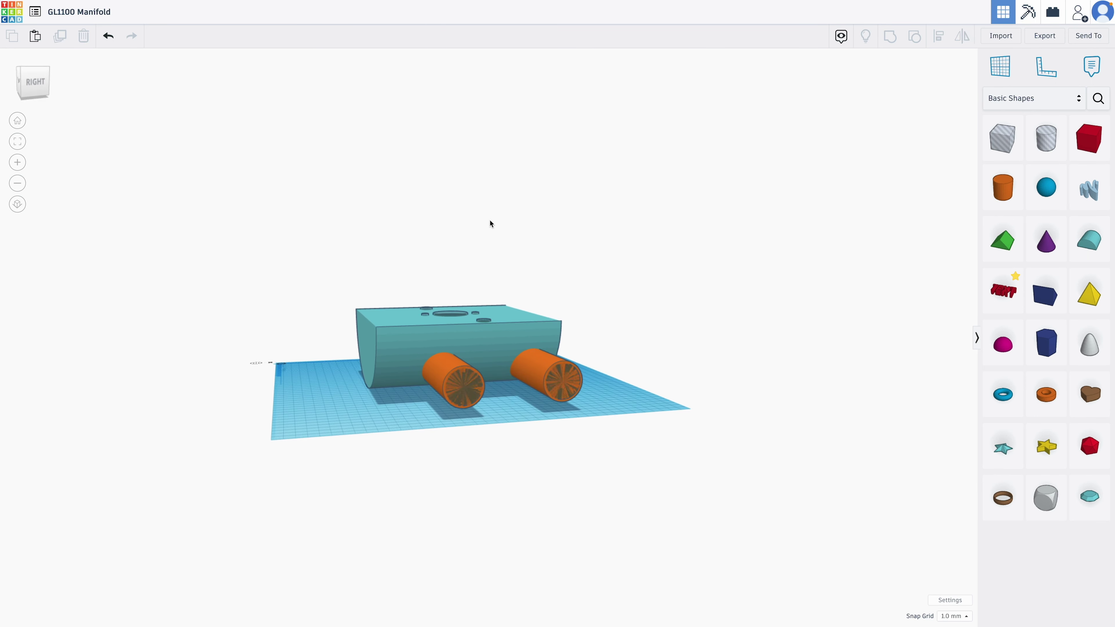
- Raise the top hole cylinder and a small port hole from 20 to 64 sides
{"action": "left_click", "coordinate": [481, 323]}
{"action": "left_click_drag", "start_coordinate": [898, 156], "coordinate": [991, 165]}
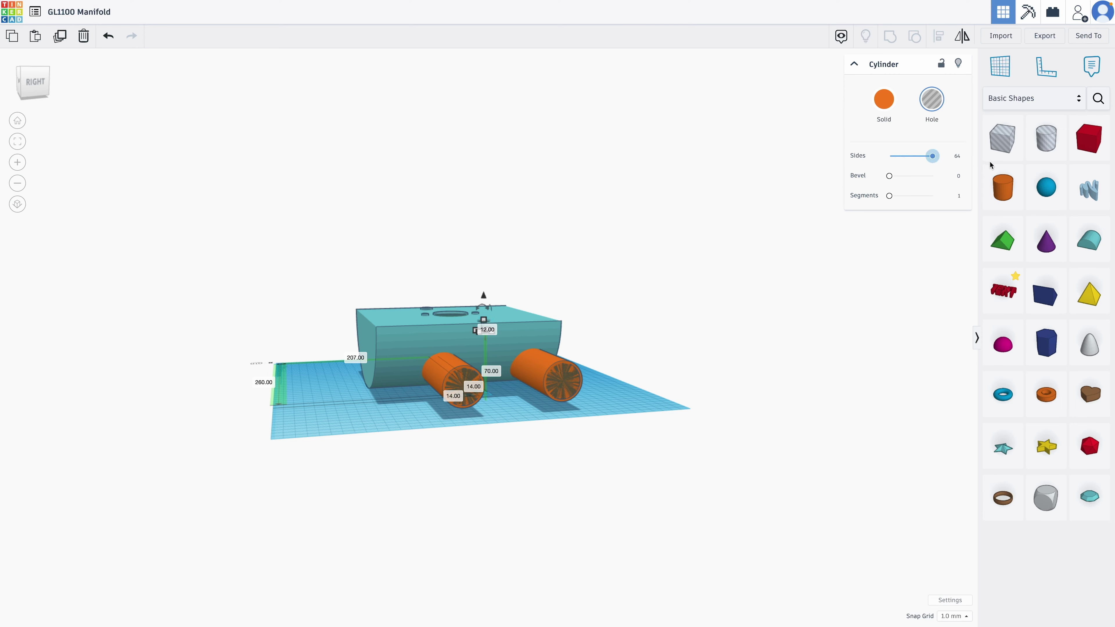
{"action": "left_click", "coordinate": [708, 299]}
{"action": "mouse_move", "coordinate": [443, 466]}
{"action": "right_mouse_down"}
{"action": "mouse_move", "coordinate": [871, 476]}
{"action": "mouse_move", "coordinate": [867, 523]}
{"action": "mouse_move", "coordinate": [444, 444]}
{"action": "right_mouse_up"}
{"action": "left_click", "coordinate": [421, 409]}
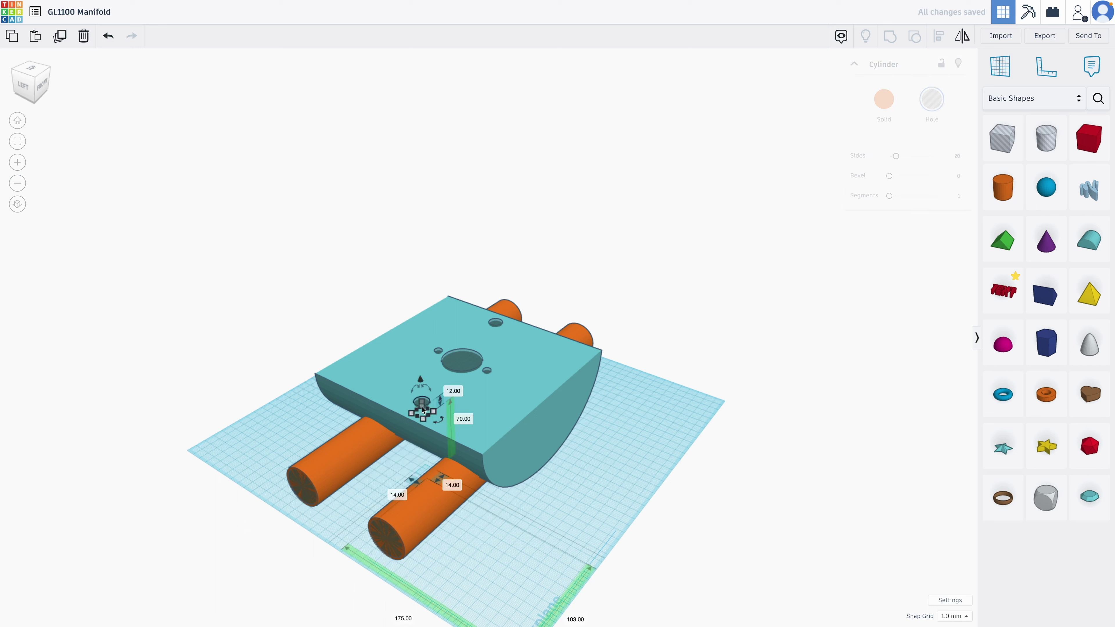
{"action": "left_click_drag", "start_coordinate": [896, 156], "coordinate": [934, 157]}
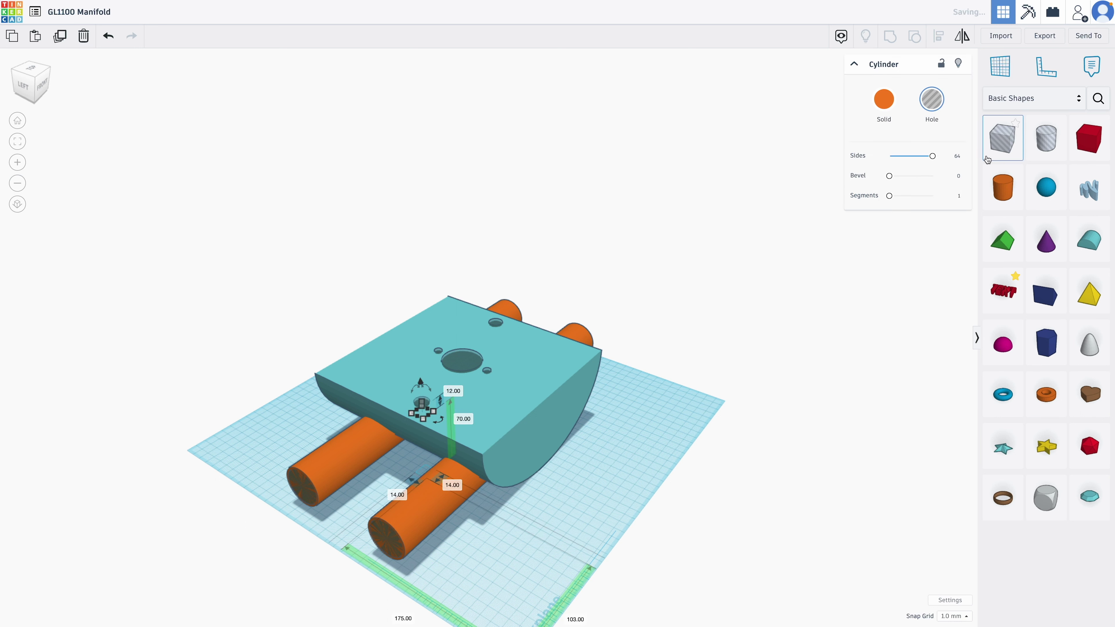
{"action": "left_click", "coordinate": [488, 372]}
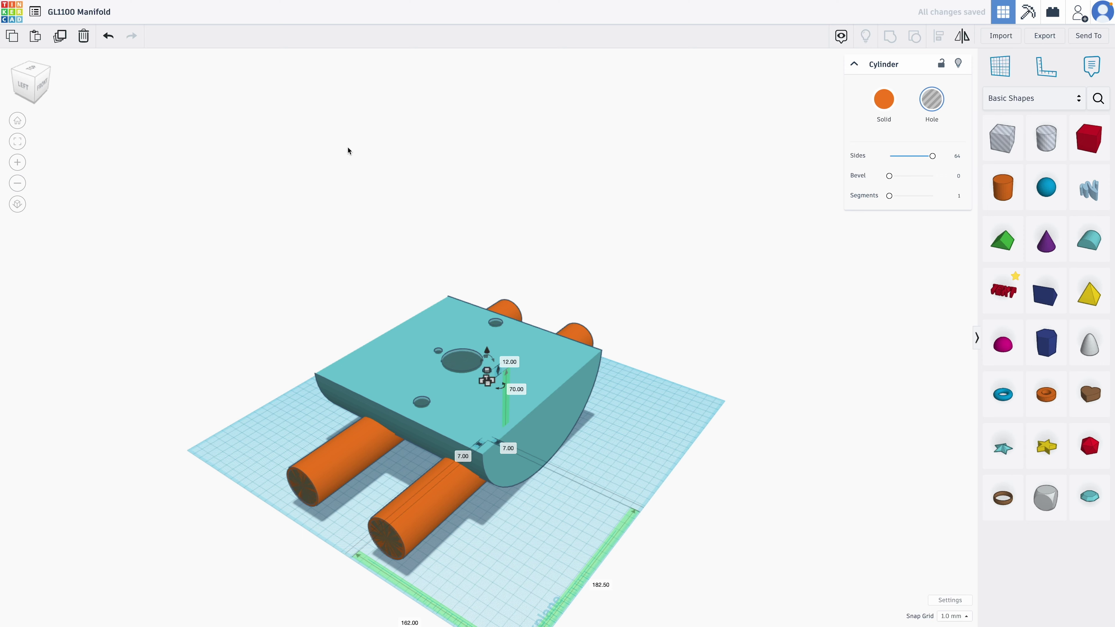
{"action": "right_click_drag", "start_coordinate": [569, 176], "coordinate": [461, 275]}
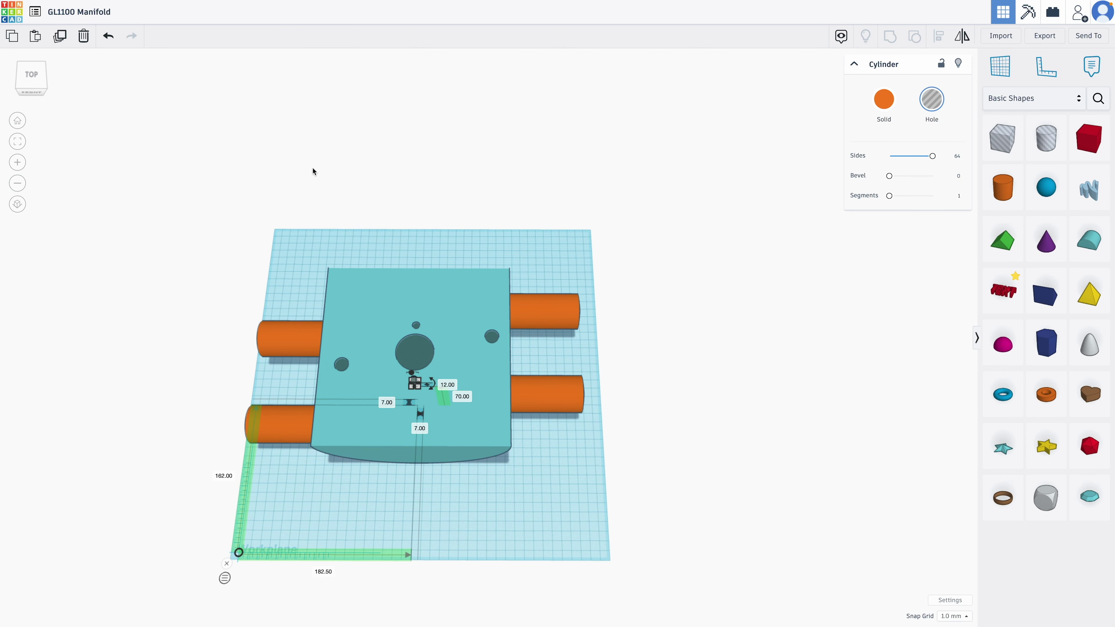
{"action": "key", "text": "ctrl+a"}
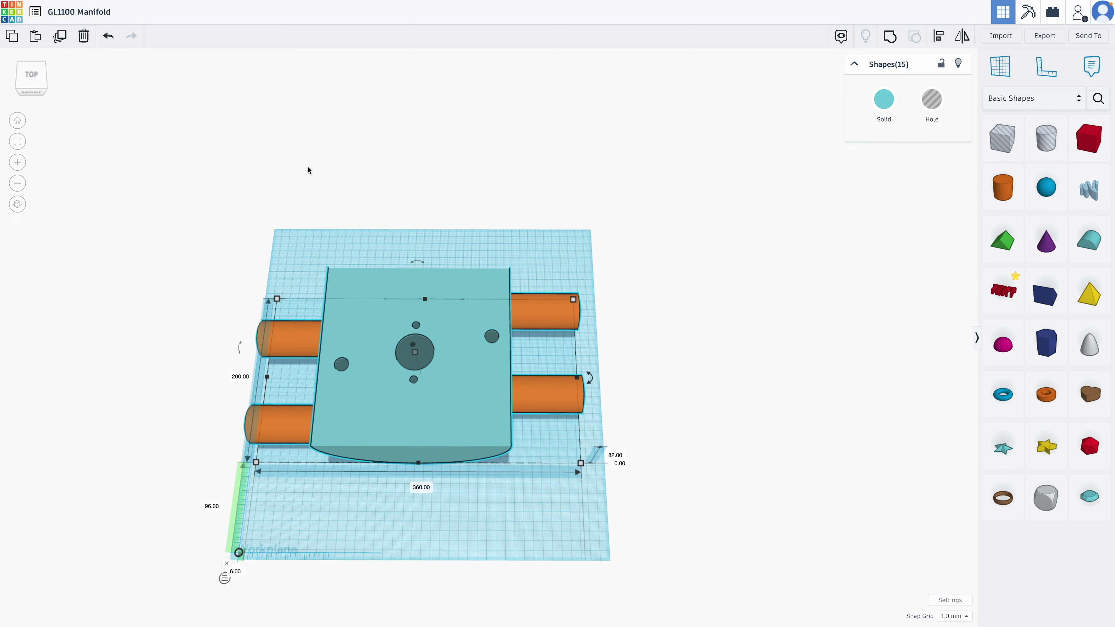
- Group all 15 shapes into one teal solid and orbit to inspect the cut holes
{"action": "left_click", "coordinate": [890, 39]}
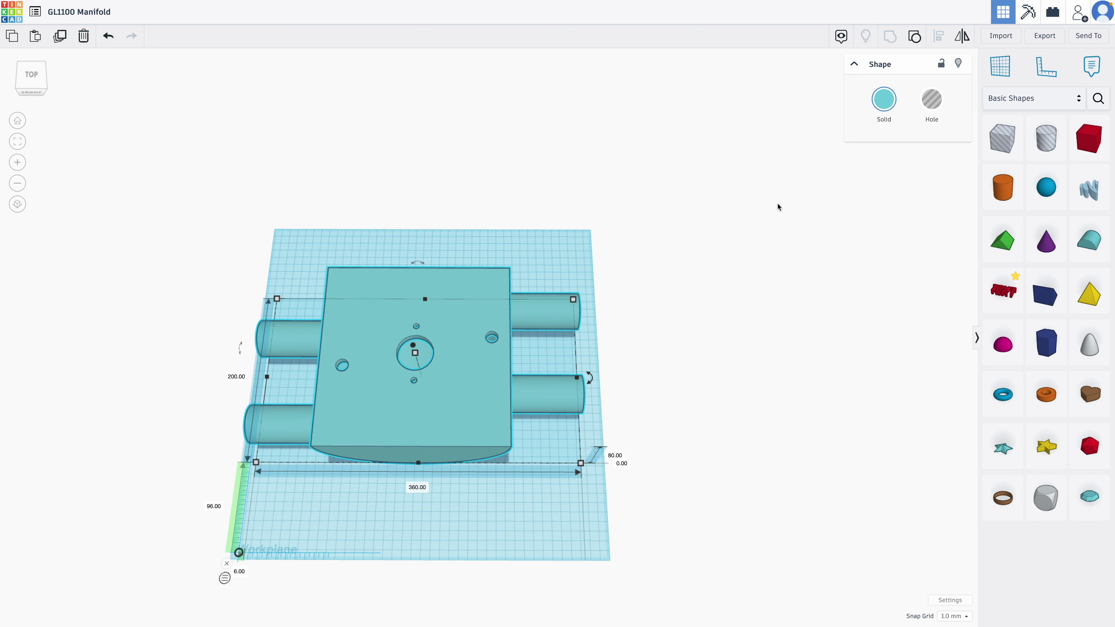
{"action": "left_click", "coordinate": [441, 131]}
{"action": "right_click_drag", "start_coordinate": [671, 285], "coordinate": [587, 252]}
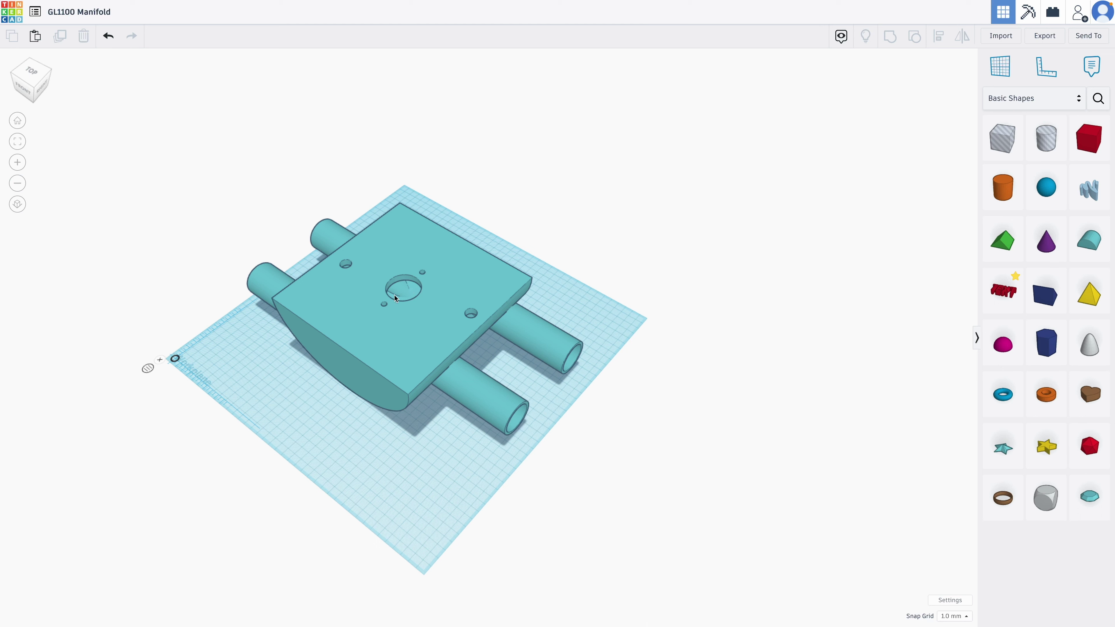
{"action": "scroll", "coordinate": [401, 296], "scroll_direction": "down", "scroll_amount": 3}
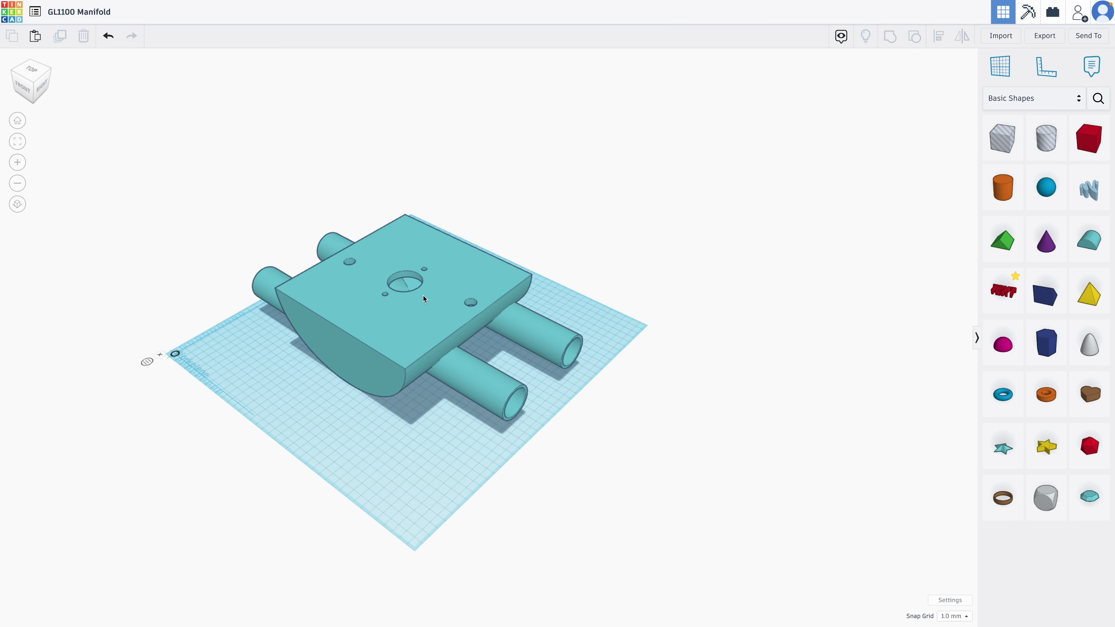
{"action": "right_click_drag", "start_coordinate": [400, 304], "coordinate": [485, 354]}
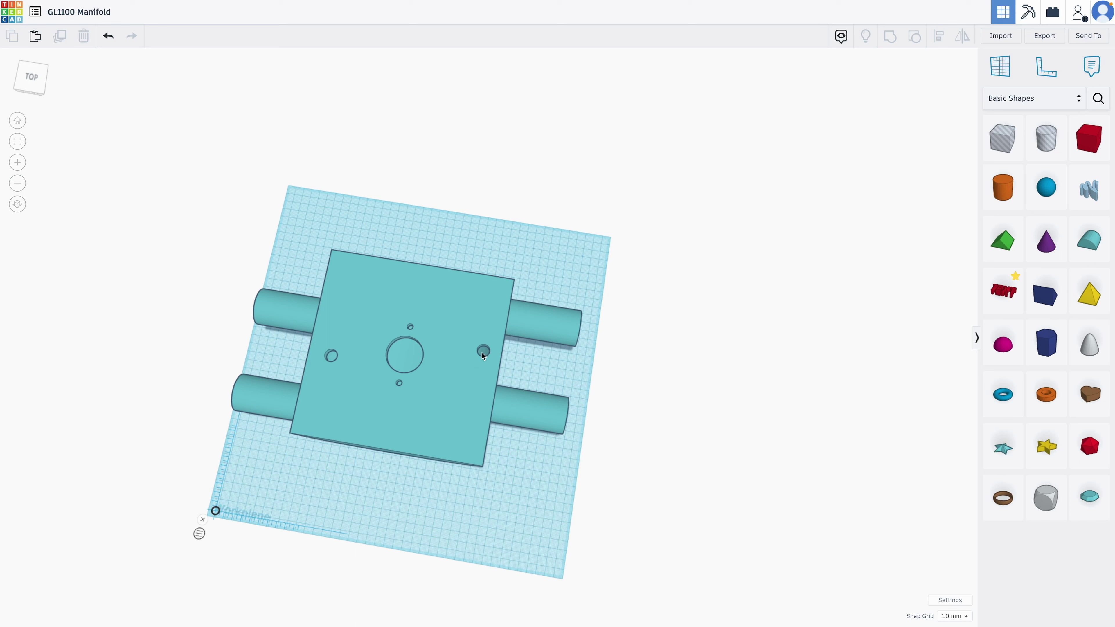
{"action": "right_click_drag", "start_coordinate": [578, 379], "coordinate": [673, 259]}
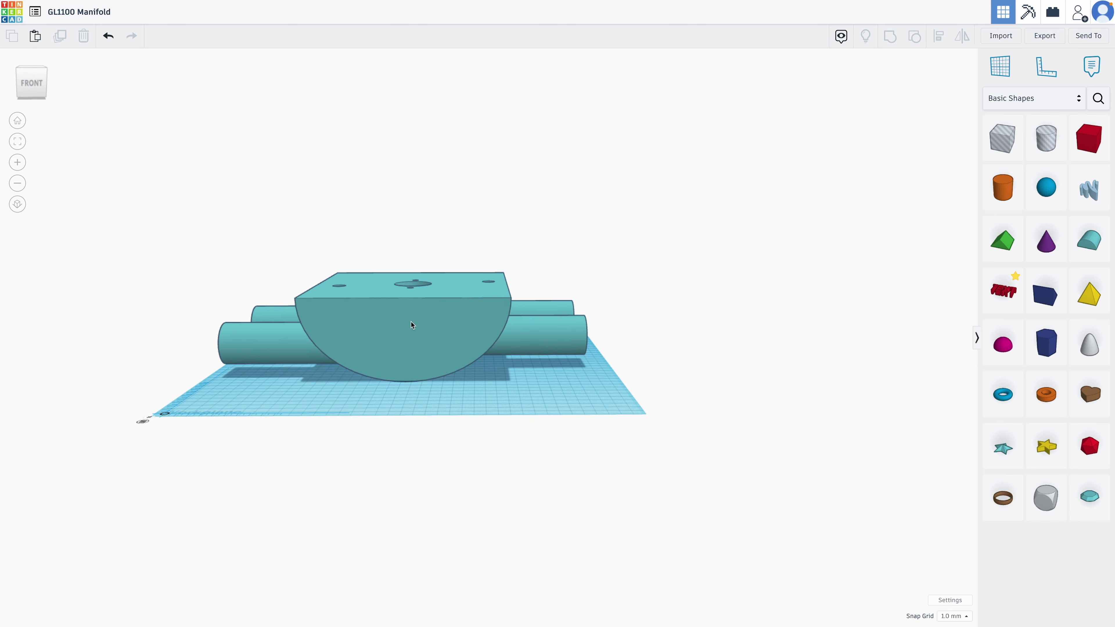
{"action": "right_click_drag", "start_coordinate": [706, 336], "coordinate": [185, 346]}
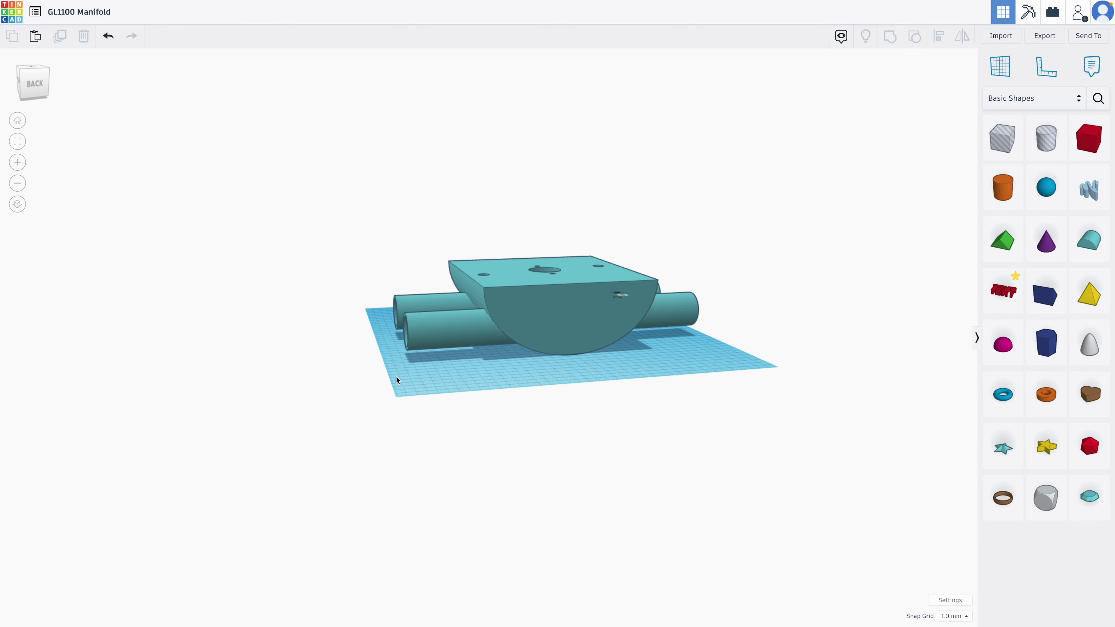
{"action": "right_click_drag", "start_coordinate": [397, 380], "coordinate": [764, 416]}
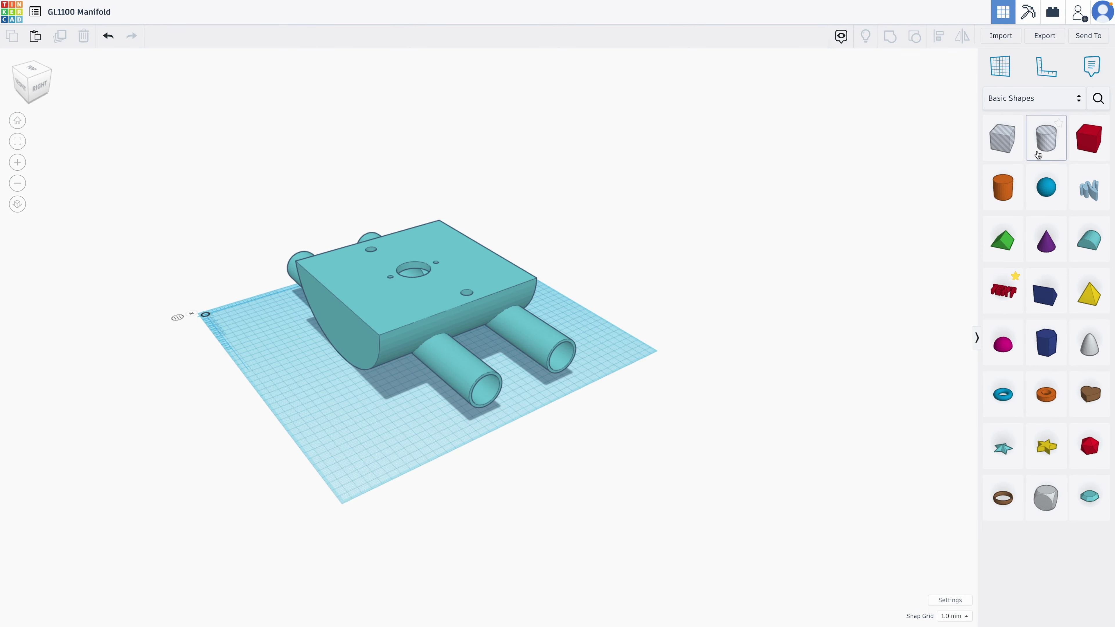
- Export everything in the design as the STL file GL1100 Manifold.stl
{"action": "left_click", "coordinate": [1052, 37]}
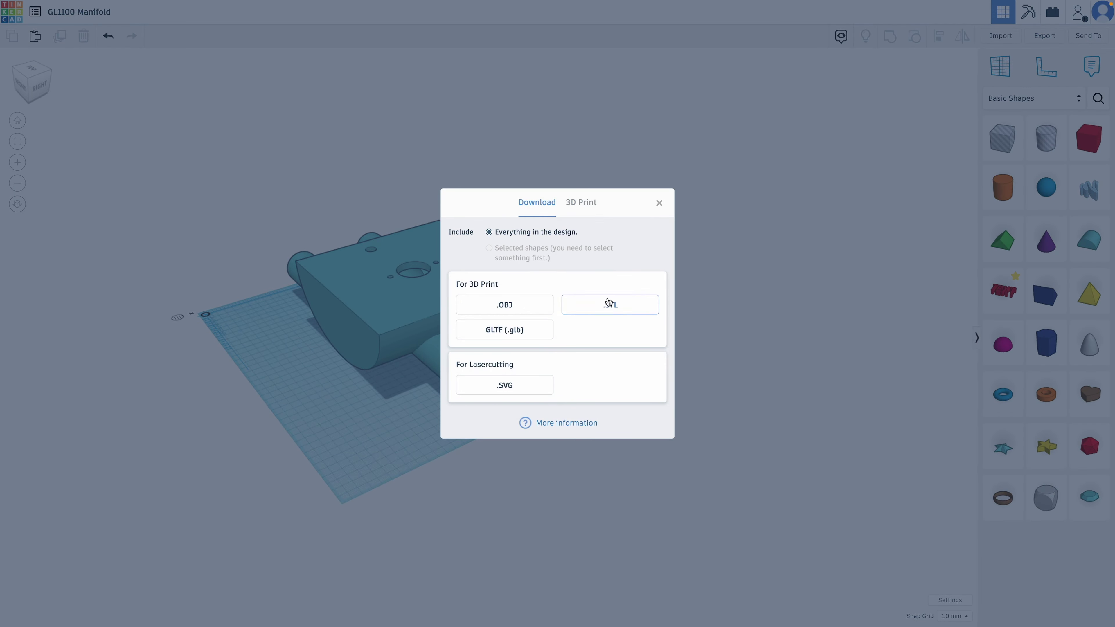
{"action": "left_click", "coordinate": [606, 306]}
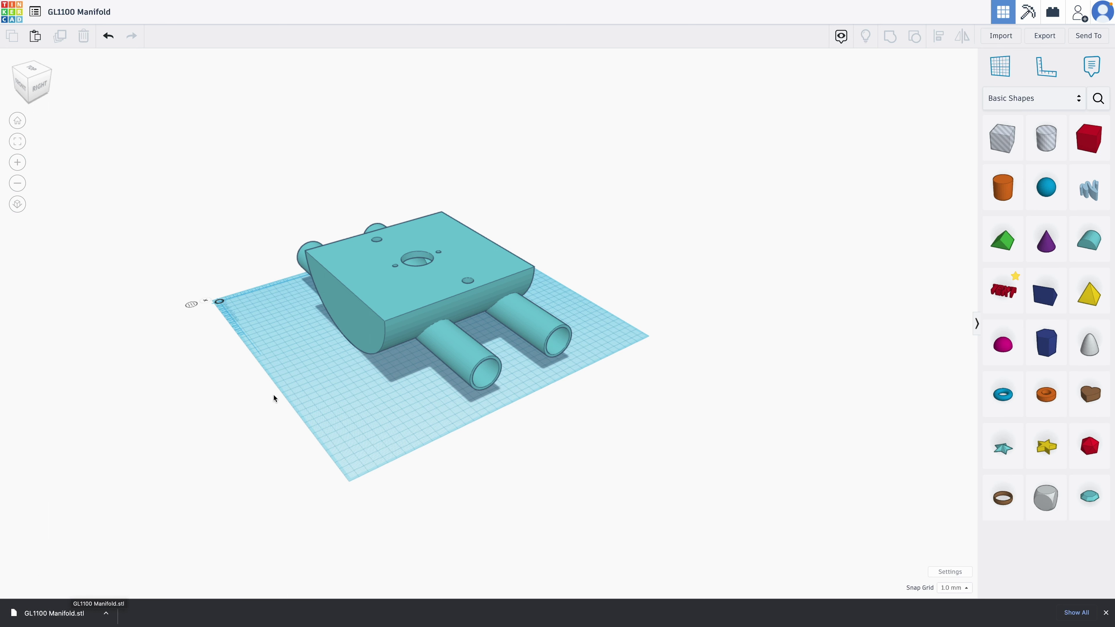
{"action": "mouse_move", "coordinate": [589, 3]}
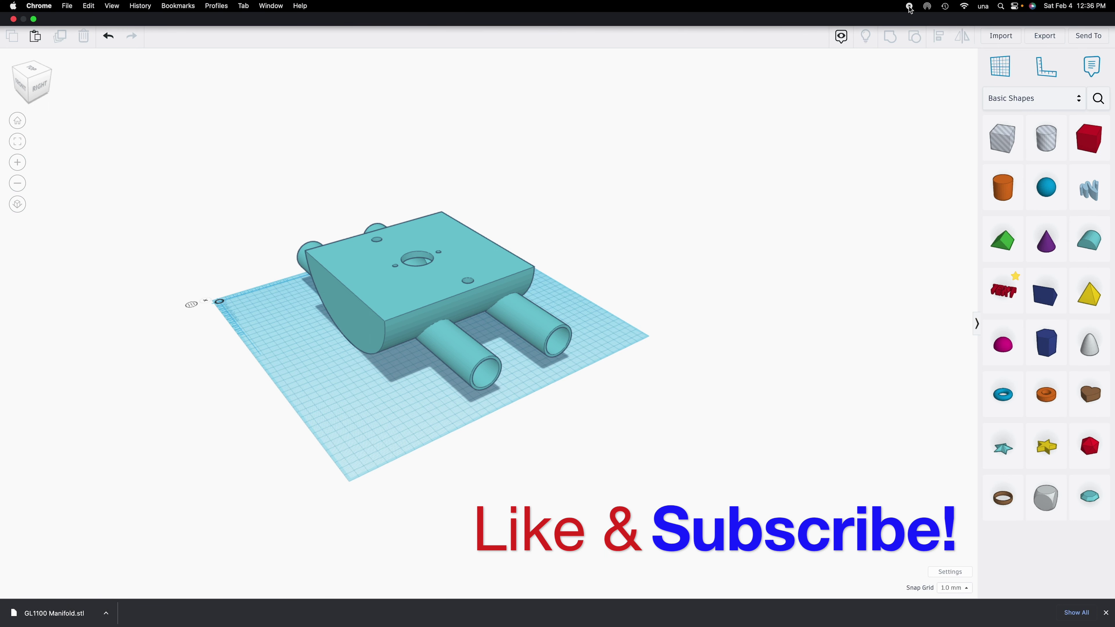